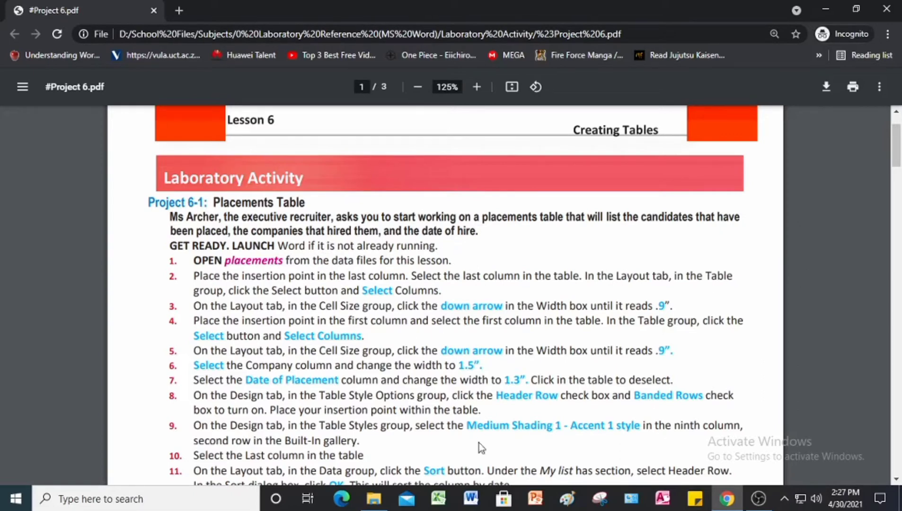
# Launch Microsoft Word and open the placements document from the Lesson 6 Creating Tables folder with editing enabled.
pyautogui.click(472, 501)
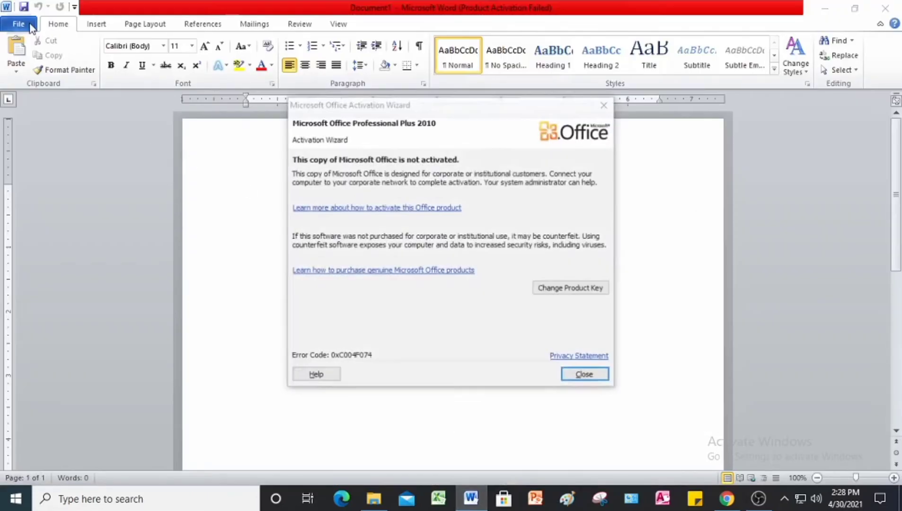
pyautogui.click(603, 105)
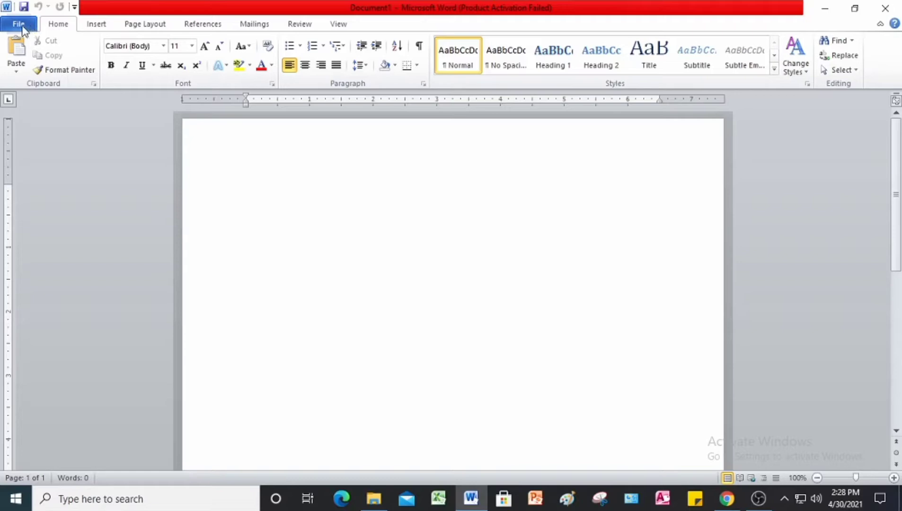
pyautogui.click(21, 26)
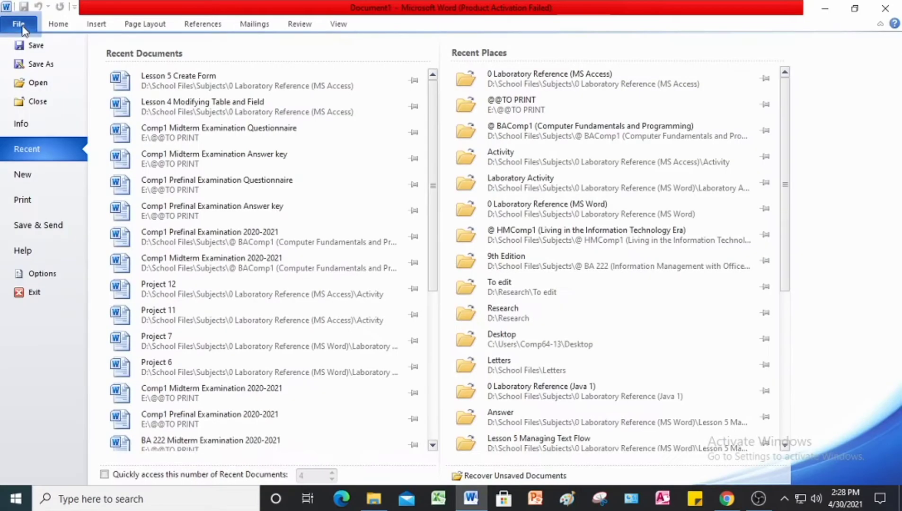
pyautogui.click(48, 89)
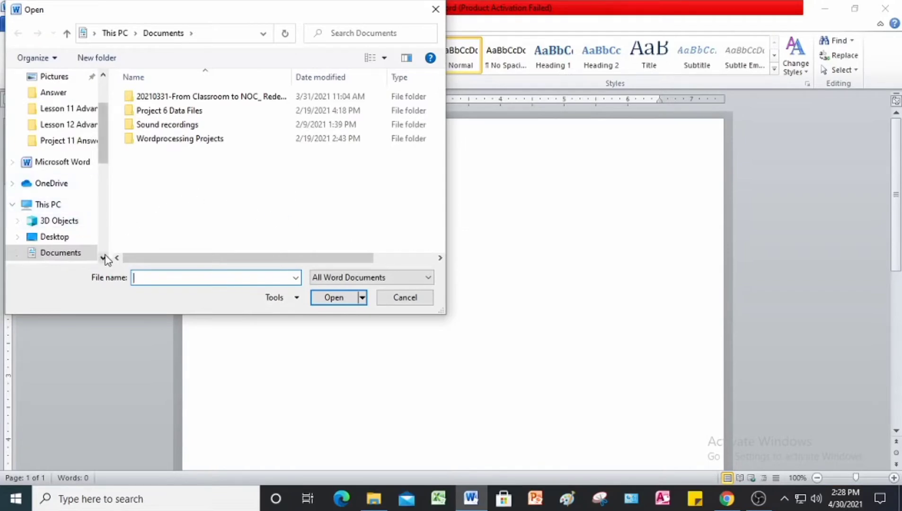
pyautogui.doubleClick(210, 182)
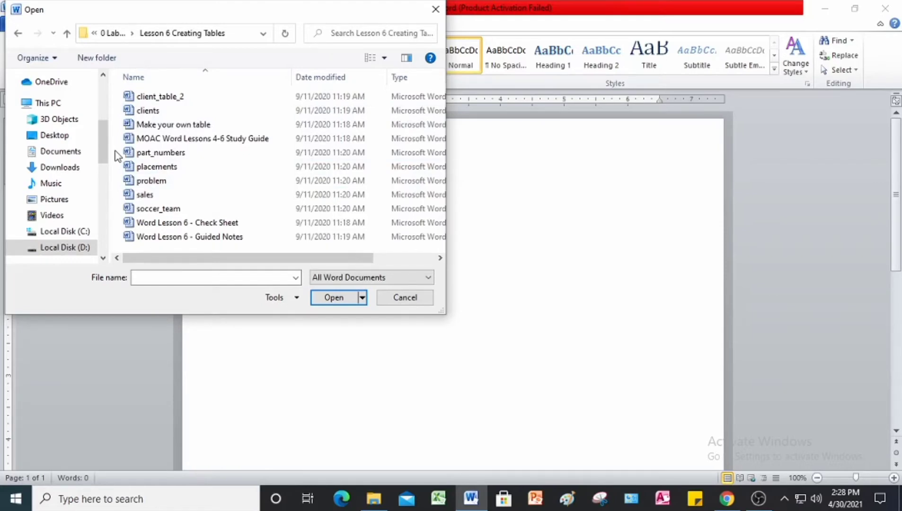
pyautogui.click(156, 168)
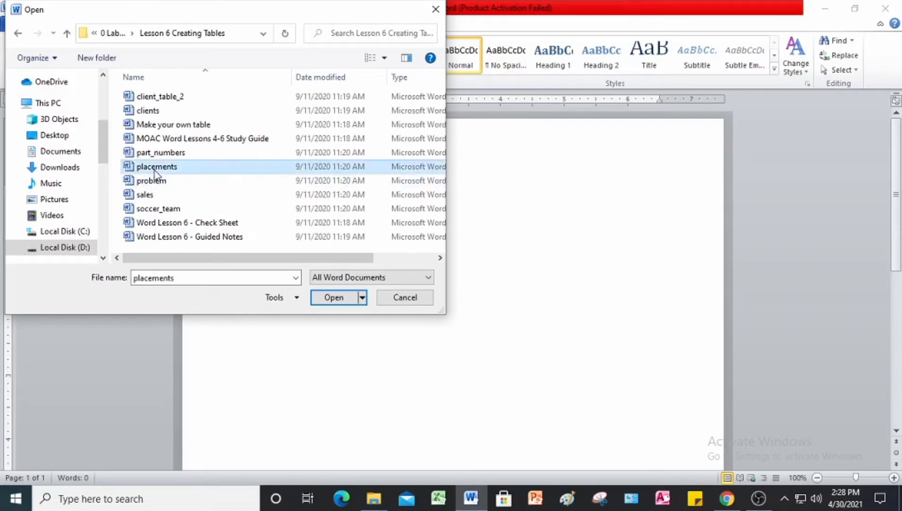
pyautogui.click(336, 297)
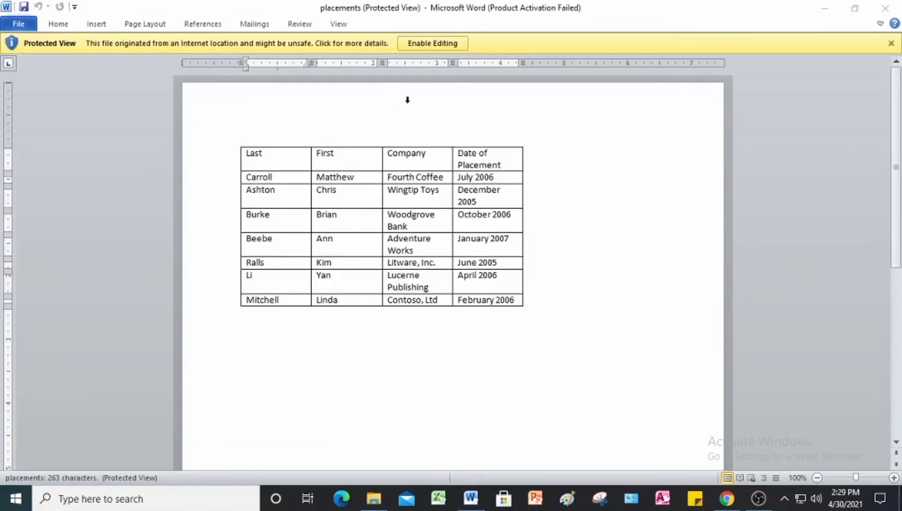
pyautogui.click(432, 43)
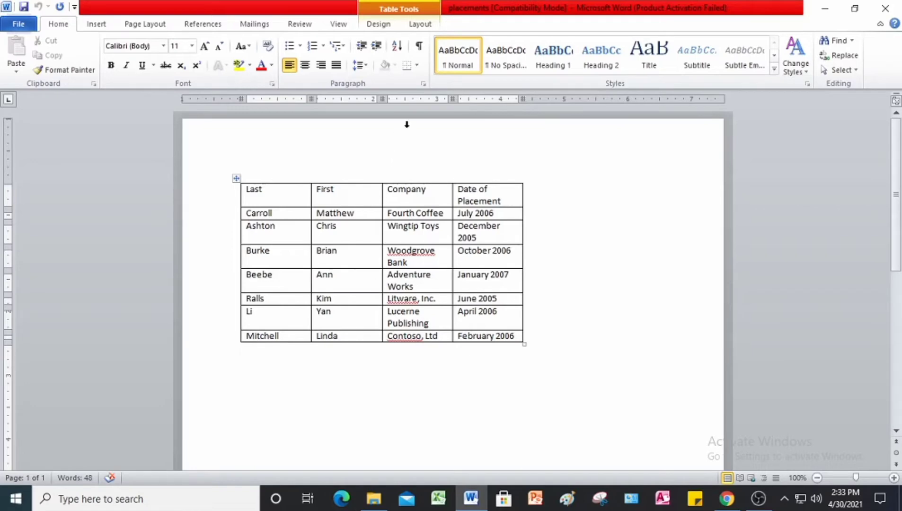
# Set the width of the table's last column, Date of Placement, to 0.9".
pyautogui.click(459, 191)
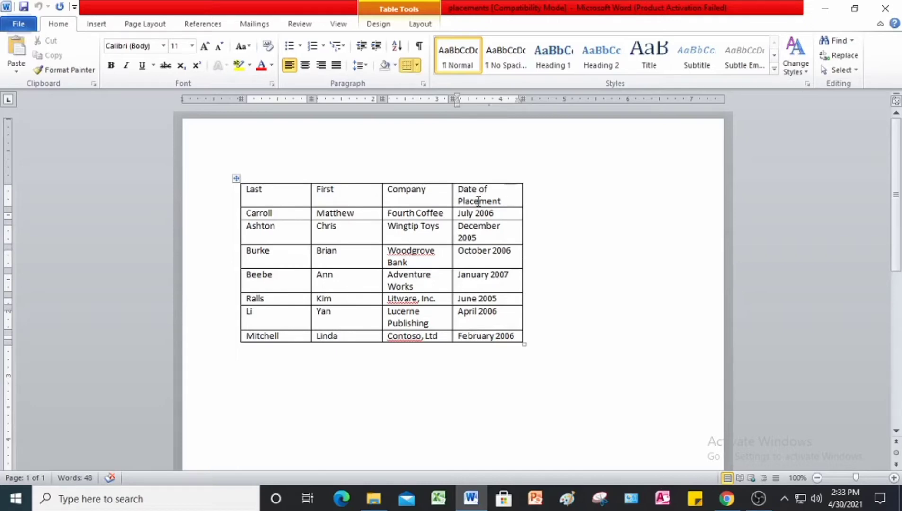
pyautogui.click(421, 26)
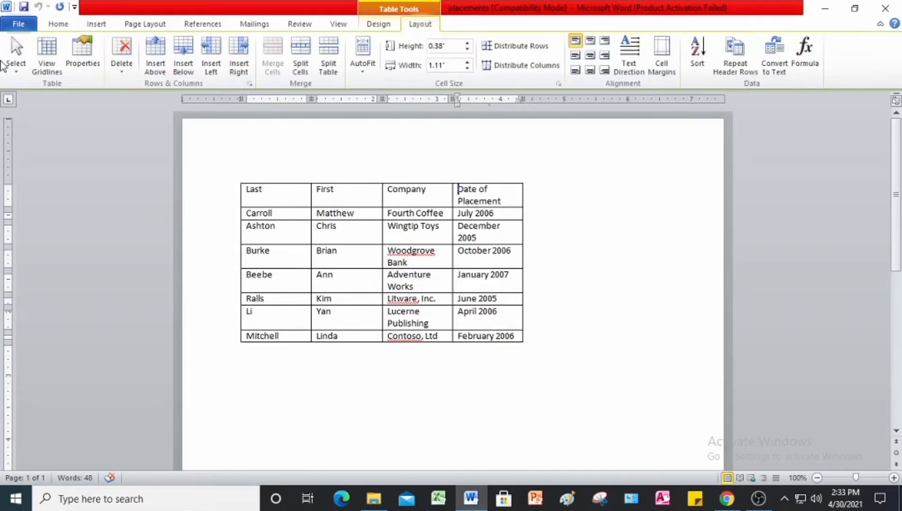
pyautogui.click(22, 71)
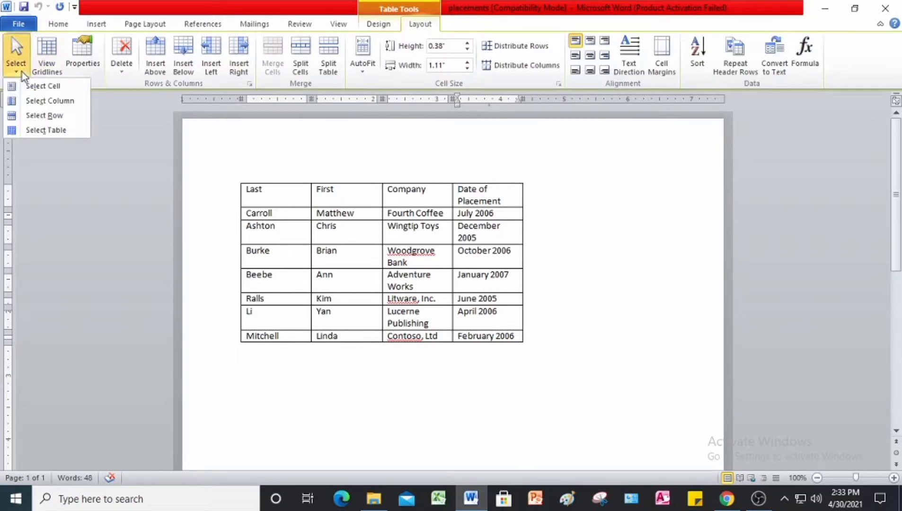
pyautogui.click(41, 101)
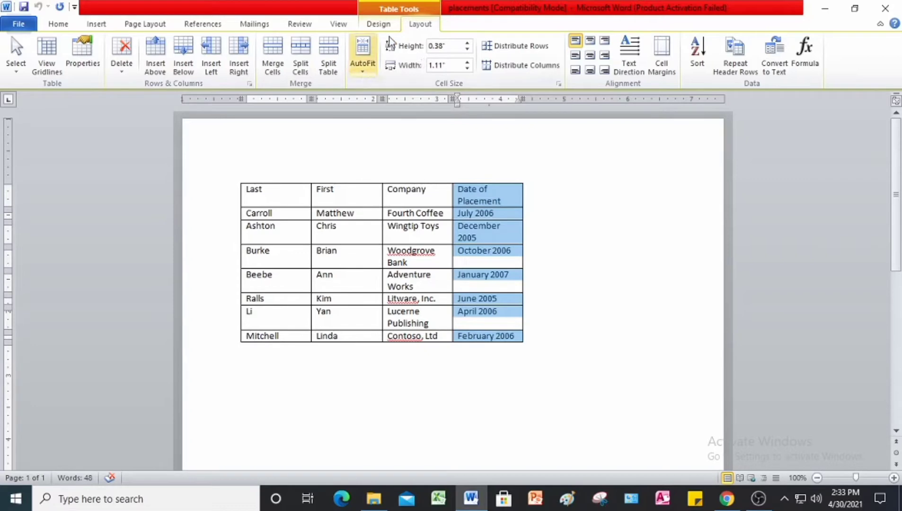
pyautogui.click(467, 70)
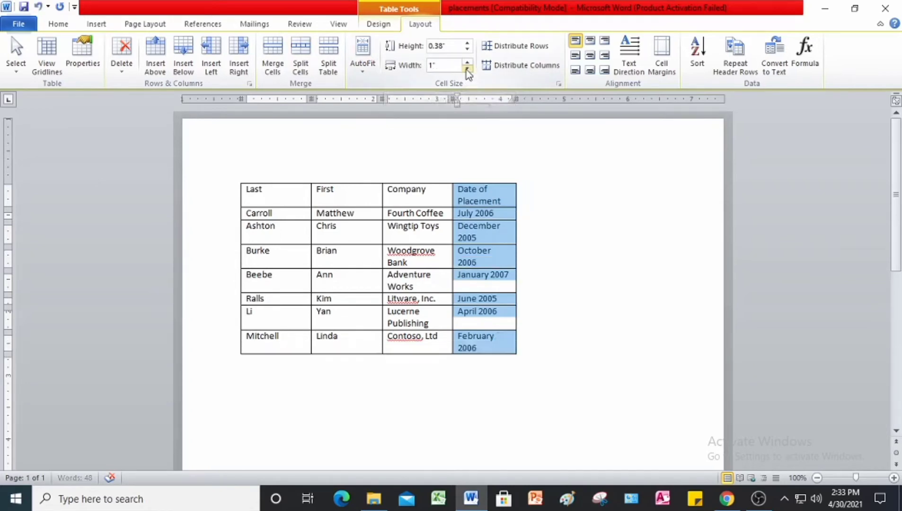
pyautogui.click(467, 69)
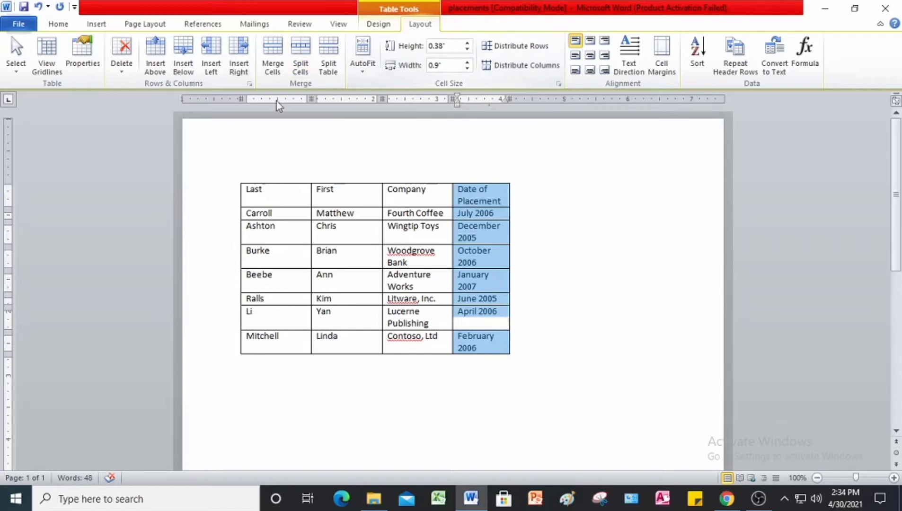
# Set the width of the table's first column, Last, to 0.9".
pyautogui.click(264, 196)
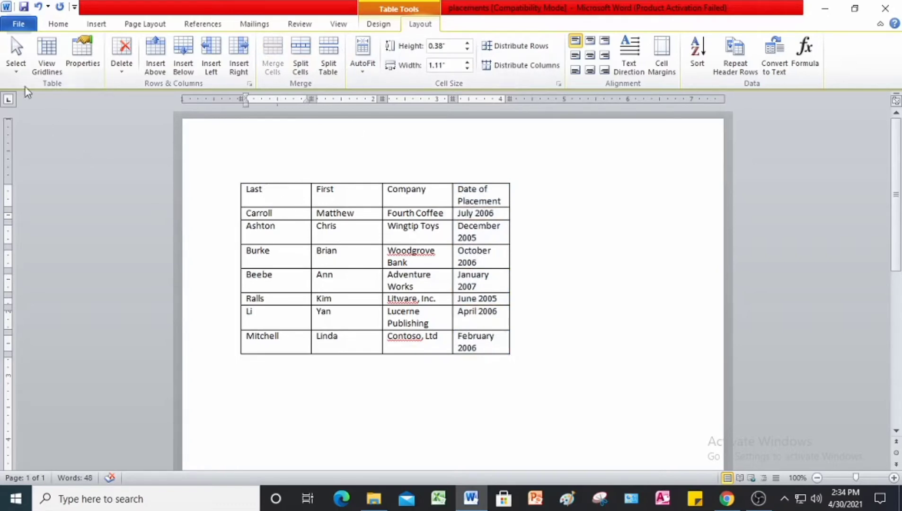
pyautogui.click(16, 55)
pyautogui.click(12, 102)
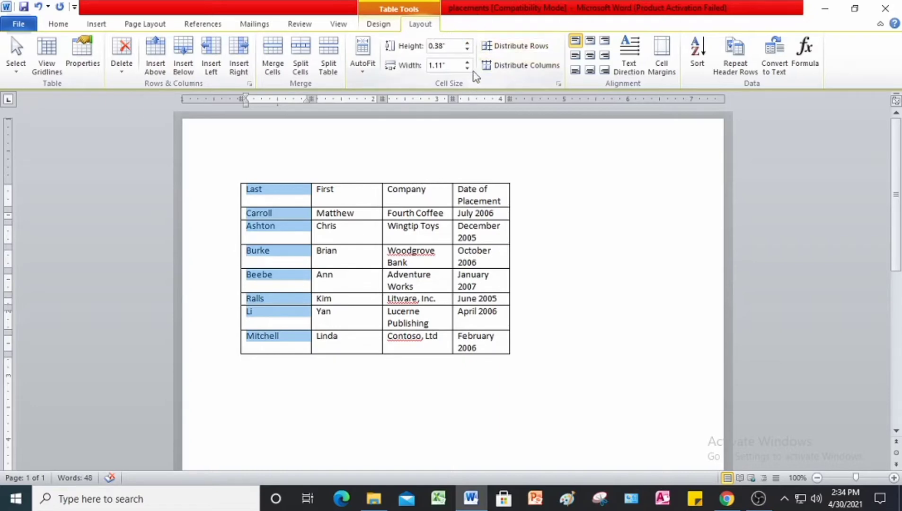
pyautogui.click(467, 69)
pyautogui.click(467, 68)
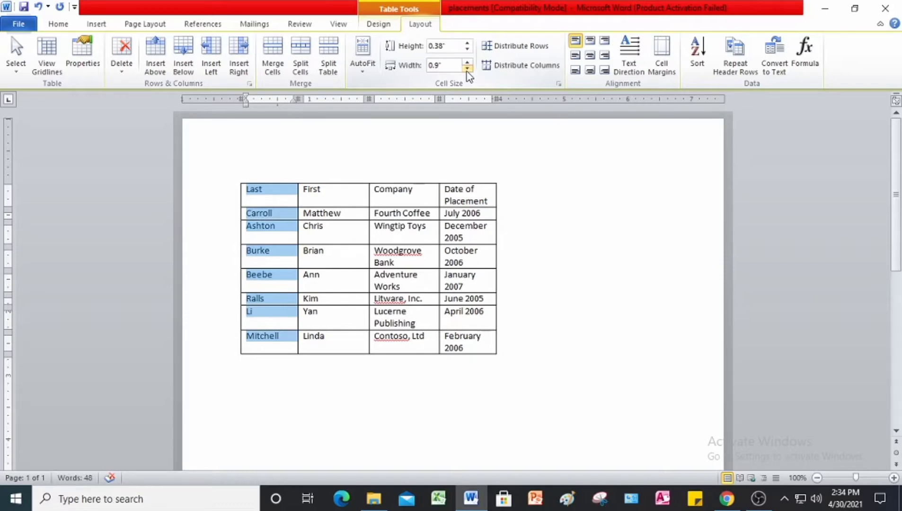
# Set the width of the table's Company column to 1.5".
pyautogui.click(393, 200)
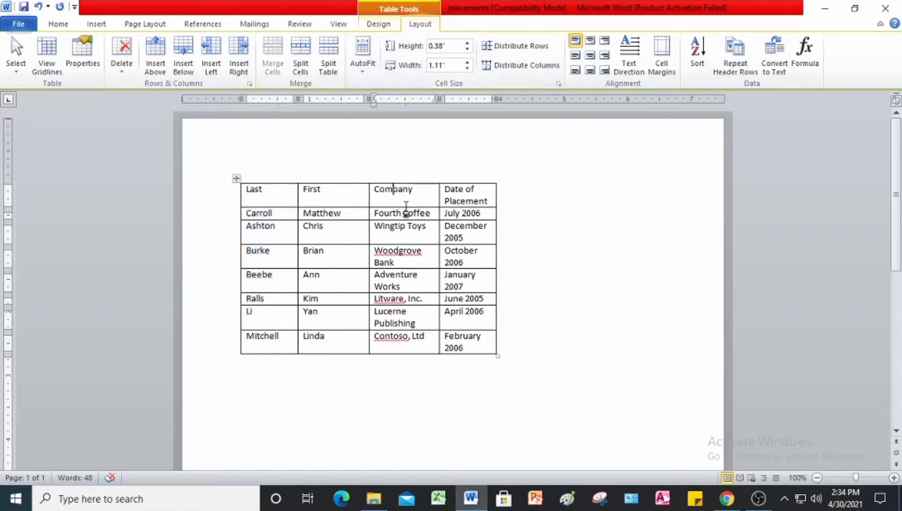
pyautogui.click(15, 57)
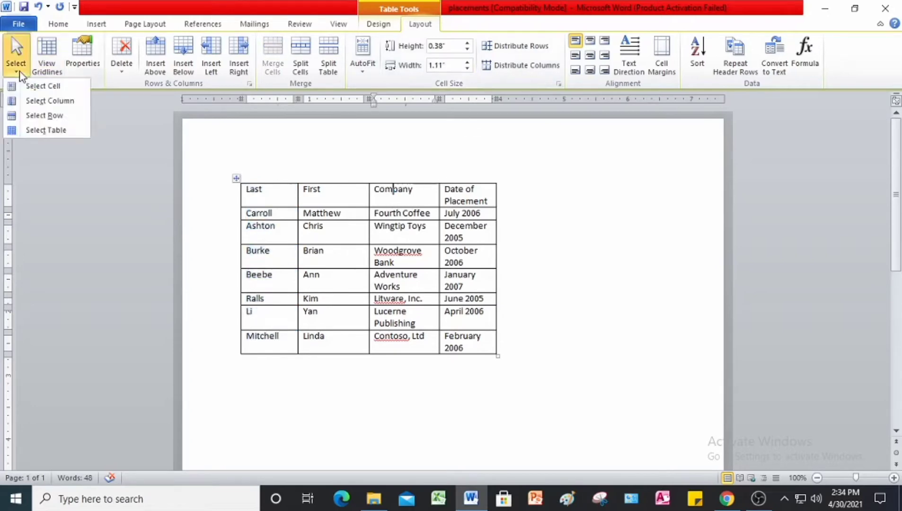
pyautogui.click(41, 101)
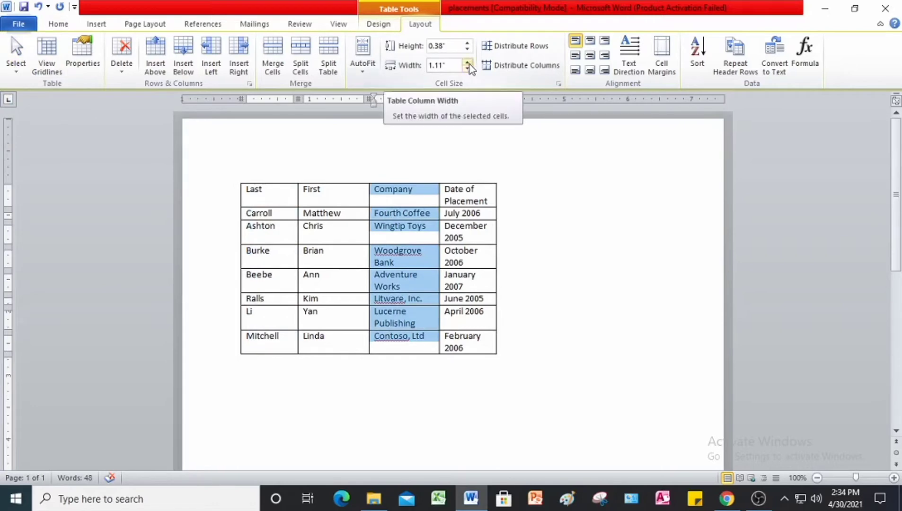
pyautogui.click(467, 69)
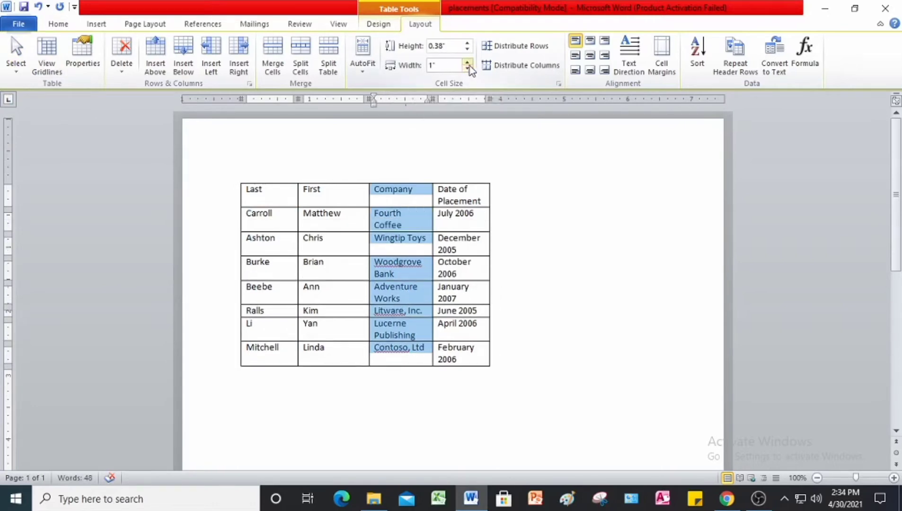
pyautogui.click(468, 62)
pyautogui.click(468, 62)
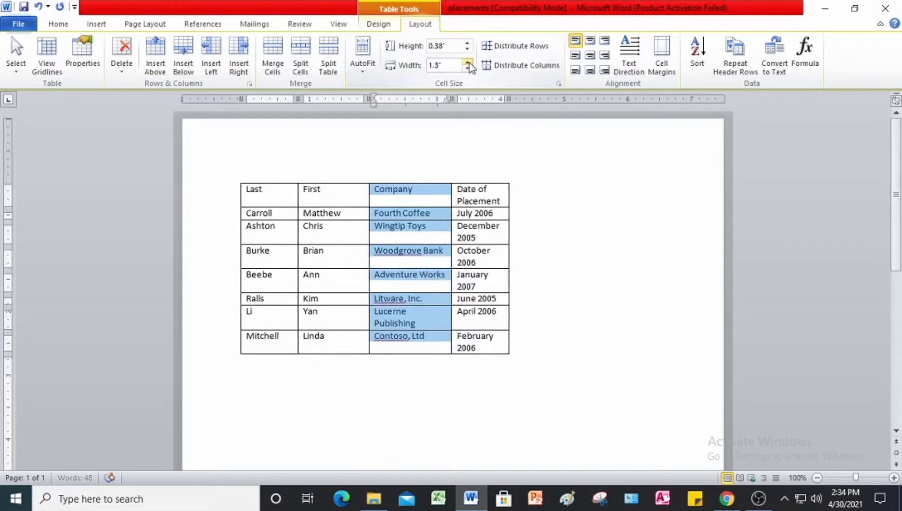
pyautogui.click(468, 62)
pyautogui.click(468, 62)
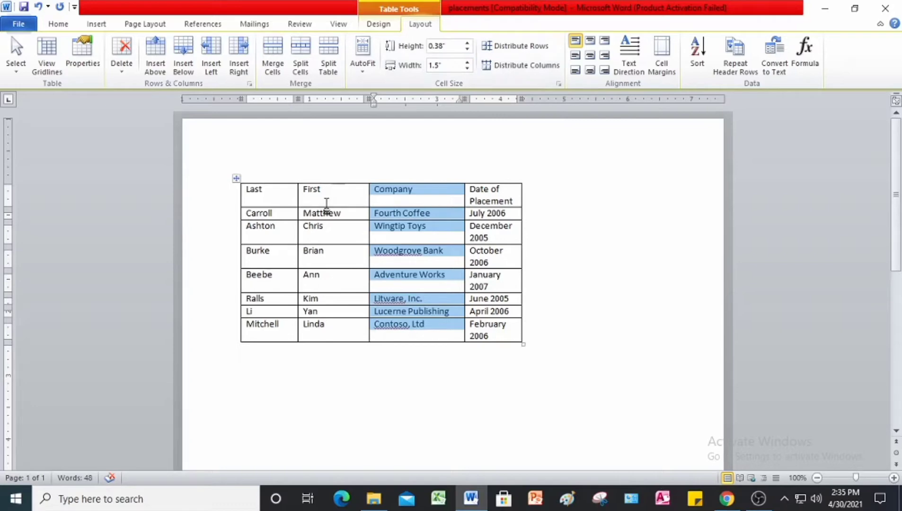
# Set the width of the Date of Placement column to 1.3".
pyautogui.click(504, 202)
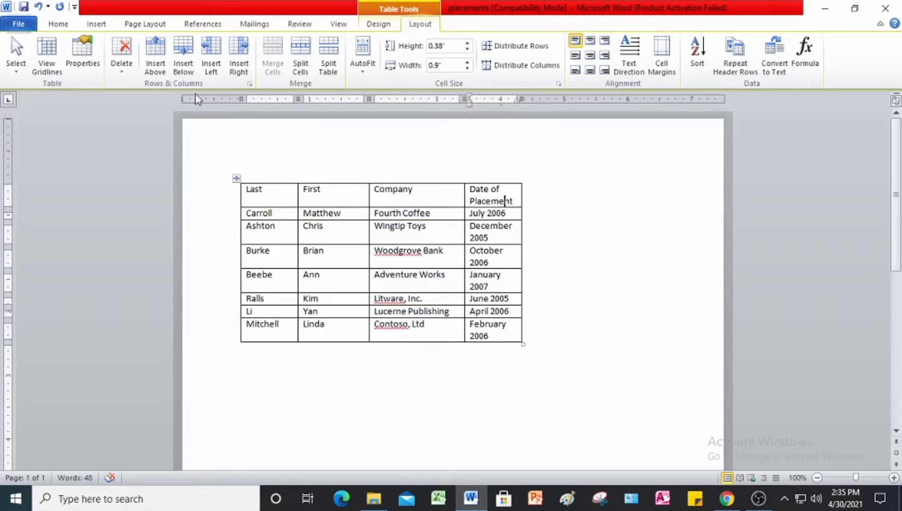
pyautogui.click(11, 73)
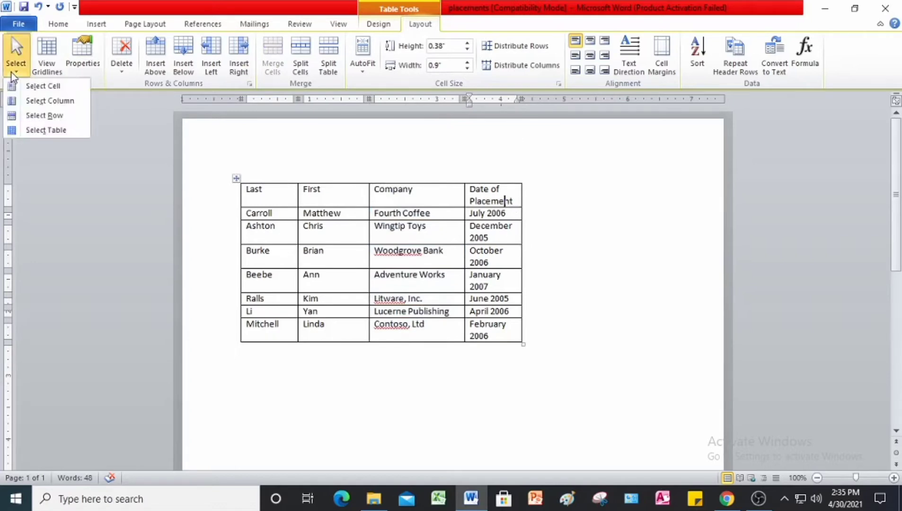
pyautogui.click(35, 98)
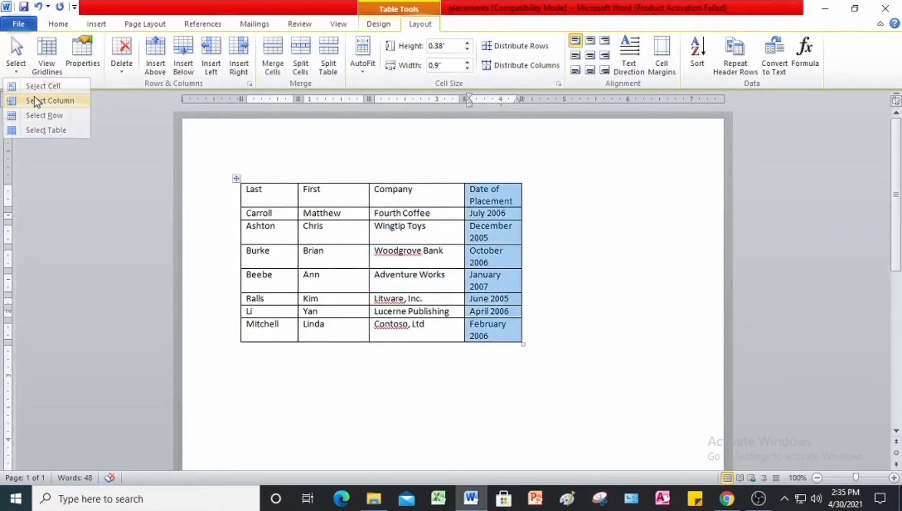
pyautogui.click(468, 62)
pyautogui.click(468, 63)
pyautogui.click(468, 62)
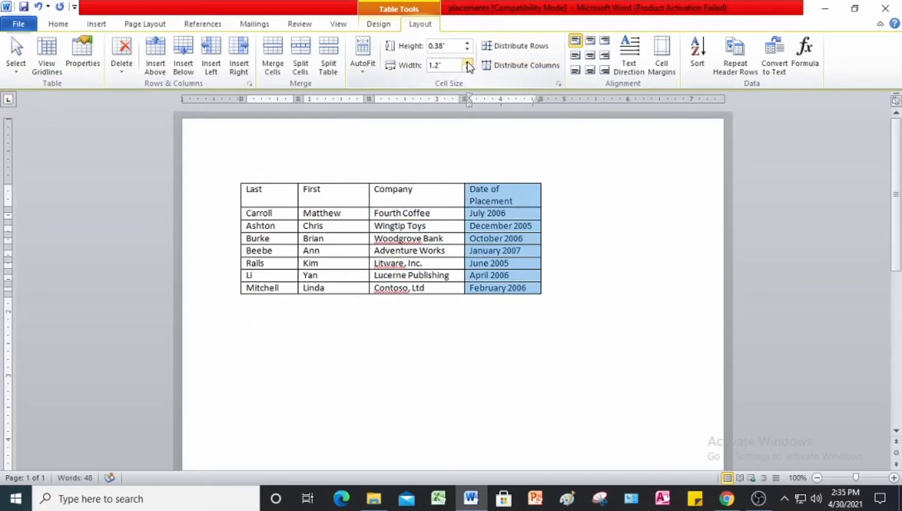
pyautogui.click(467, 63)
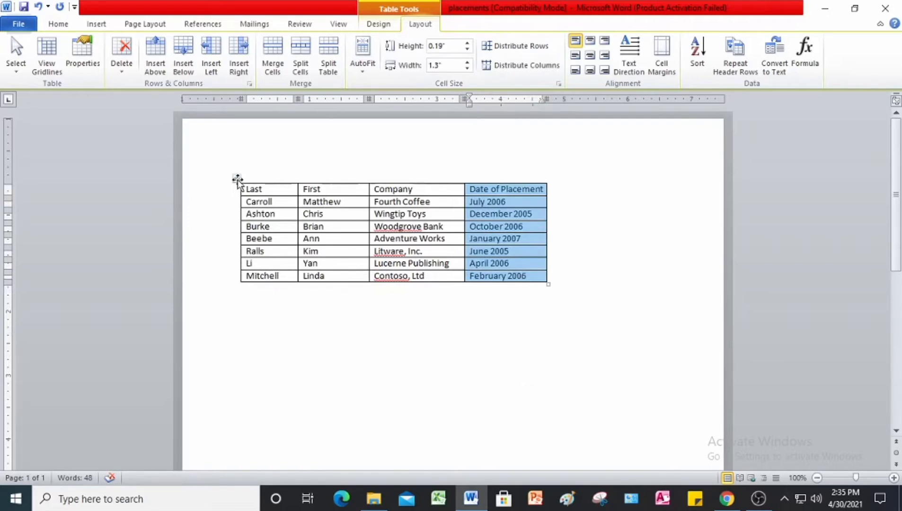
# Try selecting the whole table, its third row and its first column in turn.
pyautogui.click(236, 178)
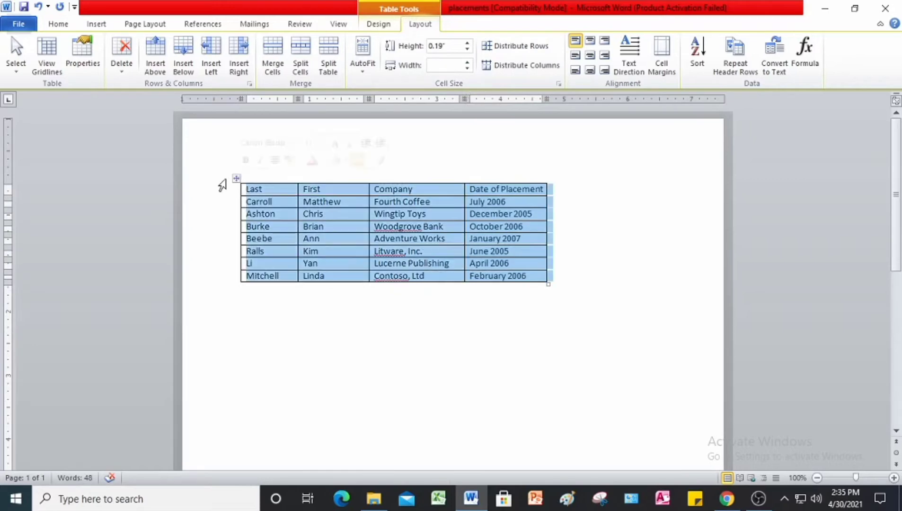
pyautogui.click(214, 218)
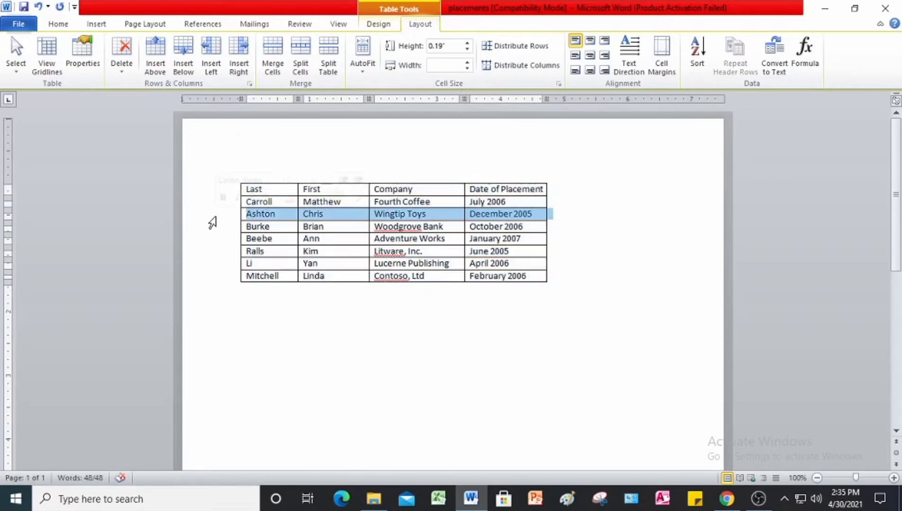
pyautogui.click(246, 133)
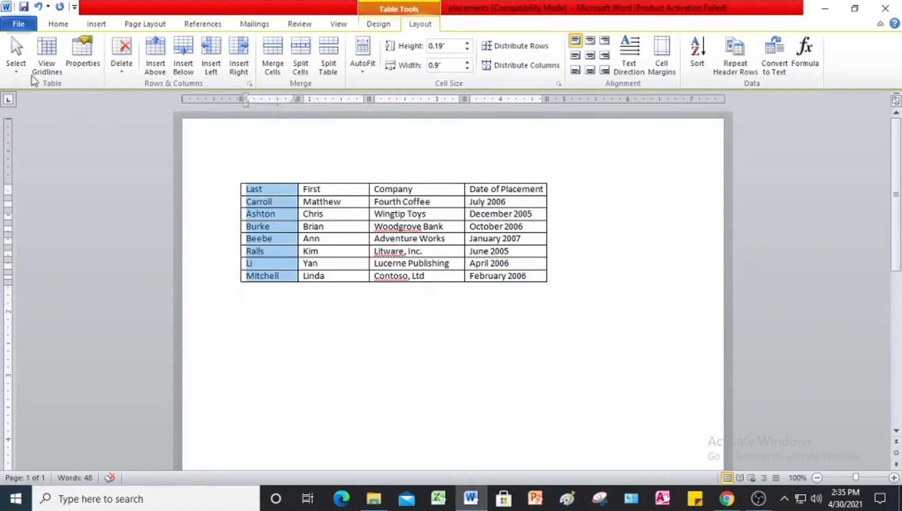
pyautogui.click(21, 69)
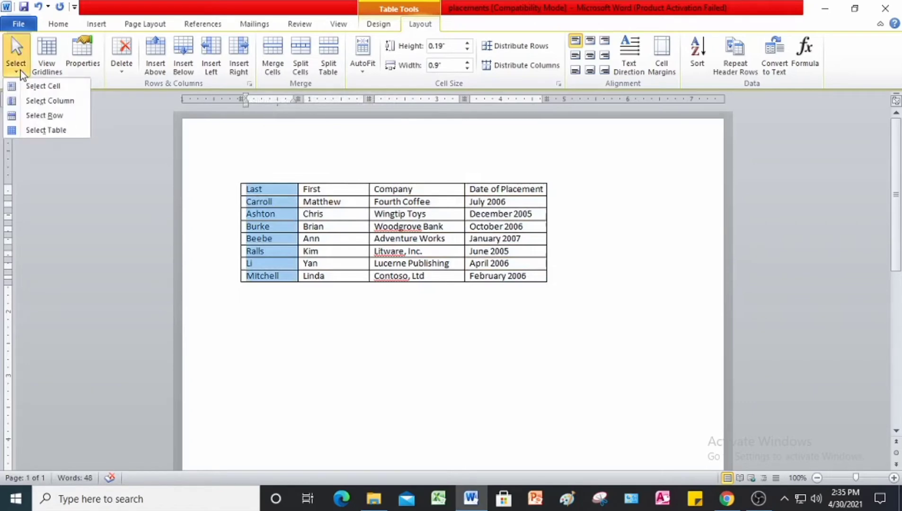
pyautogui.click(365, 150)
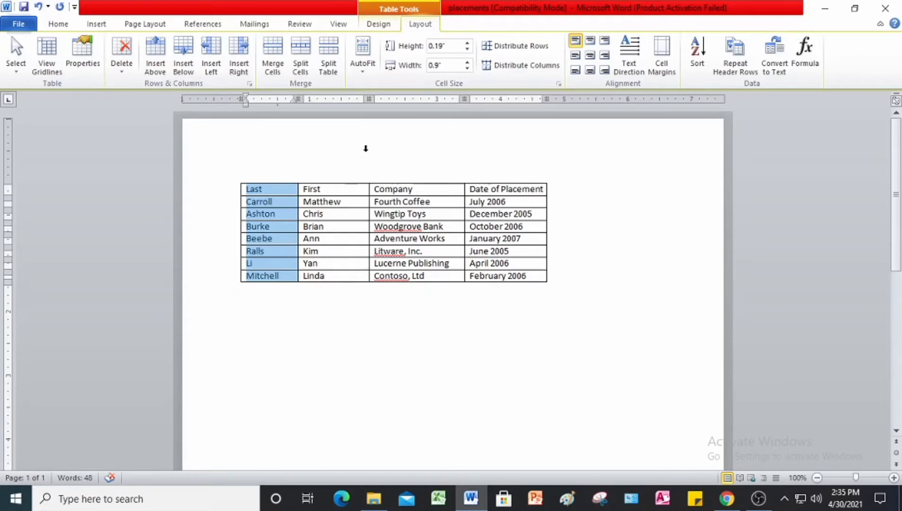
# Select the whole table and turn on its Header Row and Banded Rows style options.
pyautogui.click(237, 179)
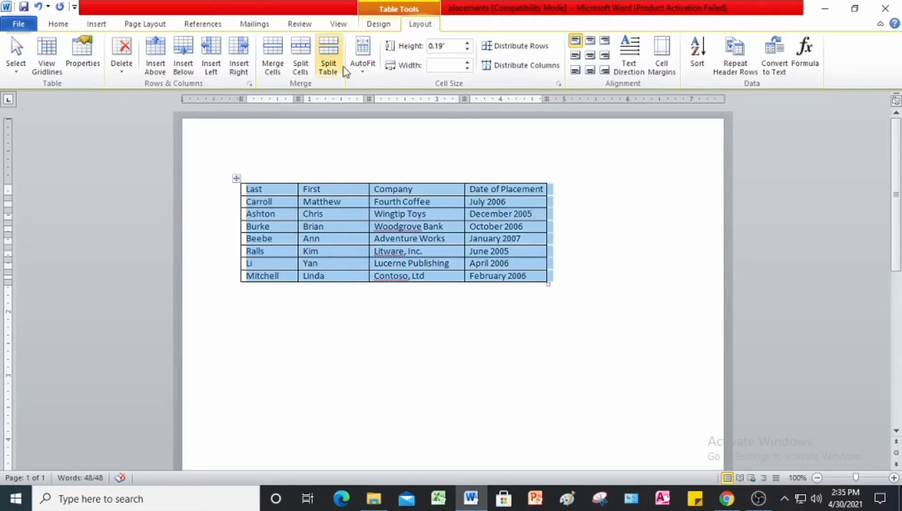
pyautogui.click(377, 26)
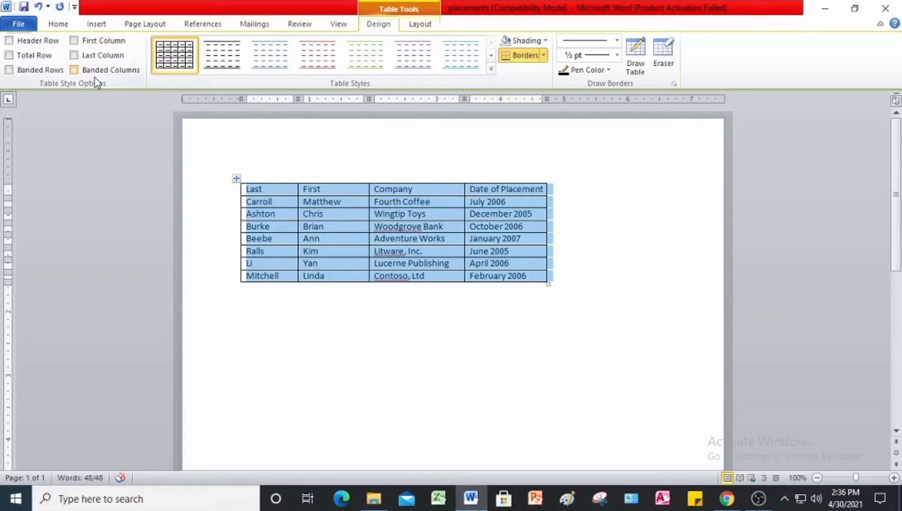
pyautogui.click(11, 42)
pyautogui.click(9, 70)
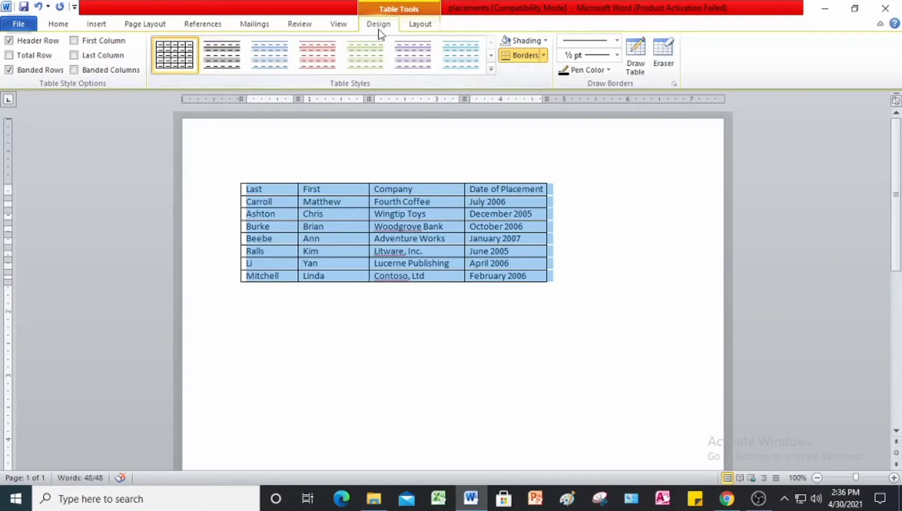
# Apply the built-in Medium Shading 1 - Accent 1 style to the table.
pyautogui.click(207, 61)
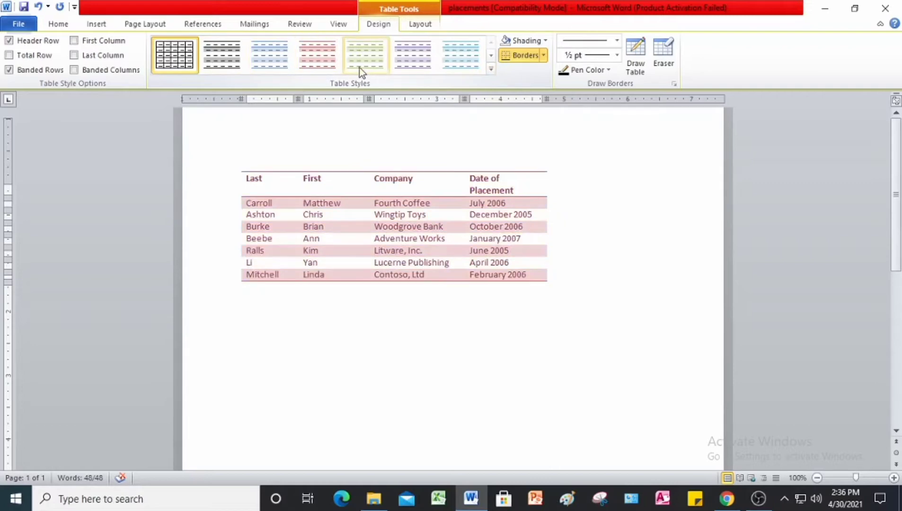
pyautogui.click(491, 68)
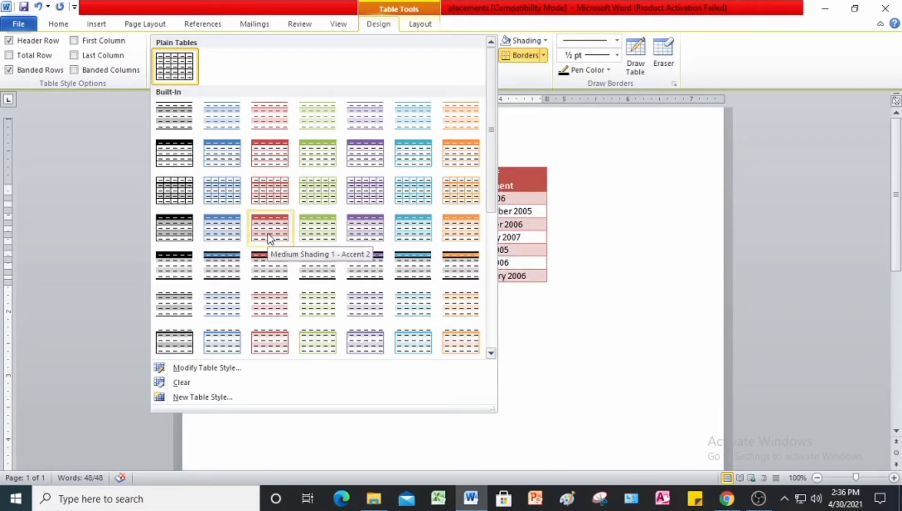
pyautogui.click(215, 235)
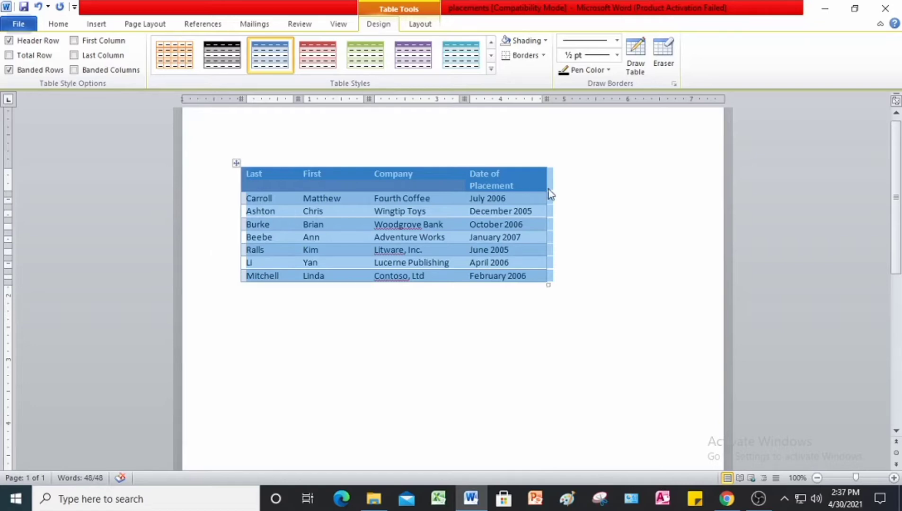
# Select the Date of Placement column and sort the table by it as dates in ascending order, with a header row.
pyautogui.click(504, 213)
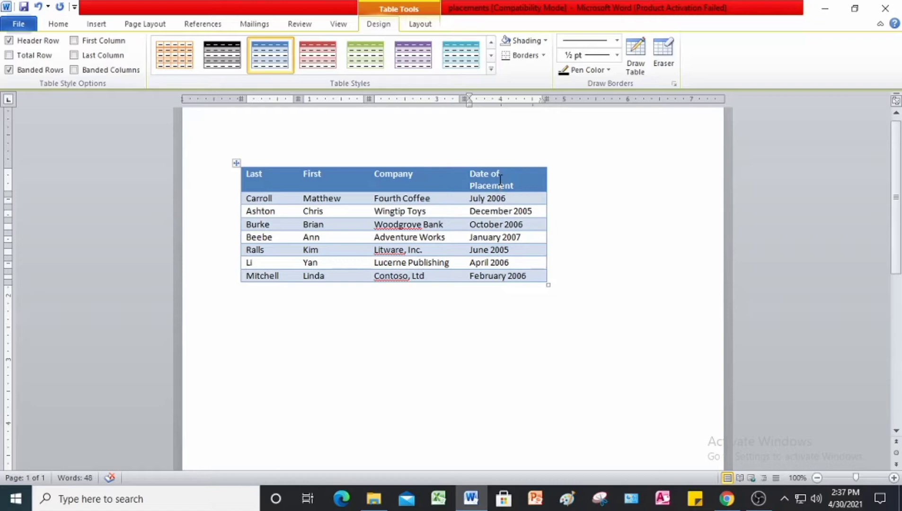
pyautogui.click(415, 26)
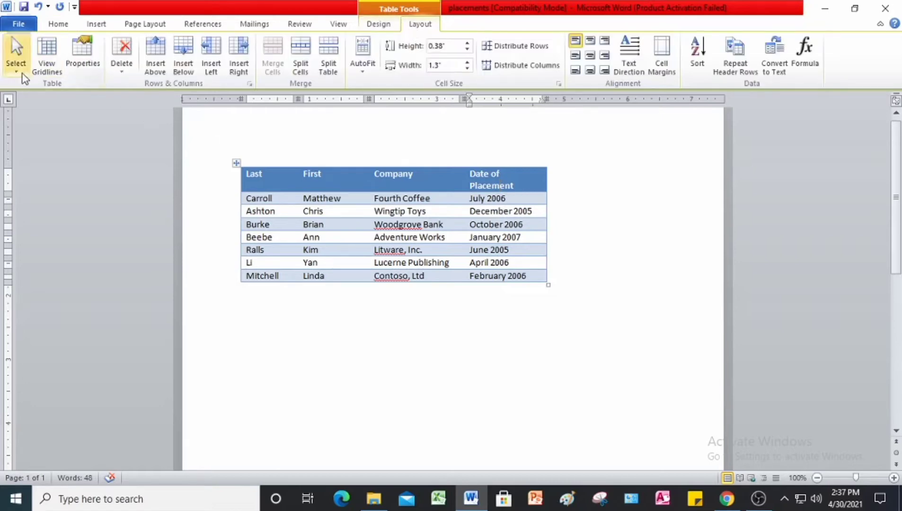
pyautogui.click(16, 56)
pyautogui.click(43, 101)
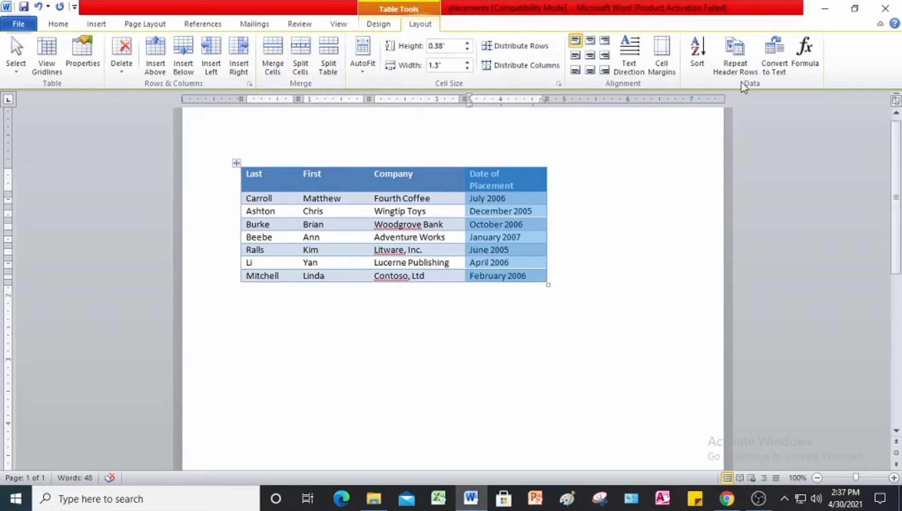
pyautogui.click(698, 48)
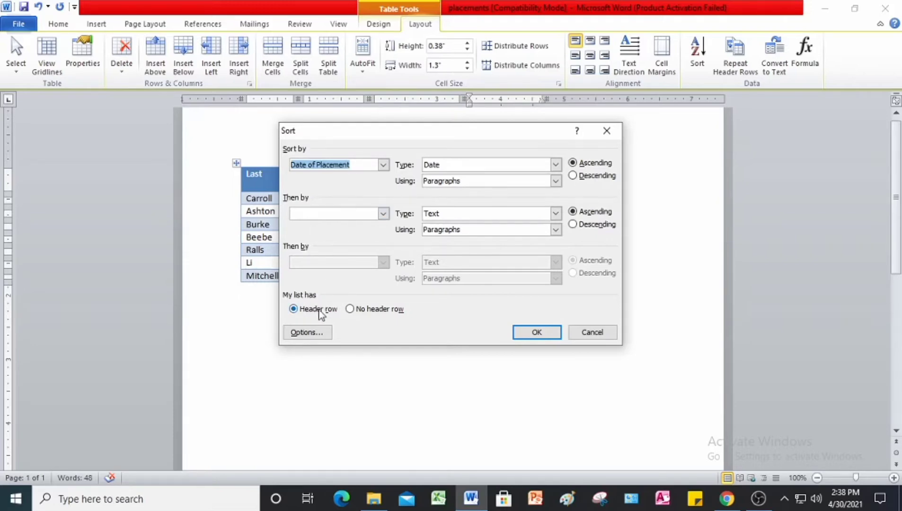
pyautogui.click(548, 335)
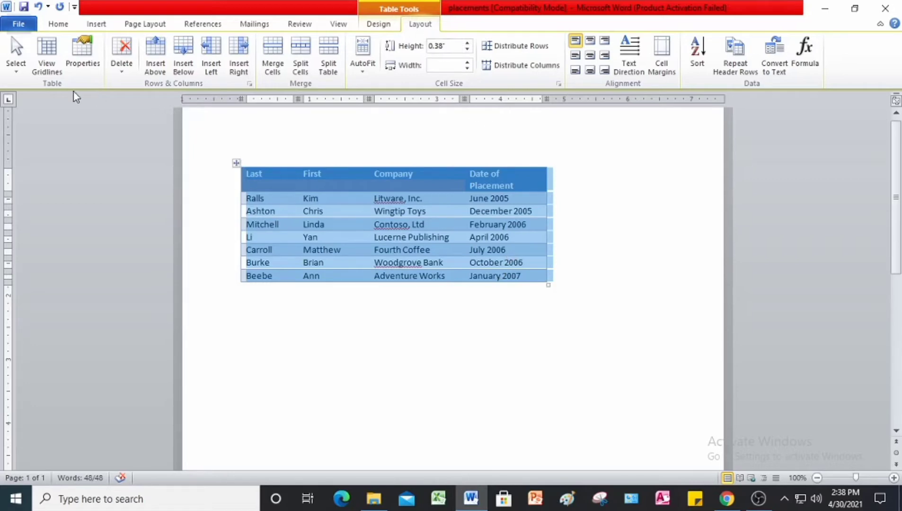
# Set the table's alignment on the page to Center in its table properties and deselect the table.
pyautogui.click(81, 54)
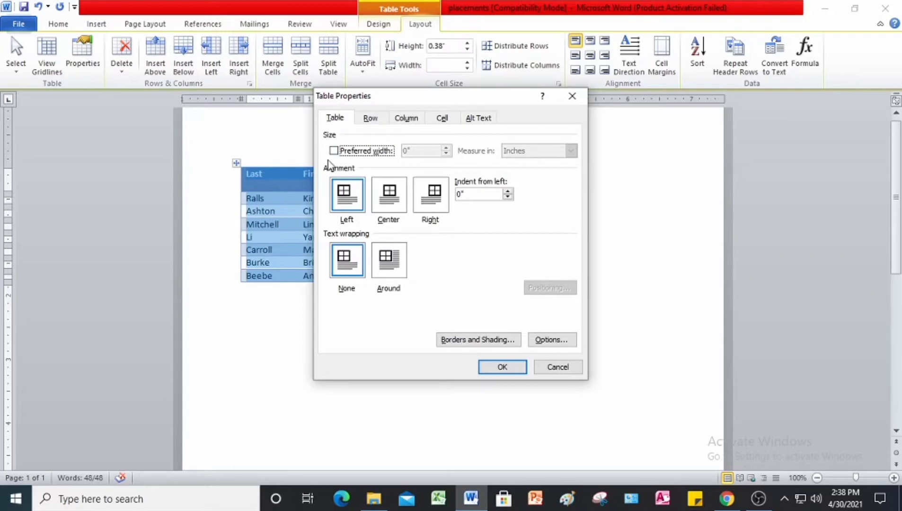
pyautogui.click(389, 198)
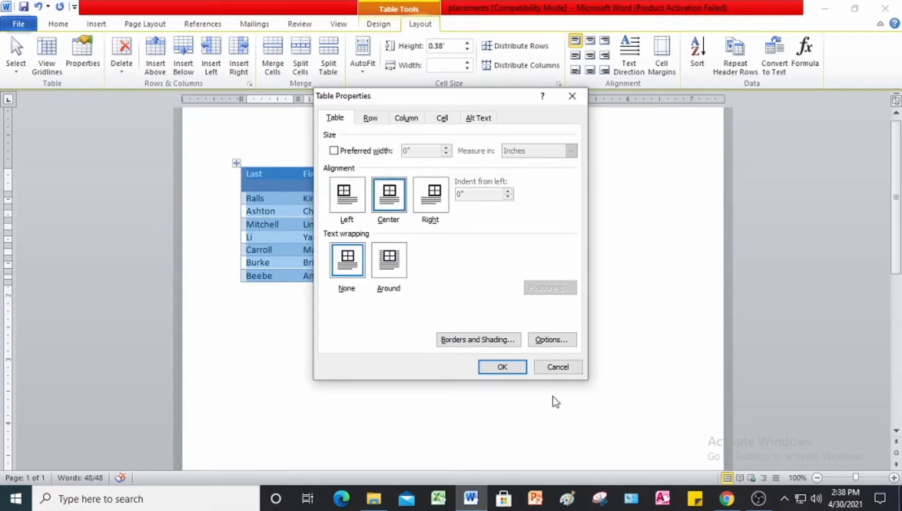
pyautogui.click(501, 367)
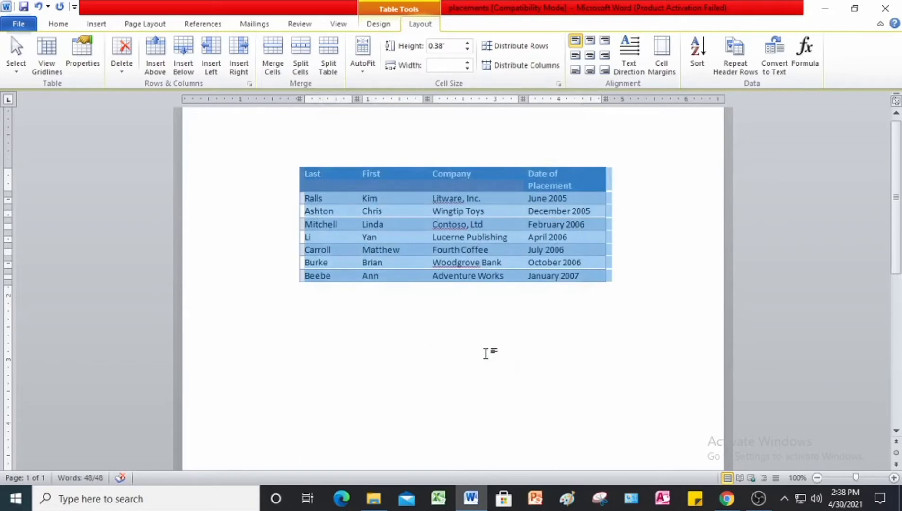
pyautogui.scroll(1, 487, 354)
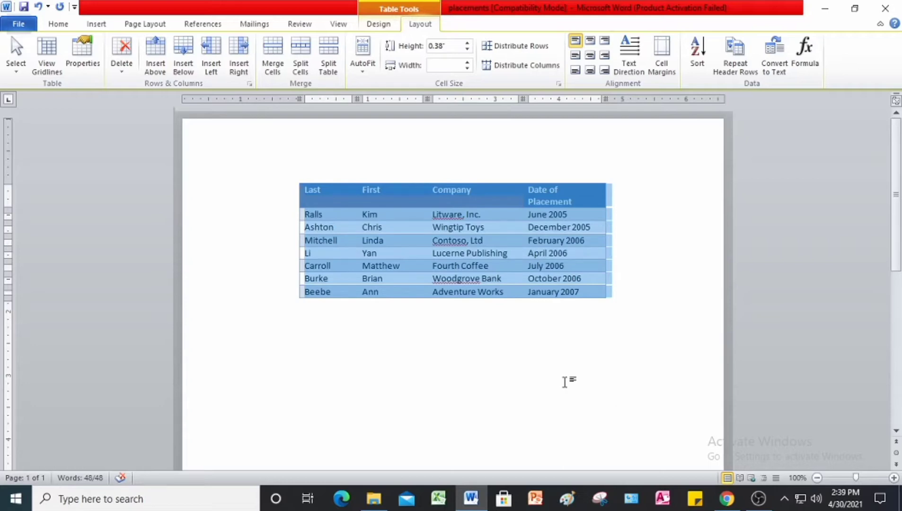
pyautogui.click(388, 328)
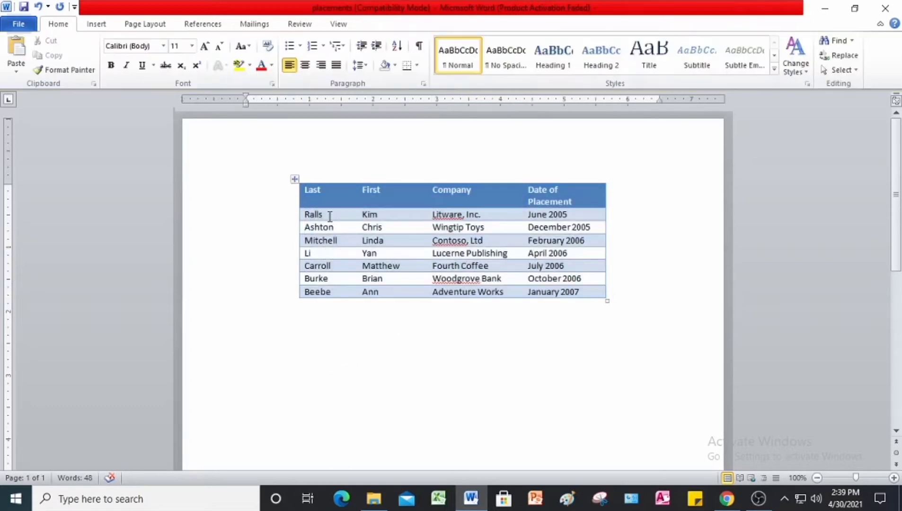
# Select the table's header row and apply Align Center to its cells.
pyautogui.click(307, 195)
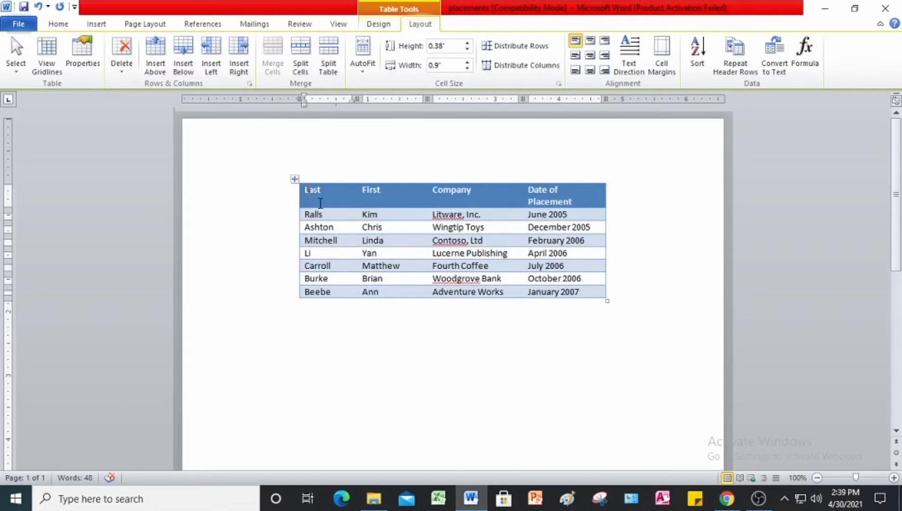
pyautogui.click(14, 66)
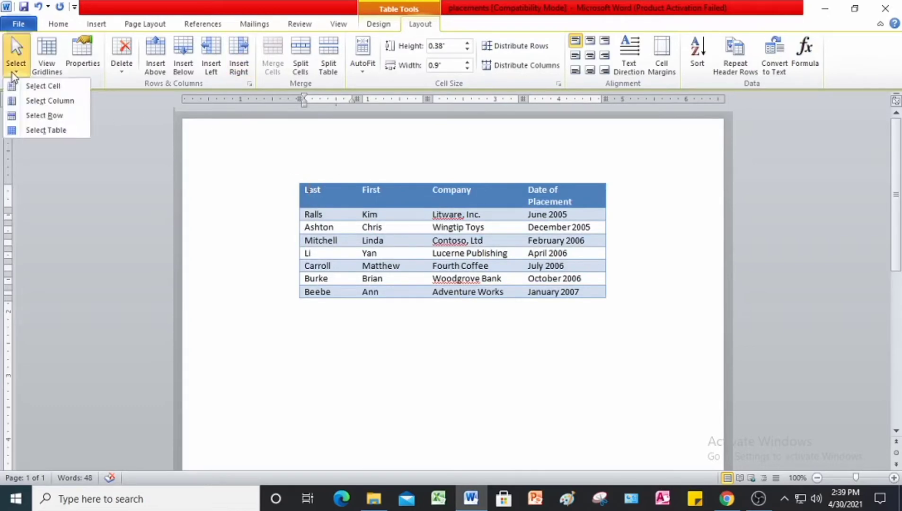
pyautogui.click(34, 115)
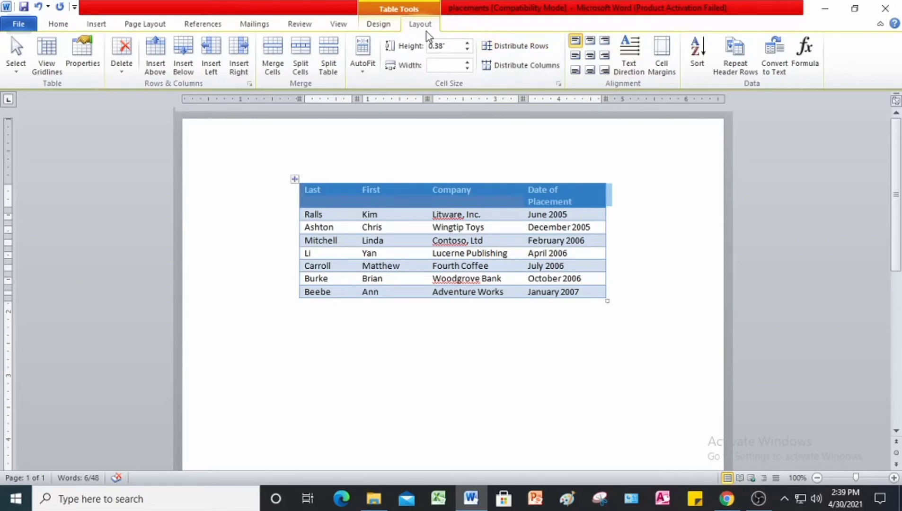
pyautogui.click(591, 57)
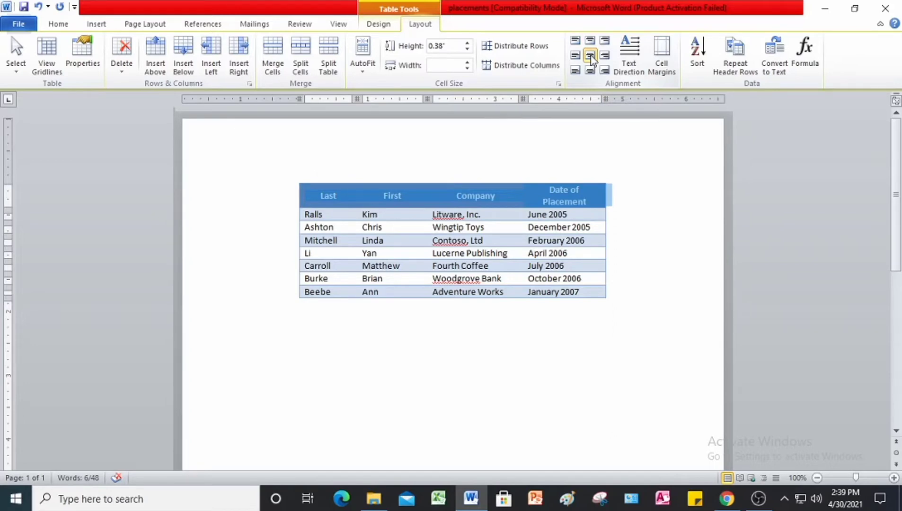
# Start saving the document under a new name and create and open a folder named Answer inside Project 6.
pyautogui.click(18, 26)
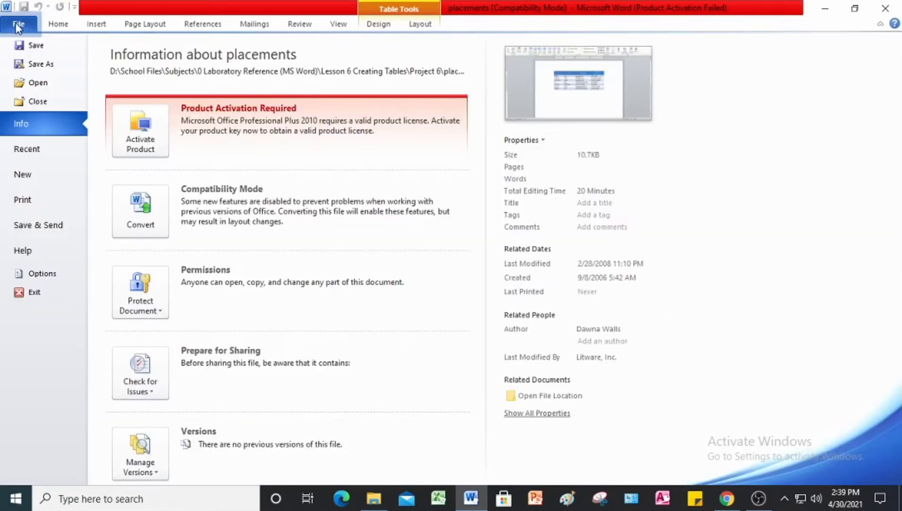
pyautogui.click(36, 63)
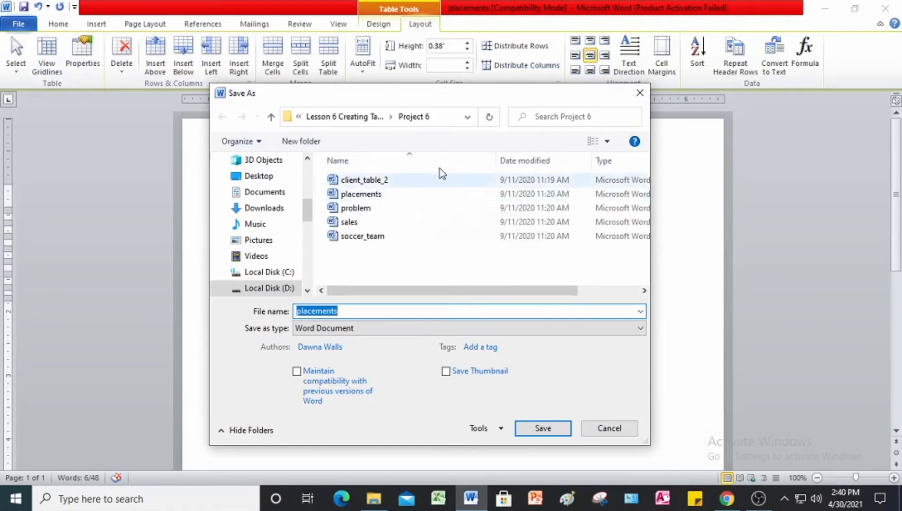
pyautogui.click(312, 142)
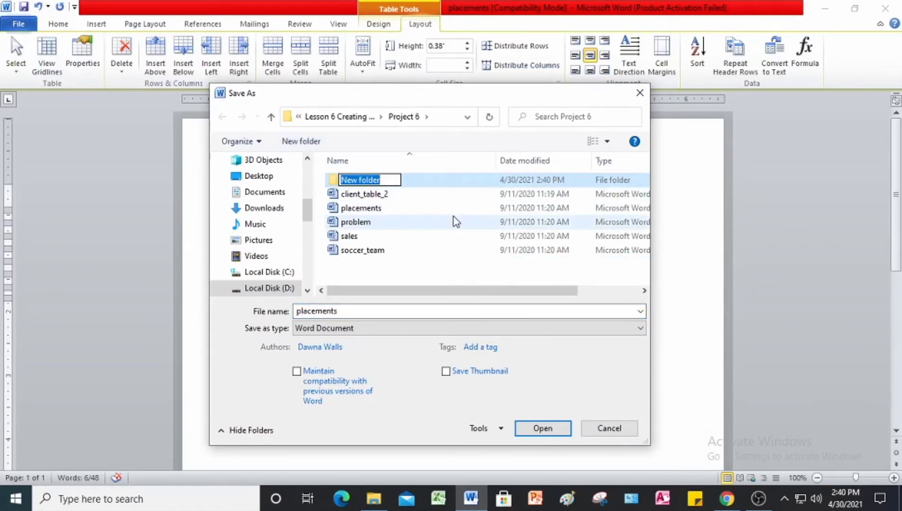
pyautogui.write('Answer')
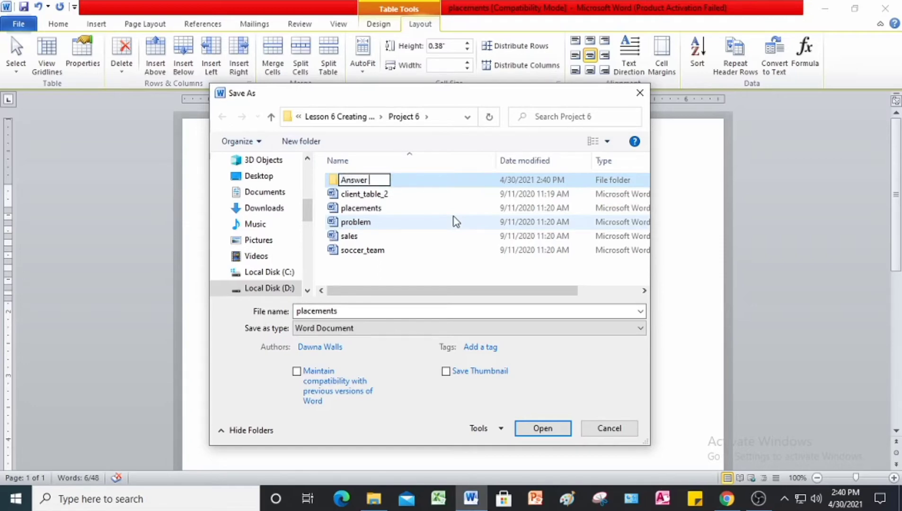
pyautogui.press('Return')
pyautogui.press('Return')
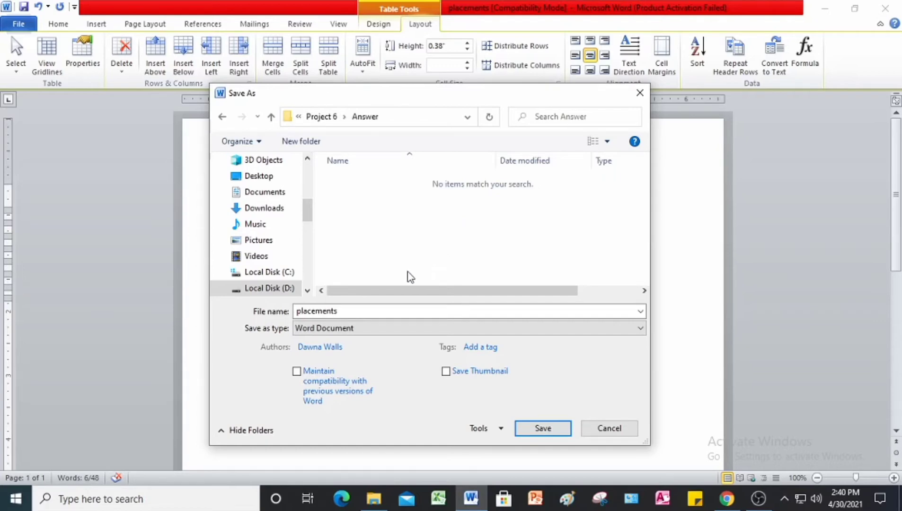
# Save the document as placements_table in the Answer folder, accepting the new Word file format.
pyautogui.click(374, 309)
pyautogui.click(374, 308)
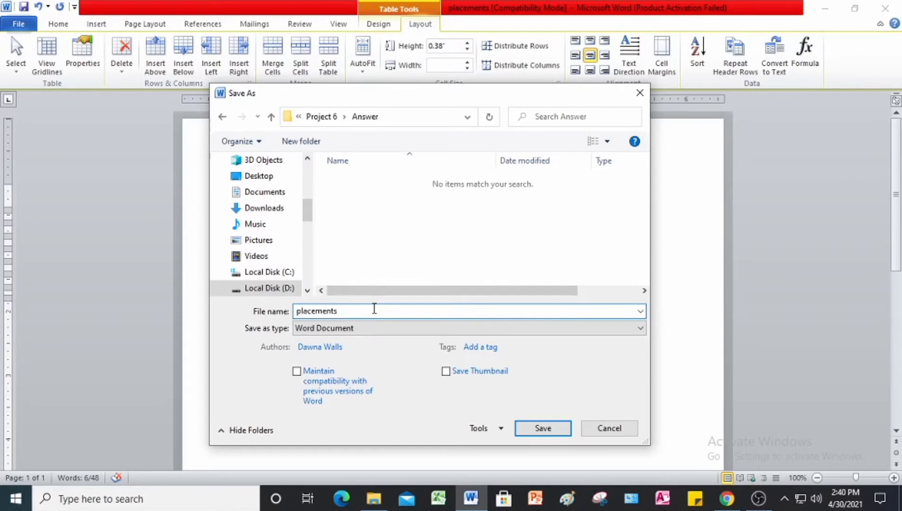
pyautogui.write('_table')
pyautogui.press('Return')
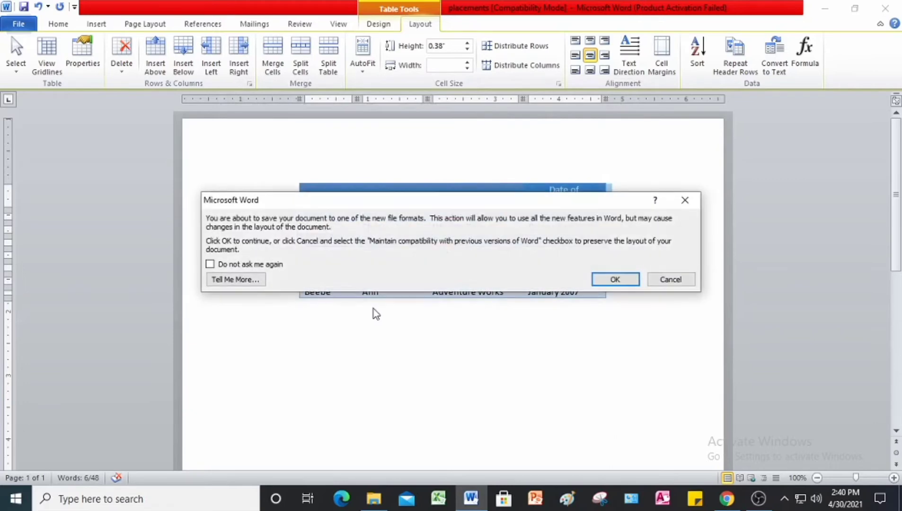
pyautogui.click(604, 283)
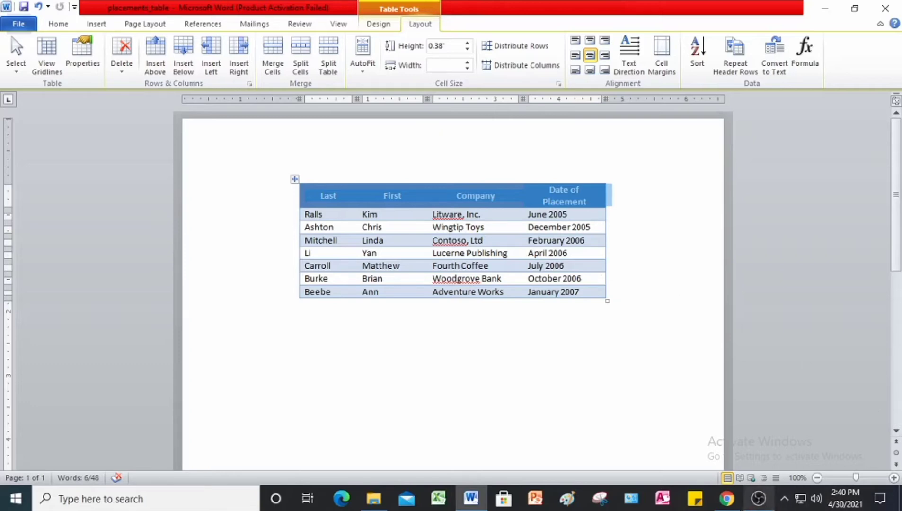
# Switch to the Project 6 PDF in Chrome, read the Project 6-2 Quarterly Sales Data instructions, and return to Word.
pyautogui.click(726, 498)
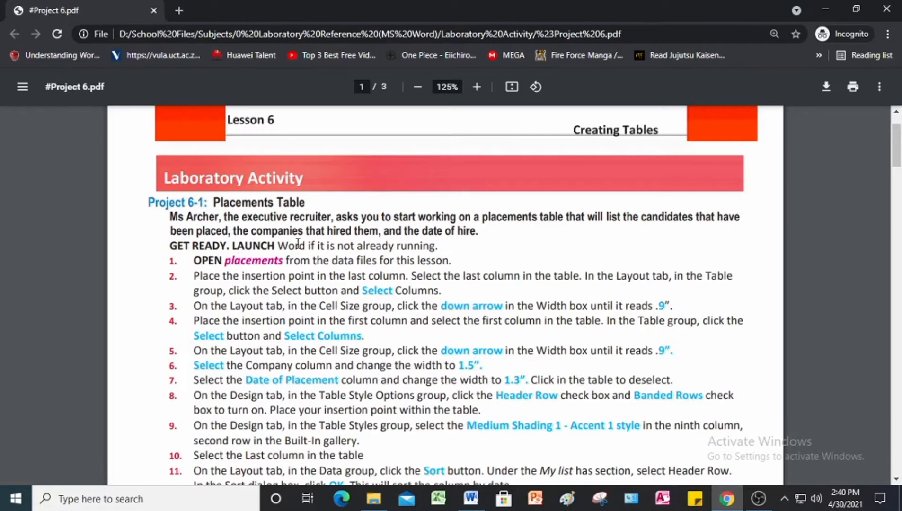
pyautogui.scroll(-8, 297, 244)
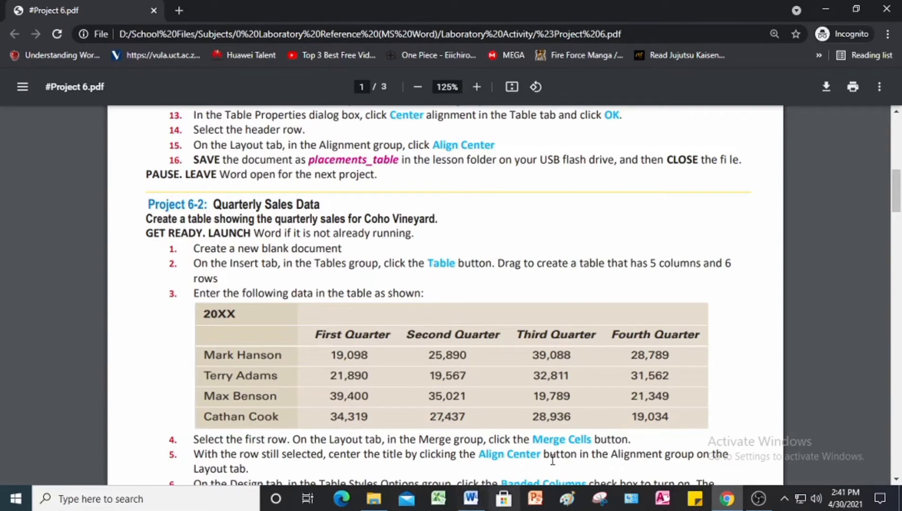
pyautogui.click(487, 500)
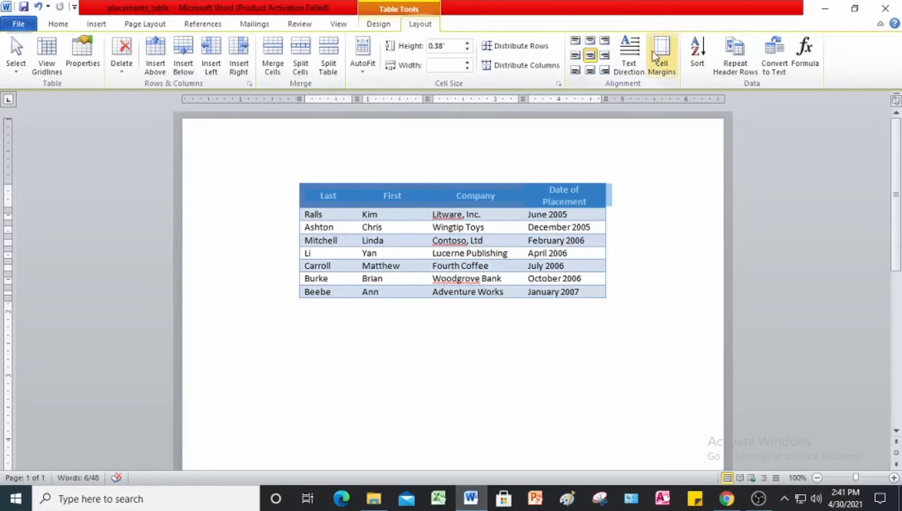
# Create a new blank document for the quarterly sales table.
pyautogui.click(31, 27)
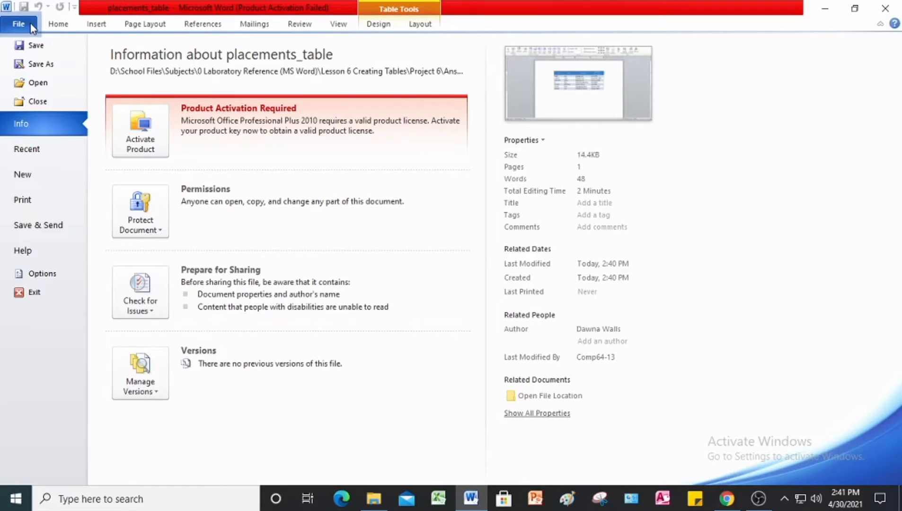
pyautogui.click(40, 174)
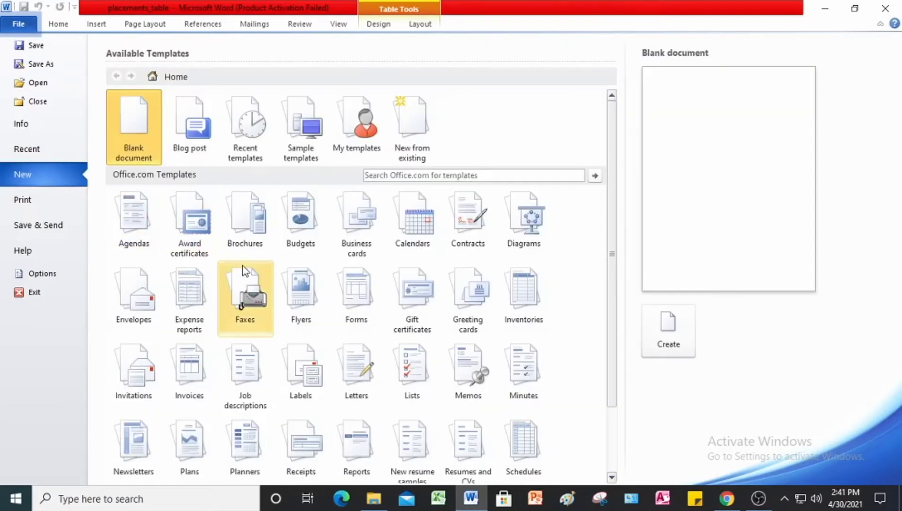
pyautogui.click(665, 340)
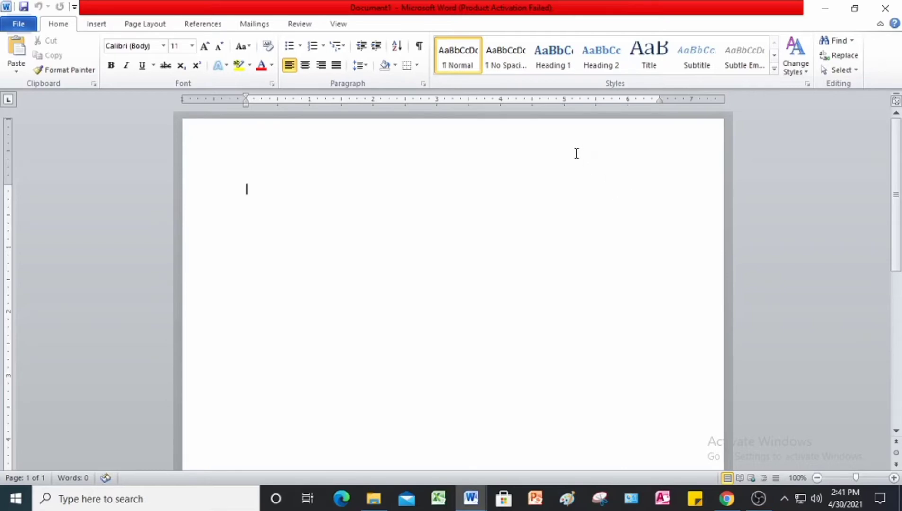
# Insert a table with 5 columns and 6 rows at the start of the blank document.
pyautogui.click(94, 27)
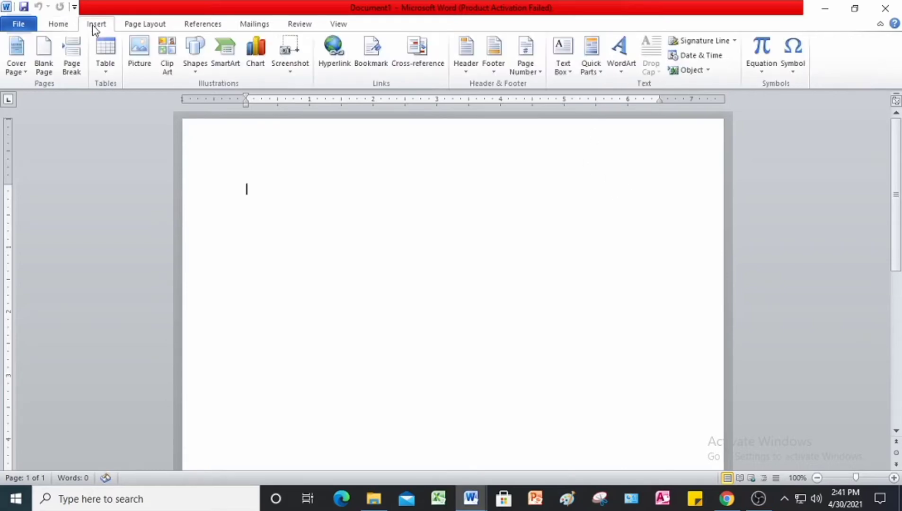
pyautogui.click(107, 70)
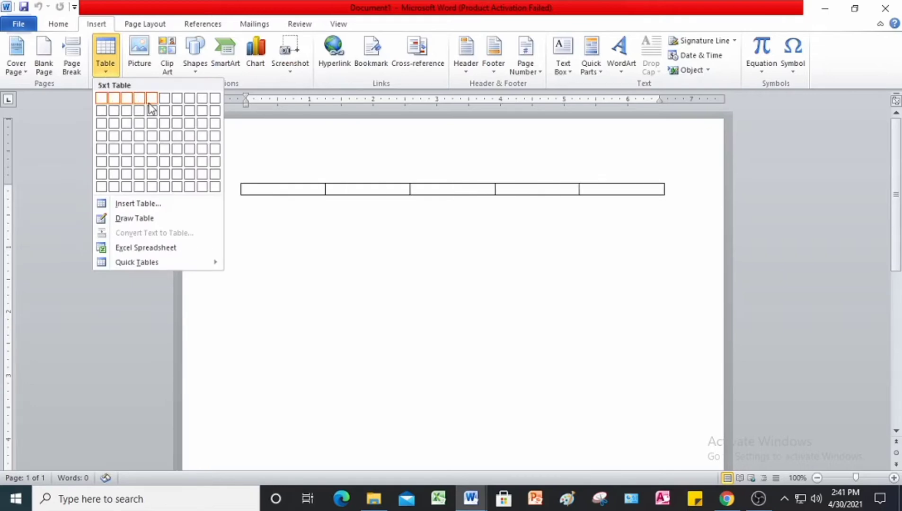
pyautogui.click(146, 161)
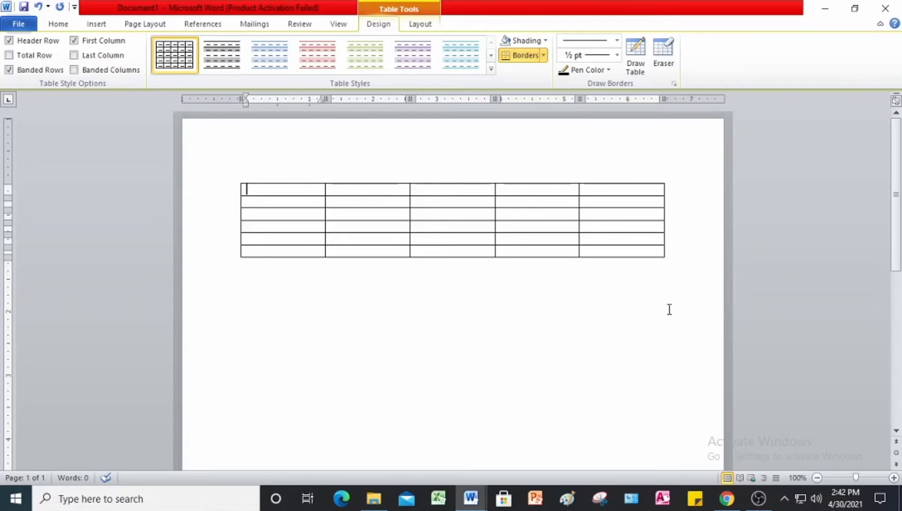
# Check the Project 6-2 table data in the PDF in Chrome, then return to the new Word document and enter 20XX in the first cell.
pyautogui.moveTo(471, 497)
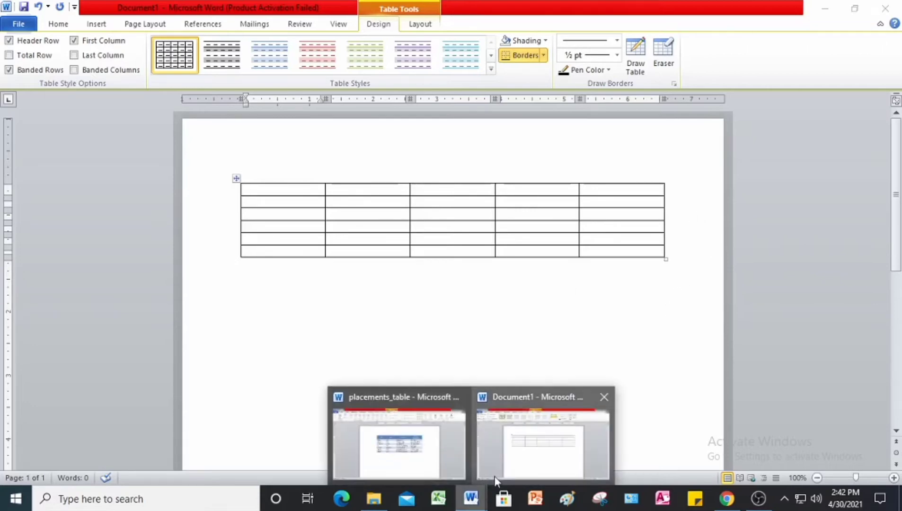
pyautogui.click(737, 502)
pyautogui.scroll(-2, 238, 252)
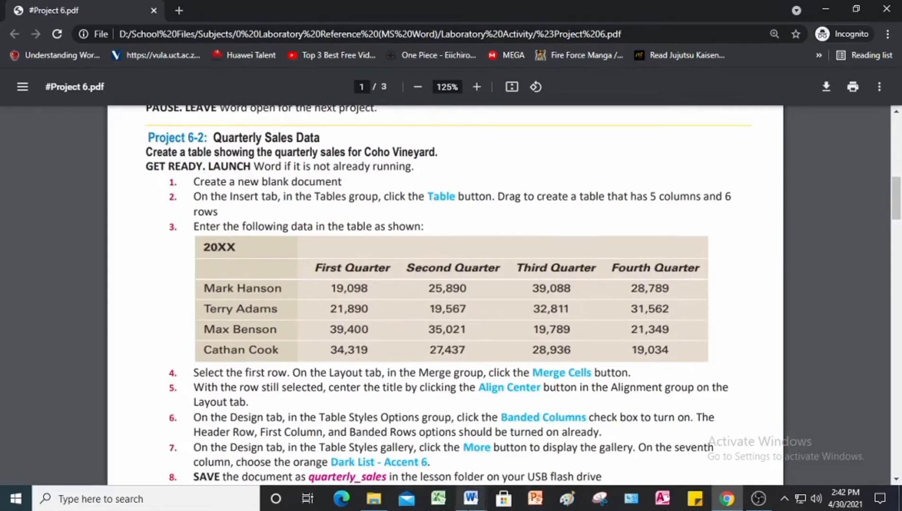
pyautogui.click(470, 497)
pyautogui.click(552, 456)
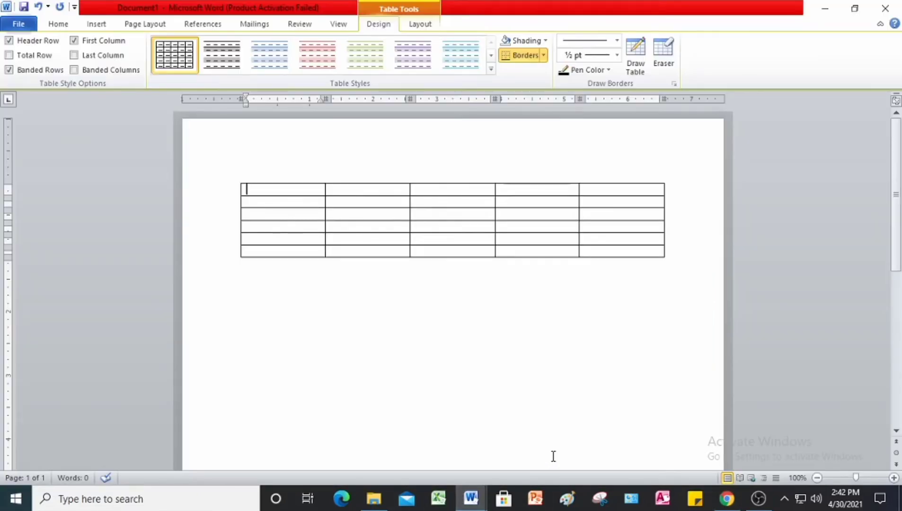
pyautogui.write('20XX')
pyautogui.press('Down')
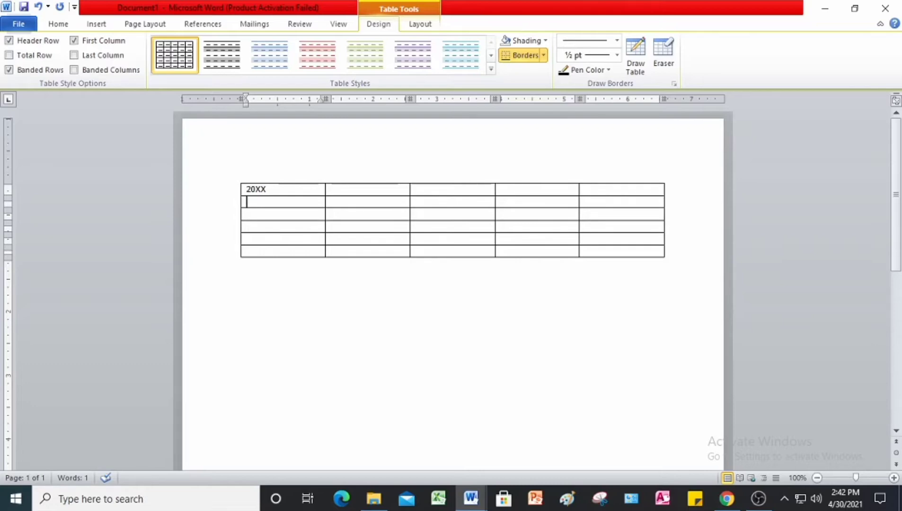
# Enter the four salespeople's full names in the first column, from the third row to the sixth.
pyautogui.click(247, 213)
pyautogui.write('Mark Hanson')
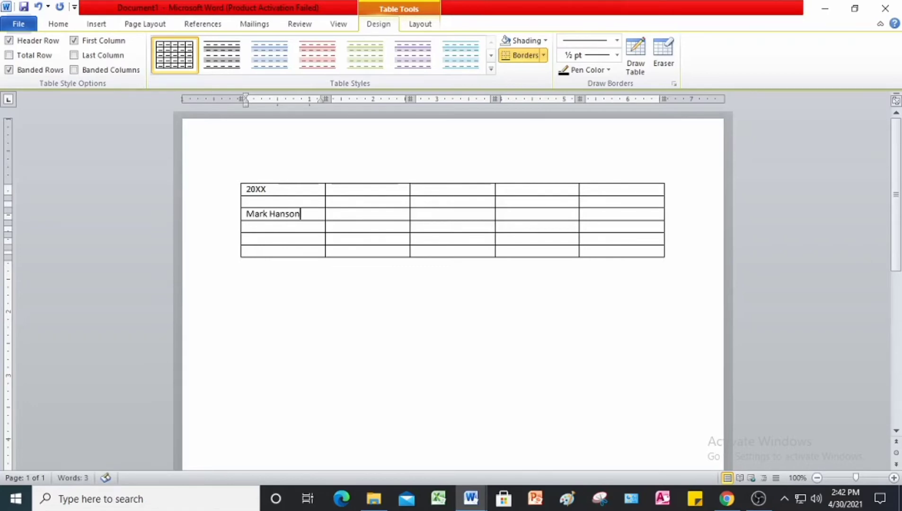
pyautogui.press('Return')
pyautogui.press('BackSpace')
pyautogui.press('Down')
pyautogui.write('Terry Adams')
pyautogui.press('Down')
pyautogui.write('Max ')
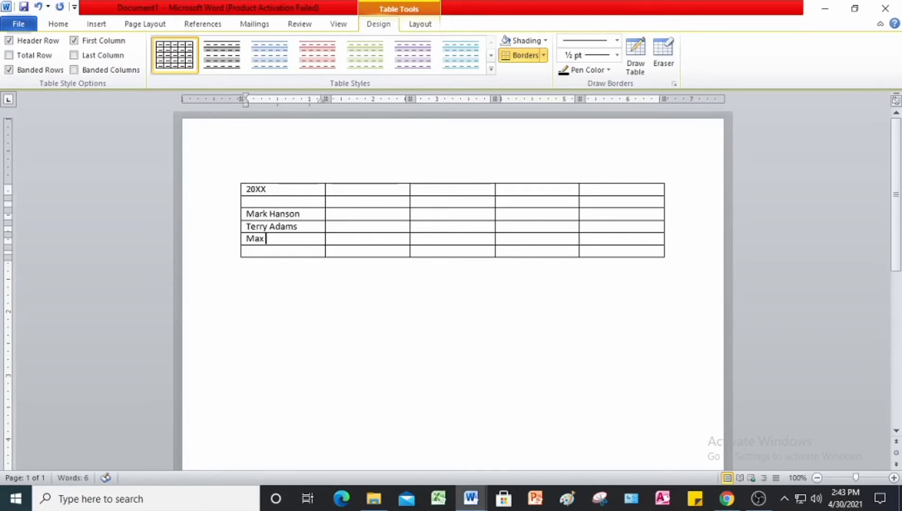
pyautogui.write('Benson')
pyautogui.press('Down')
pyautogui.write('Cathan Cook')
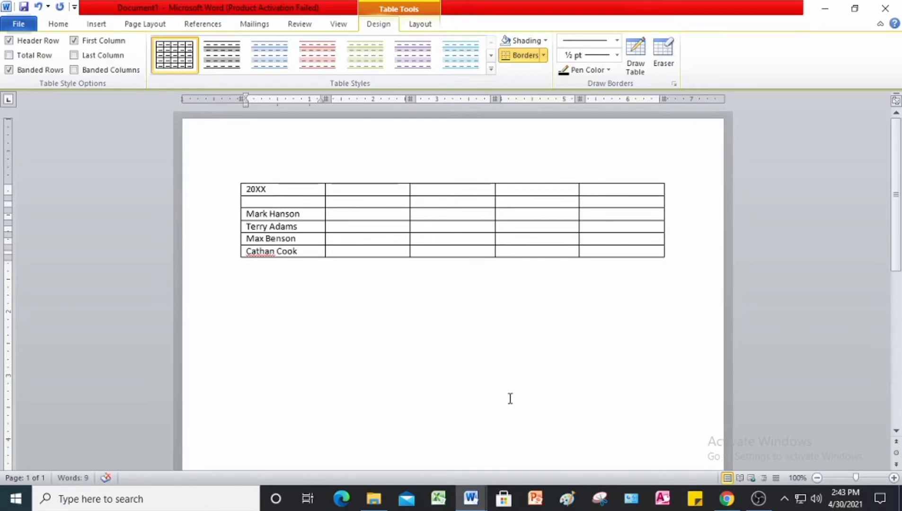
# Enter the headings First Quarter, Second Quarter, Third Quarter and Fourth Quarter across the second row, starting in the second column.
pyautogui.click(342, 203)
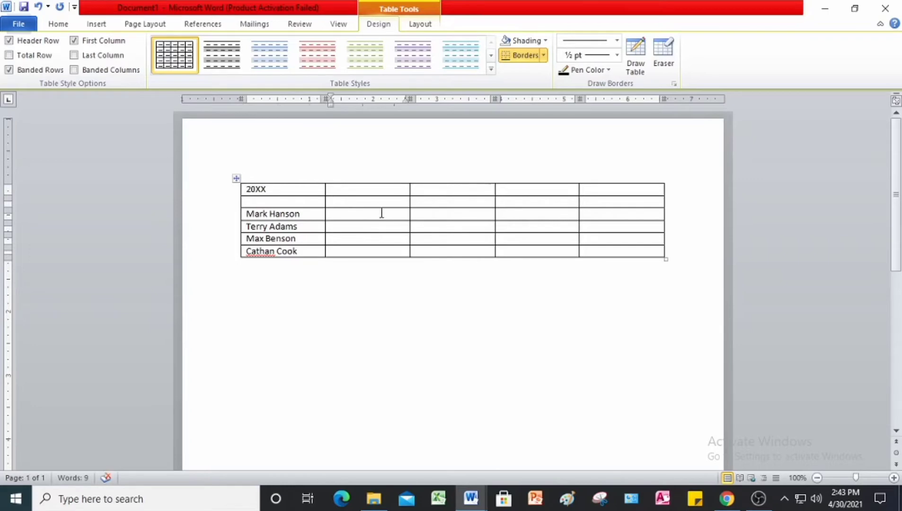
pyautogui.write('First Quarter')
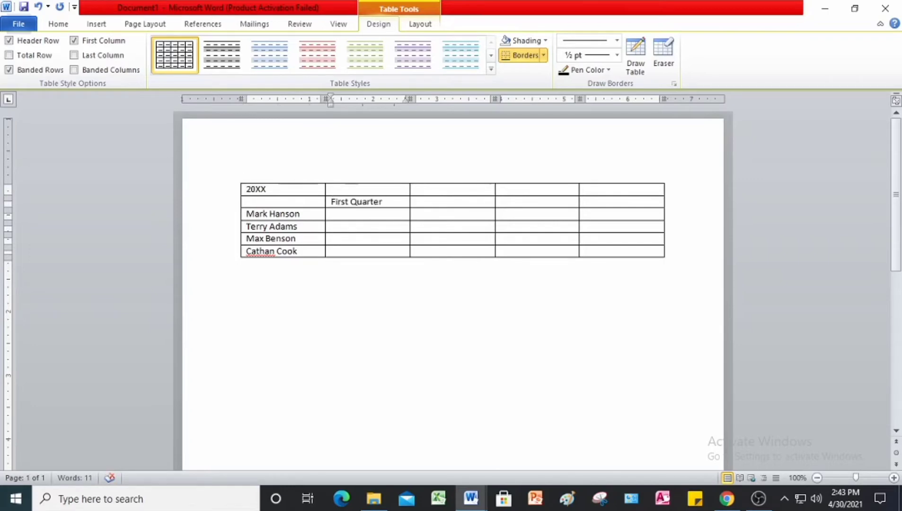
pyautogui.press('Tab')
pyautogui.write('Second Quarter')
pyautogui.press('Tab')
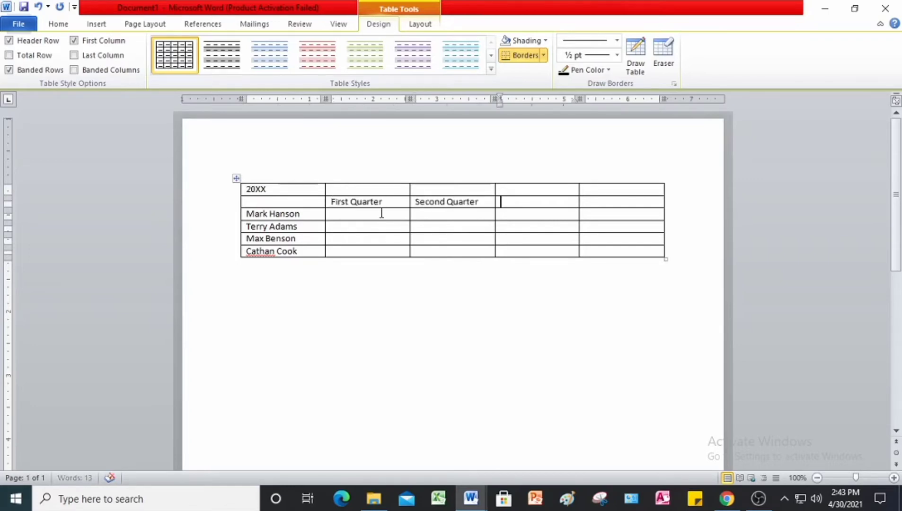
pyautogui.write('Third Quarter')
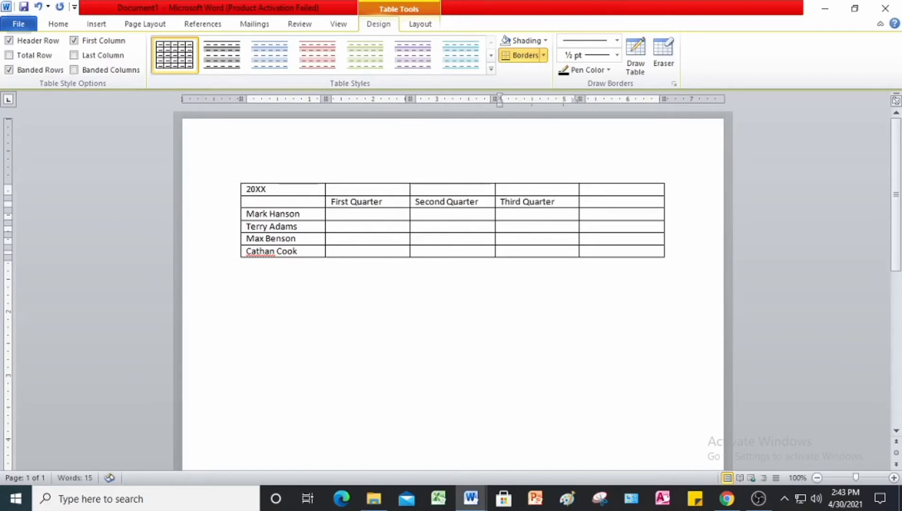
pyautogui.press('Tab')
pyautogui.write('Fourth Quarter')
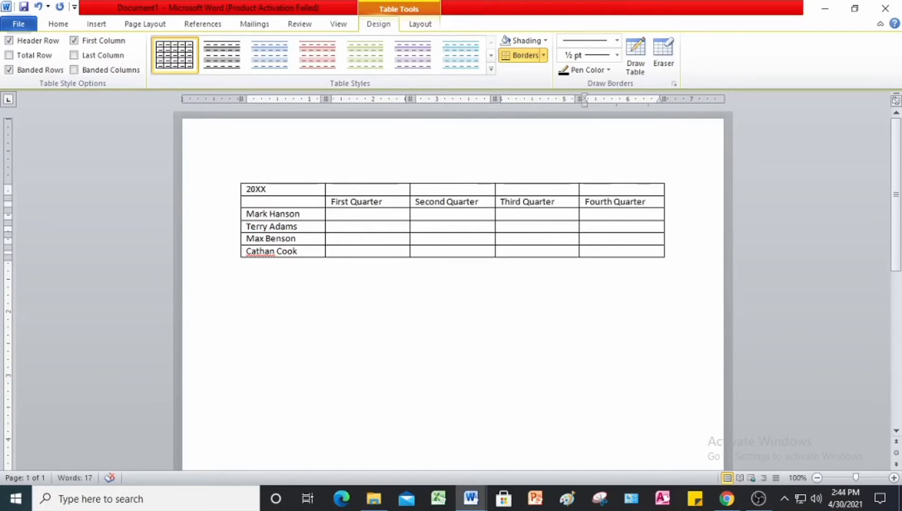
# Enter 19,098 as the first salesperson's First Quarter figure and move on to the Second Quarter cell.
pyautogui.click(341, 213)
pyautogui.write('19,098')
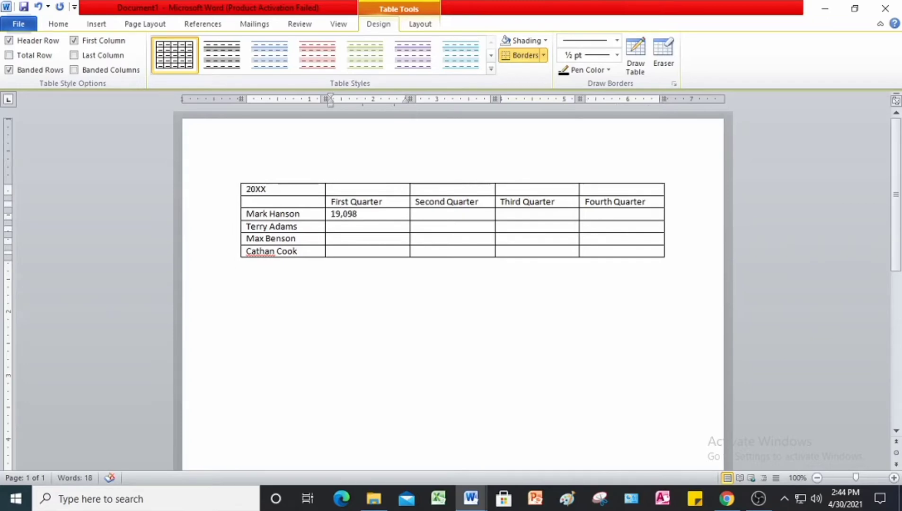
pyautogui.press('Tab')
pyautogui.write('39,088')
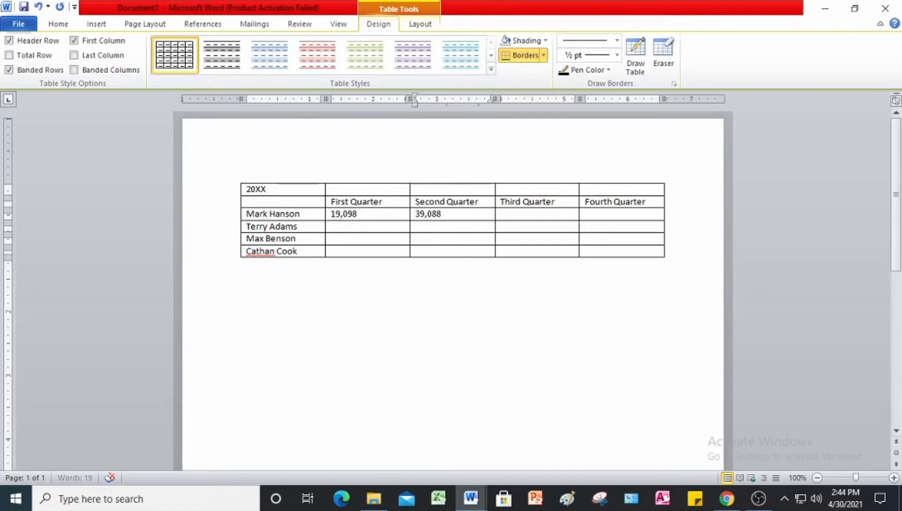
pyautogui.press('Tab')
pyautogui.press('Left')
pyautogui.press('BackSpace')
pyautogui.press('BackSpace')
pyautogui.press('BackSpace')
pyautogui.press('BackSpace')
pyautogui.press('BackSpace')
pyautogui.press('BackSpace')
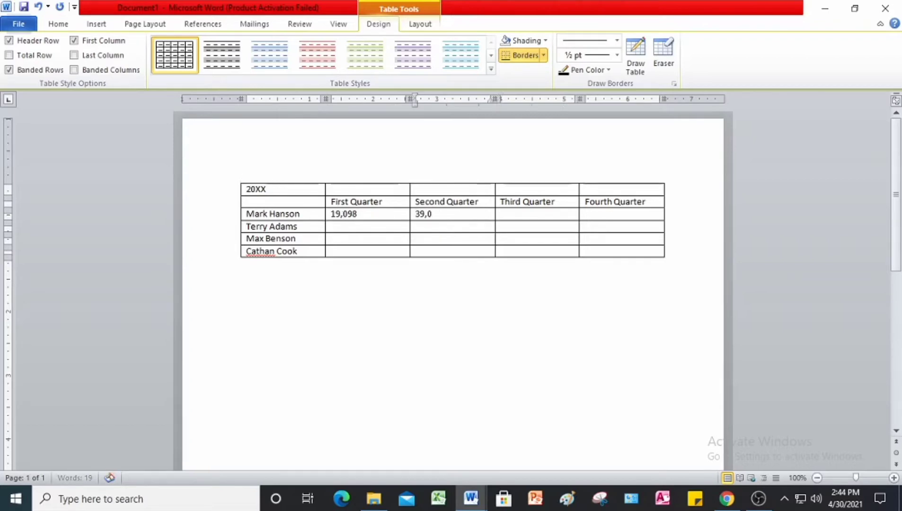
# Fill the first salesperson's Second, Third and Fourth Quarter cells with 25,890, 39,088 and 28,789.
pyautogui.write('25,890')
pyautogui.press('Tab')
pyautogui.write('39,0')
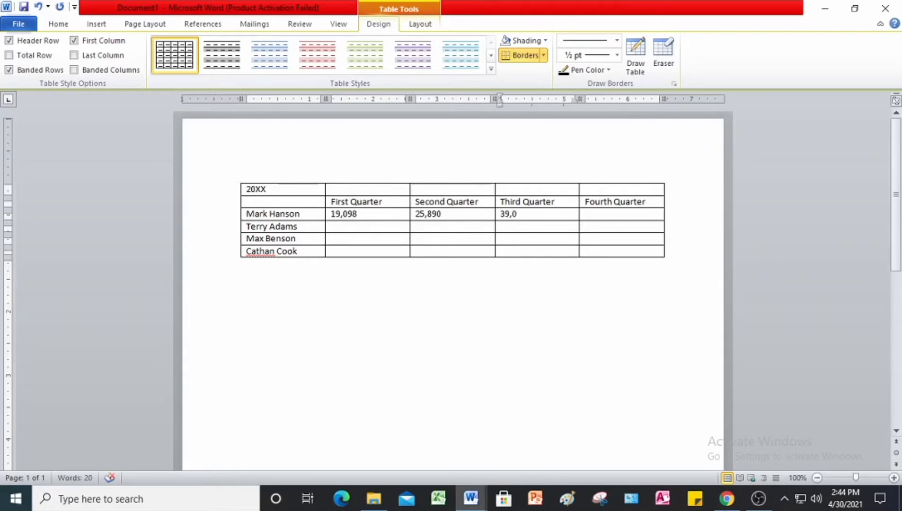
pyautogui.write('88')
pyautogui.press('Tab')
pyautogui.write('28,789')
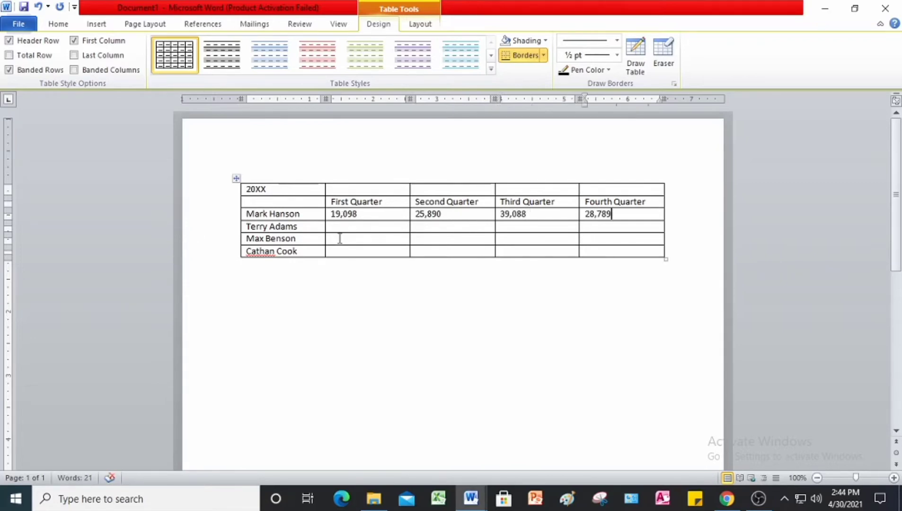
# Fill the second salesperson's row with the quarterly figures 21,890, 19,567, 32,811 and 31,562.
pyautogui.click(350, 229)
pyautogui.write('21,890')
pyautogui.press('Tab')
pyautogui.write('19,567')
pyautogui.press('Tab')
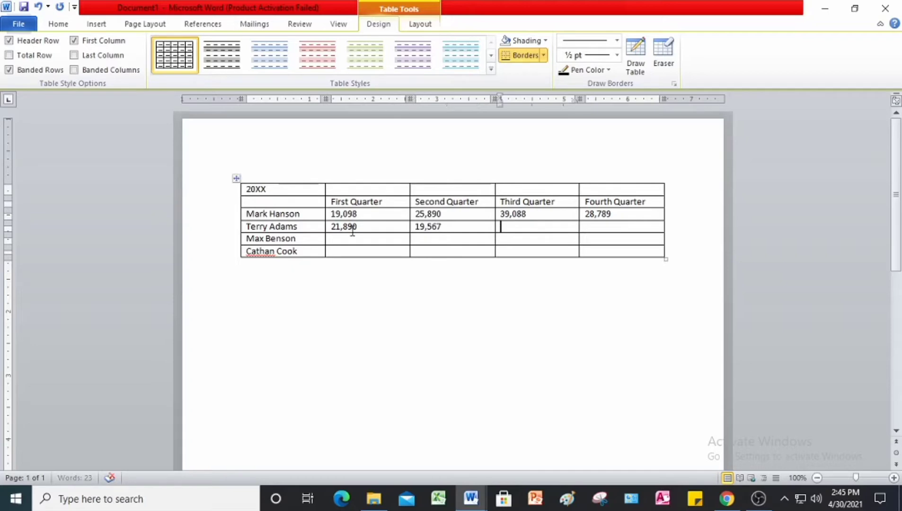
pyautogui.write('32,811')
pyautogui.press('Tab')
pyautogui.write('31,')
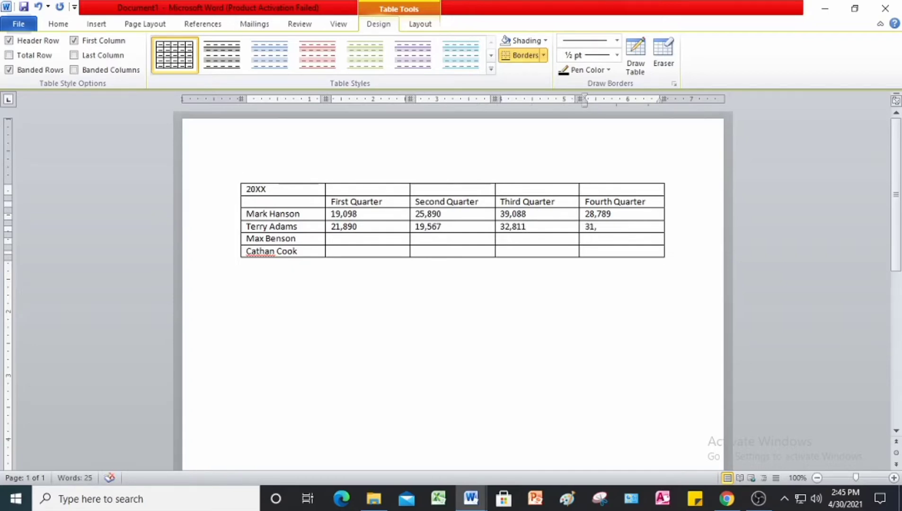
pyautogui.write('562')
# Fill the third salesperson's row with the quarterly figures 39,400, 35,021, 19,789 and 21,349.
pyautogui.click(347, 239)
pyautogui.write('39,400')
pyautogui.press('Tab')
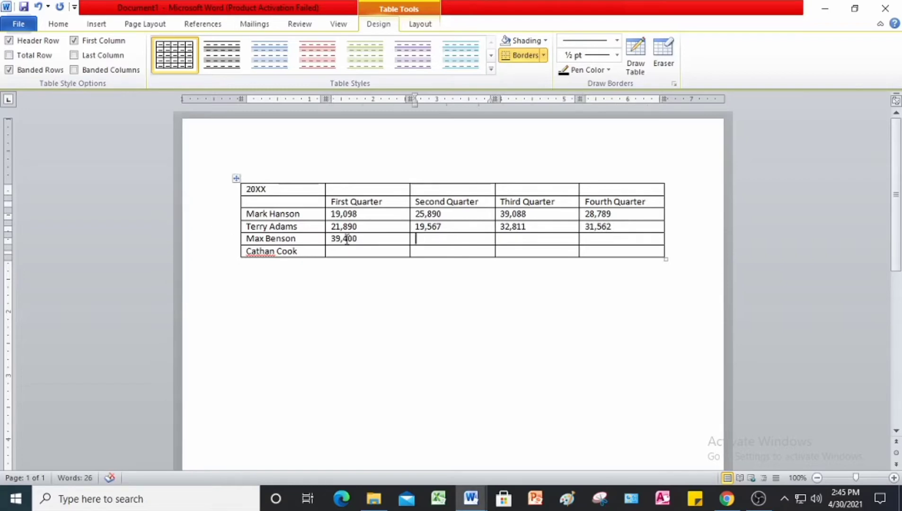
pyautogui.write('35,021')
pyautogui.press('Tab')
pyautogui.write('19,789')
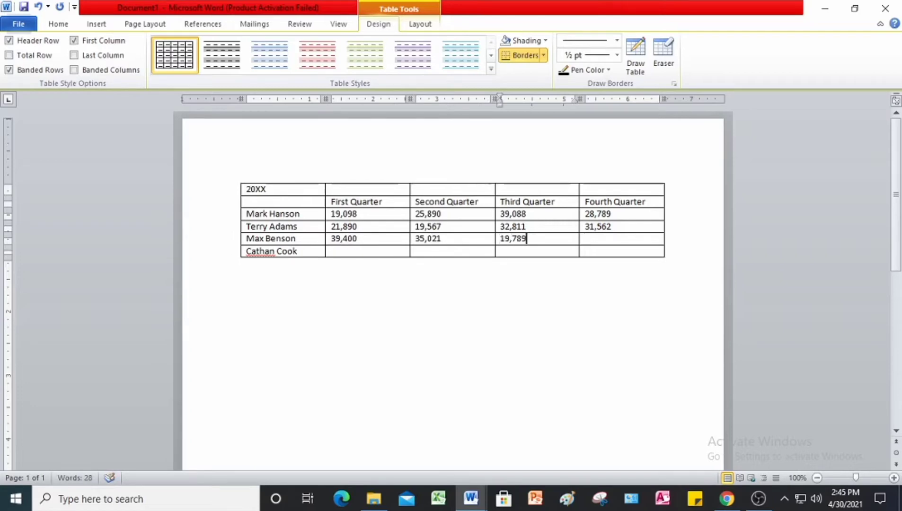
pyautogui.press('Tab')
pyautogui.write('21,349')
# Fill the last salesperson's row with the quarterly figures 34,319, 27,437, 28,936 and 19,034.
pyautogui.click(352, 251)
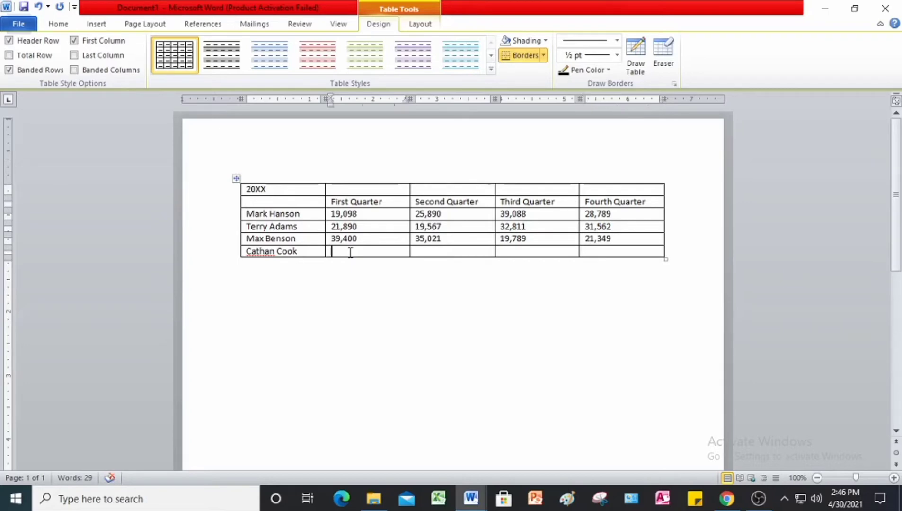
pyautogui.write('34,319')
pyautogui.press('Tab')
pyautogui.write('27,437')
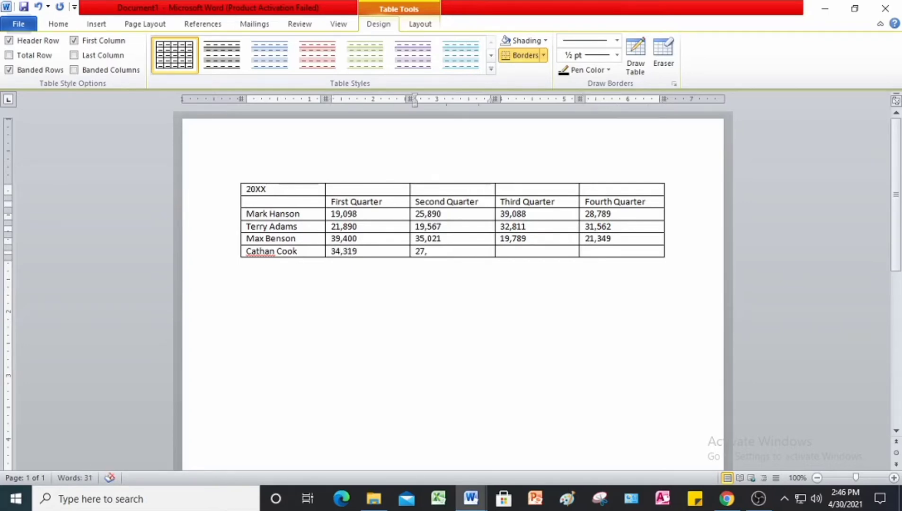
pyautogui.press('Tab')
pyautogui.write('28,936')
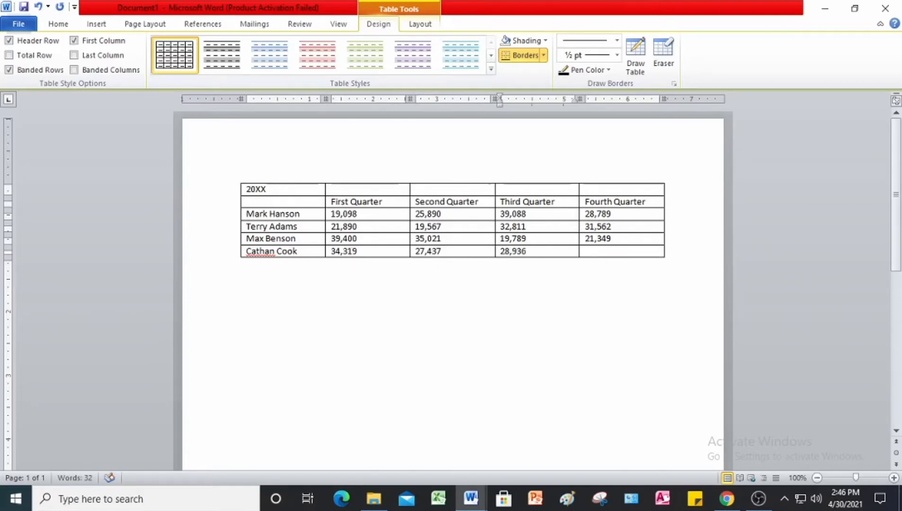
pyautogui.press('Tab')
pyautogui.write('19,034')
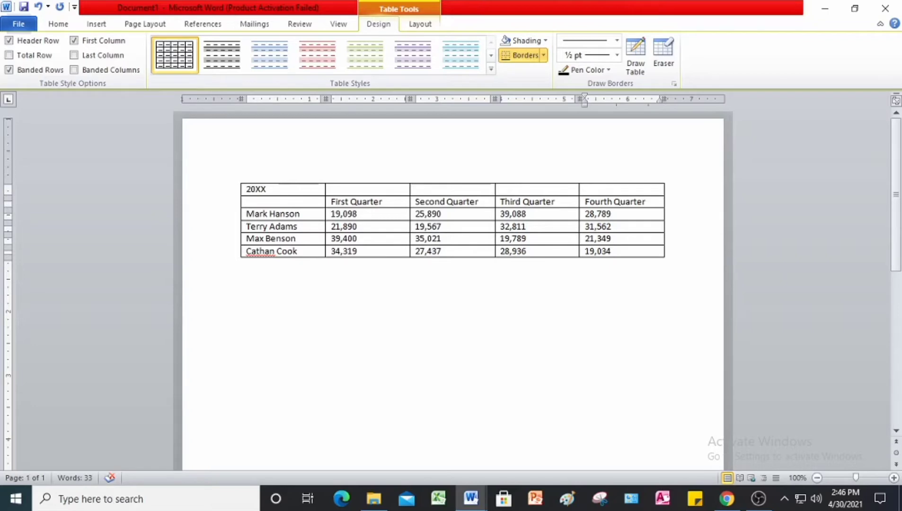
# Merge all cells of the table's first row and center the 20XX title horizontally and vertically with Align Center.
pyautogui.click(251, 189)
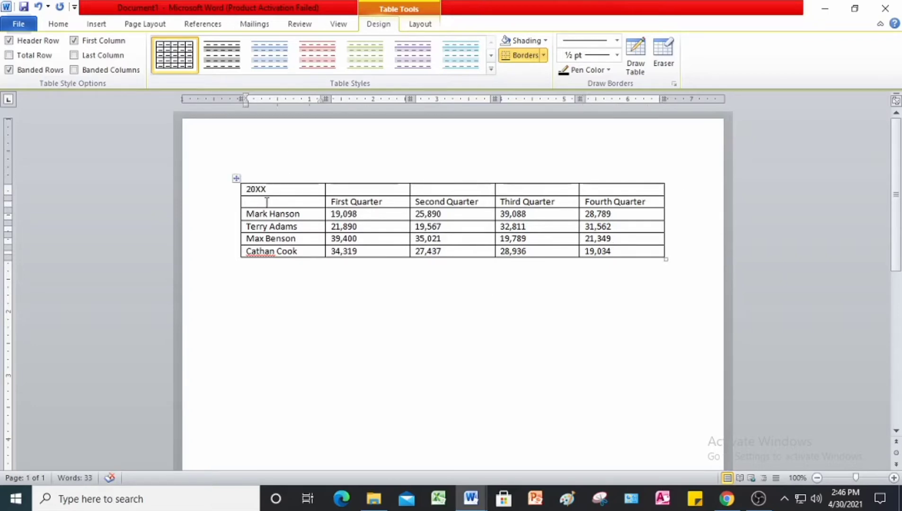
pyautogui.click(426, 25)
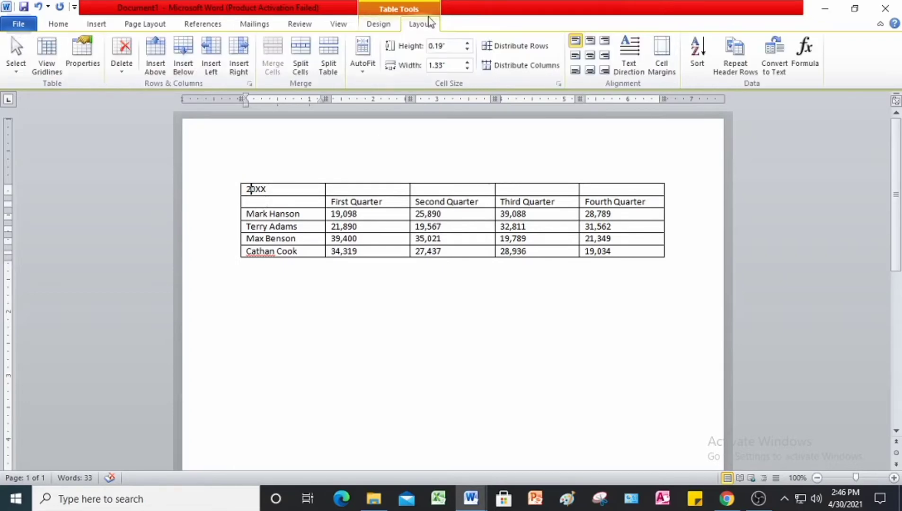
pyautogui.click(17, 71)
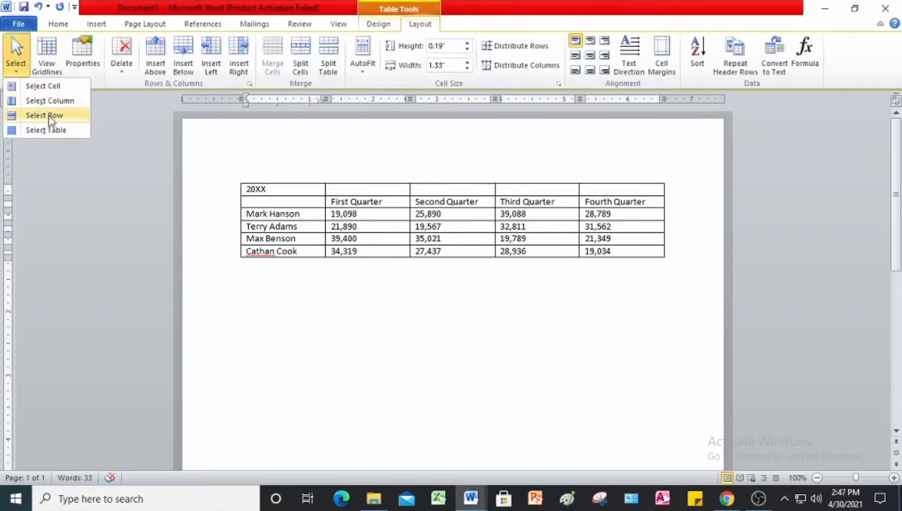
pyautogui.click(28, 116)
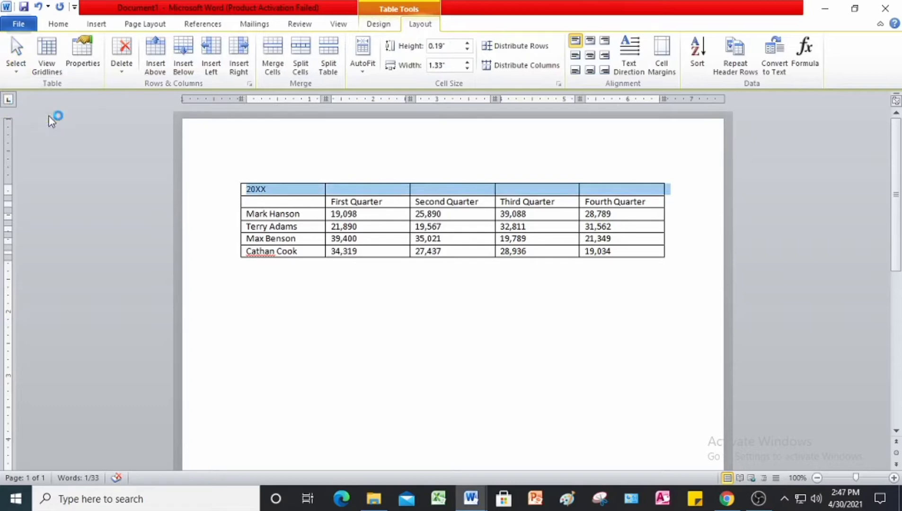
pyautogui.click(275, 70)
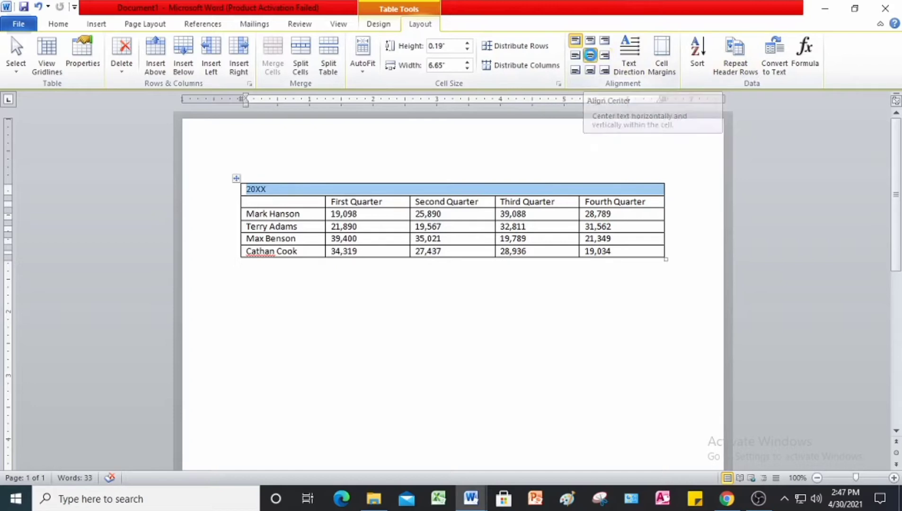
pyautogui.click(591, 56)
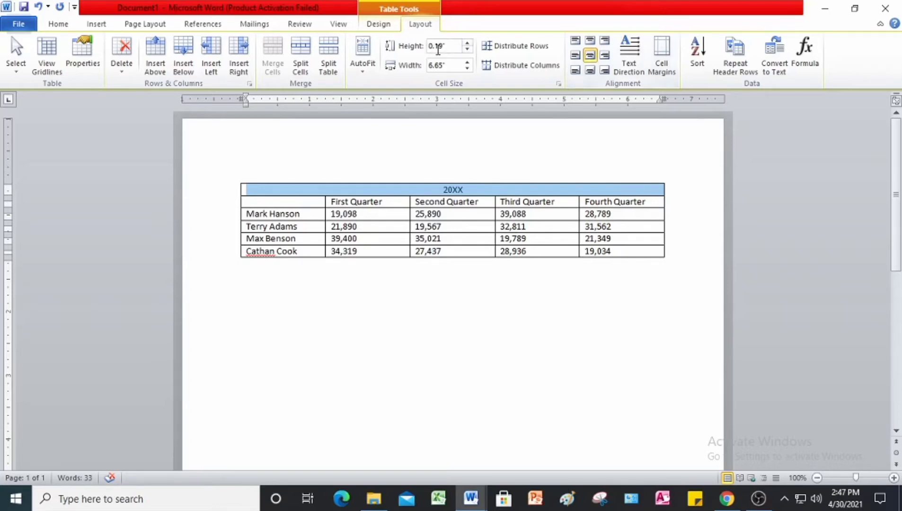
# Turn on Banded Columns for the quarterly sales table and apply the orange Dark List - Accent 6 table style.
pyautogui.click(389, 27)
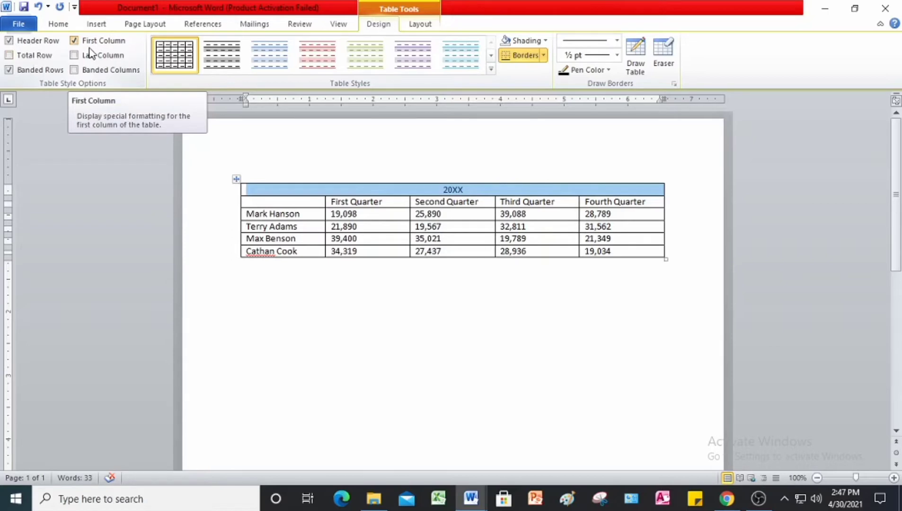
pyautogui.click(74, 69)
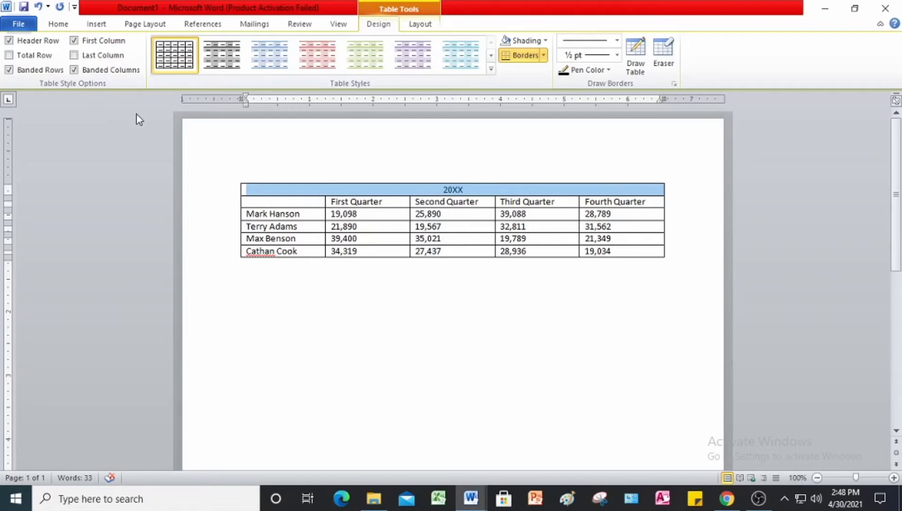
pyautogui.click(491, 70)
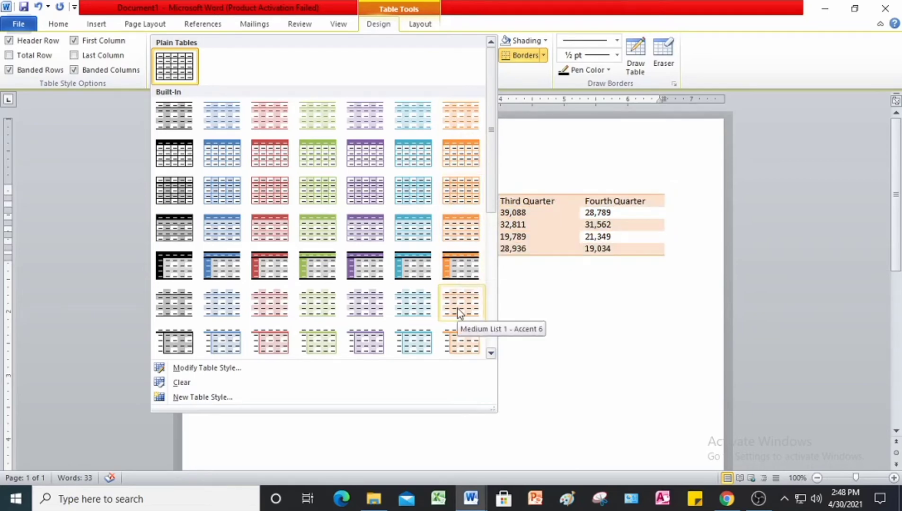
pyautogui.scroll(-2, 457, 308)
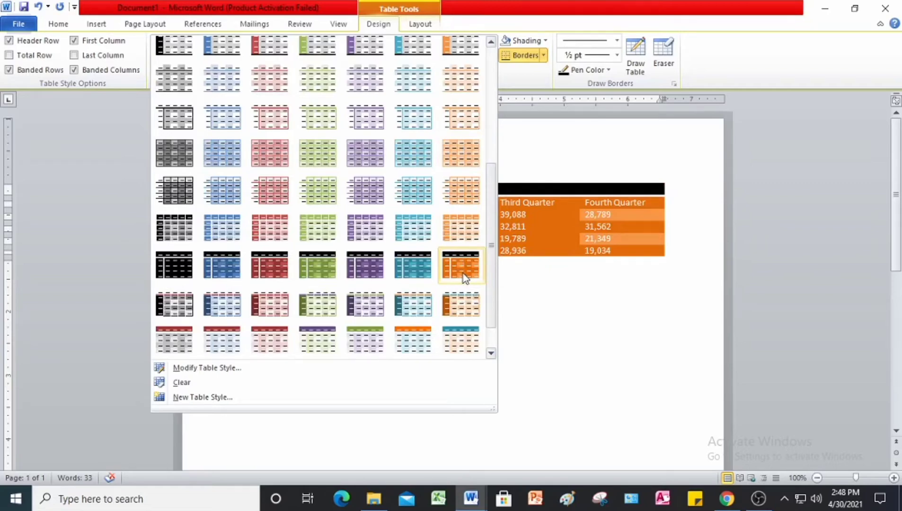
pyautogui.click(463, 278)
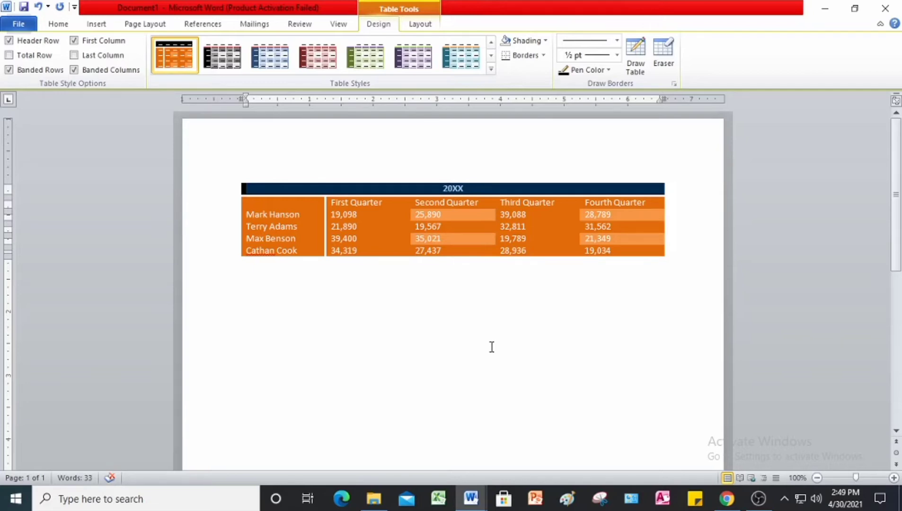
# Save the styled table document as Quarterly_sales2 in the Project 6 Answer folder.
pyautogui.click(23, 22)
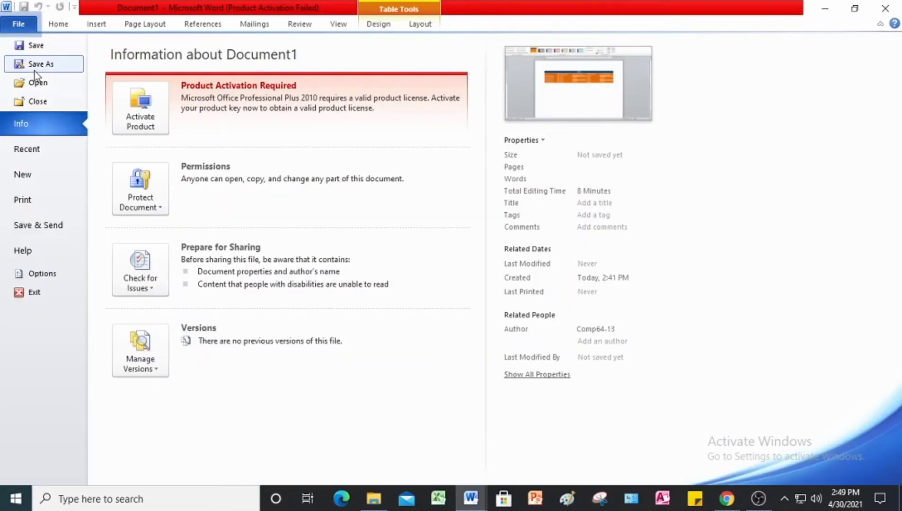
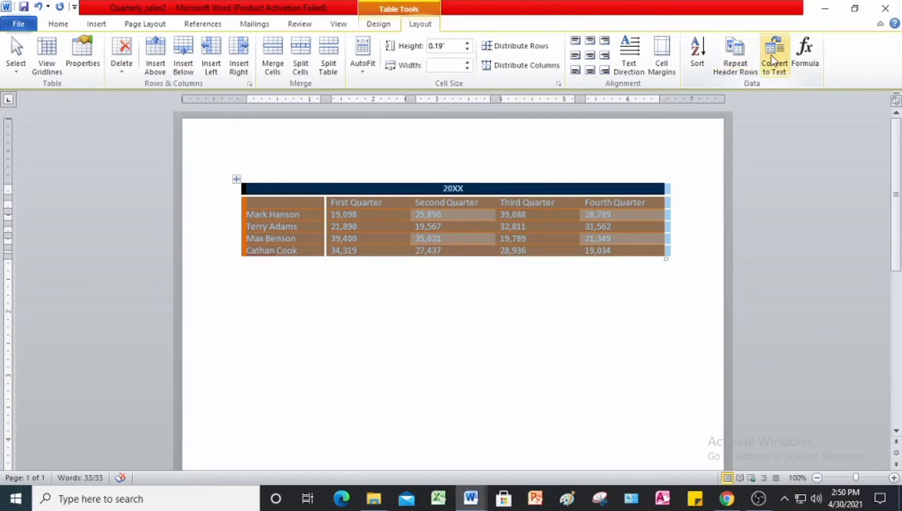
# Convert the whole quarterly sales table to text separated with tabs.
pyautogui.click(772, 60)
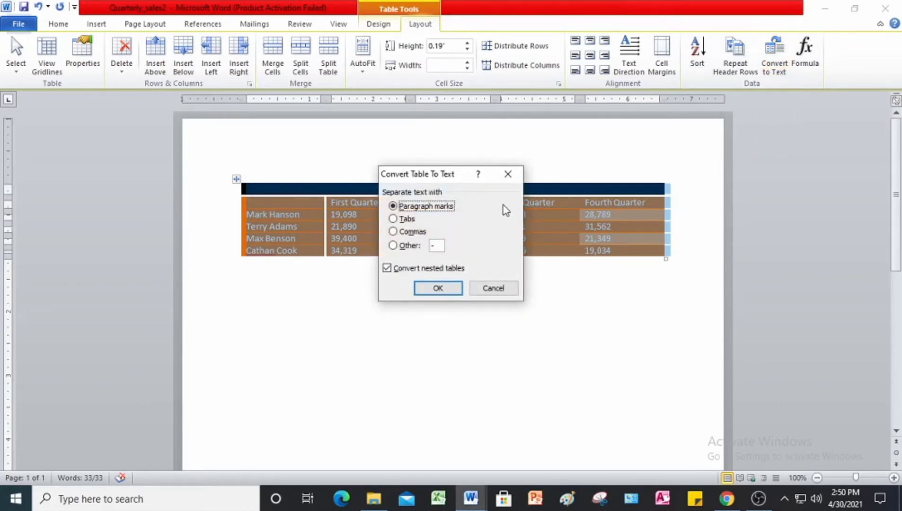
pyautogui.click(393, 219)
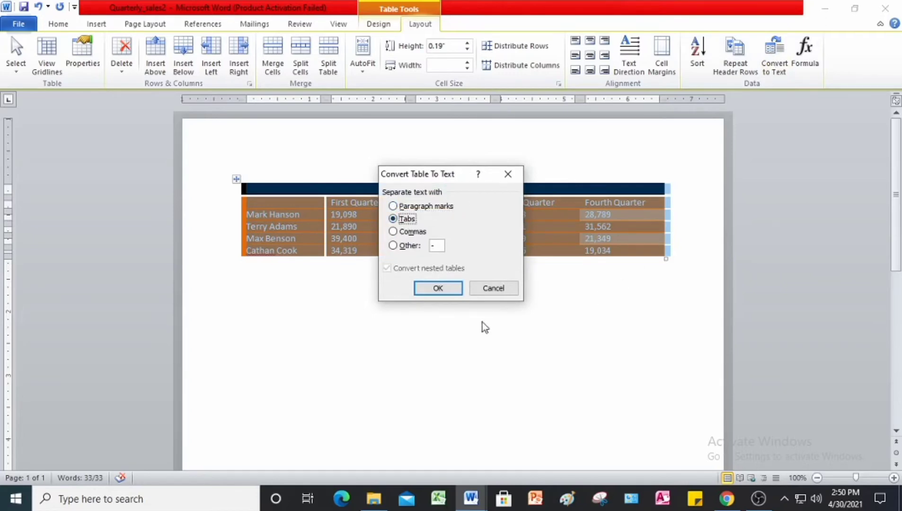
pyautogui.click(438, 289)
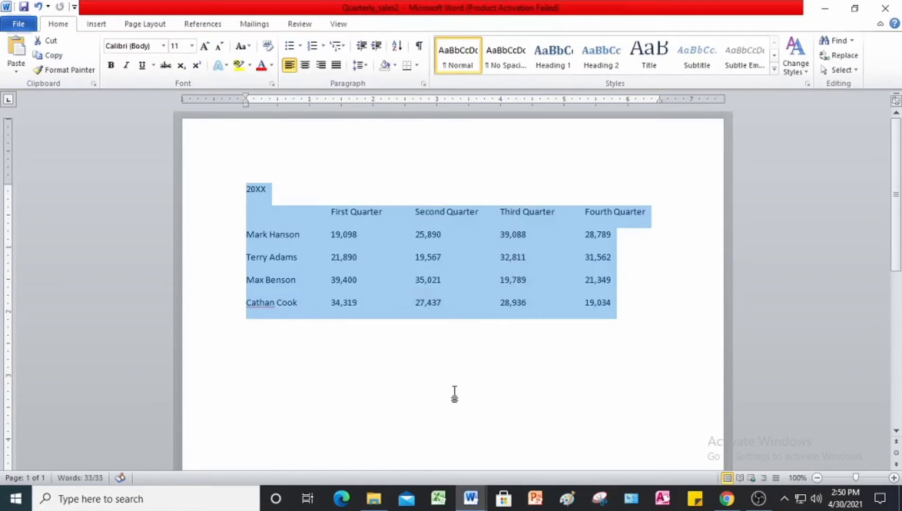
pyautogui.click(460, 362)
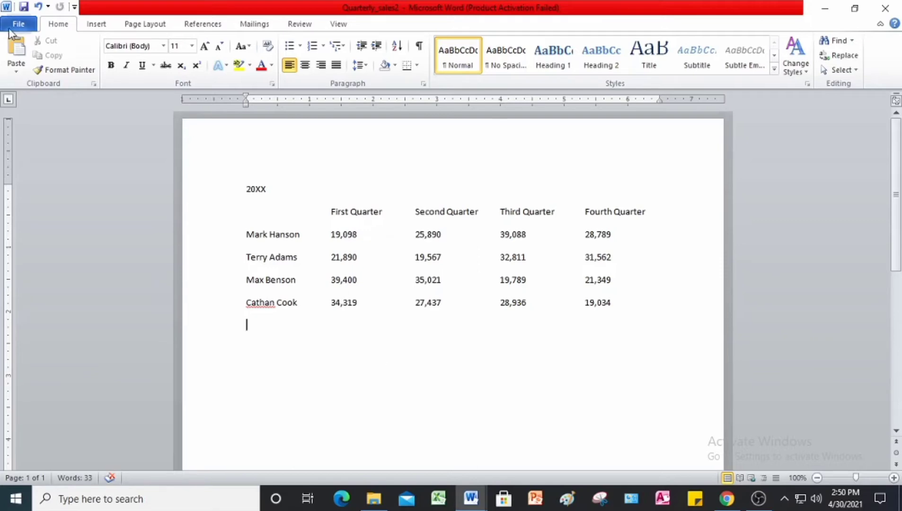
# Save a copy of the converted document under the name Quarterly_salesv2 in the Answer folder.
pyautogui.click(29, 27)
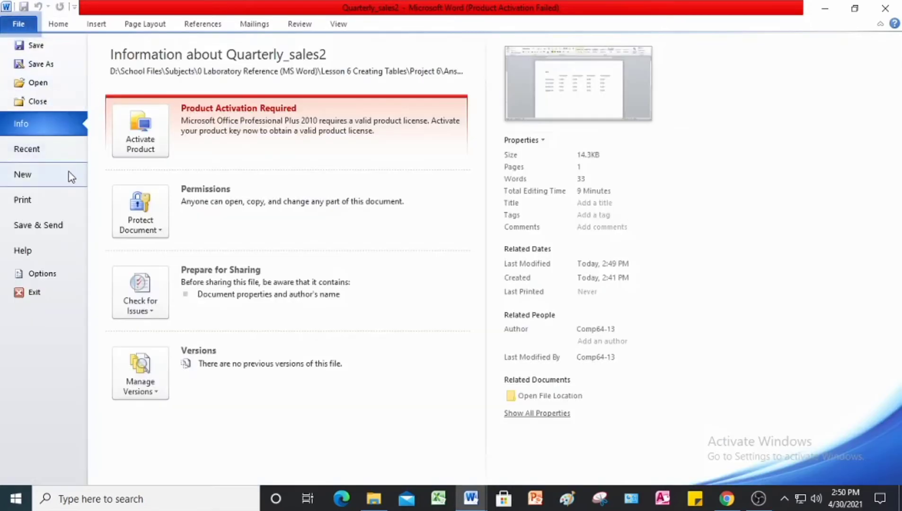
pyautogui.click(45, 65)
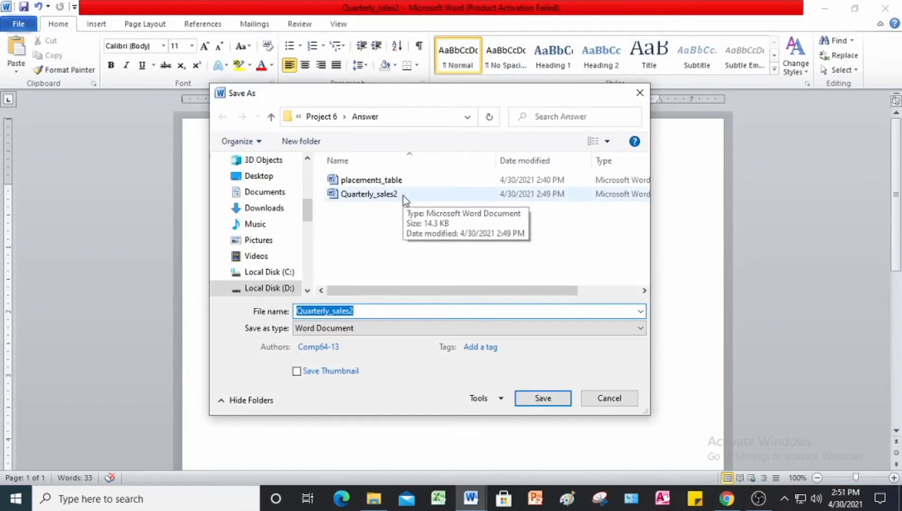
pyautogui.click(365, 312)
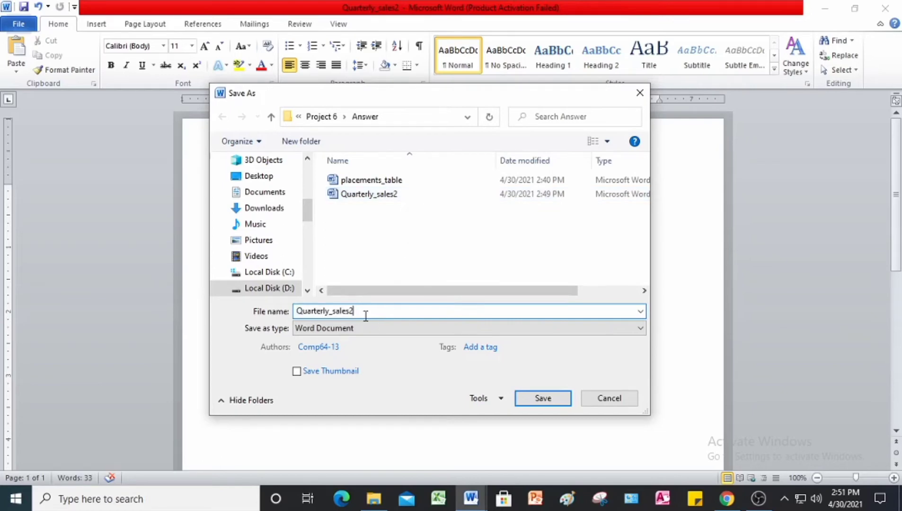
pyautogui.press('BackSpace')
pyautogui.write('v2')
pyautogui.click(550, 401)
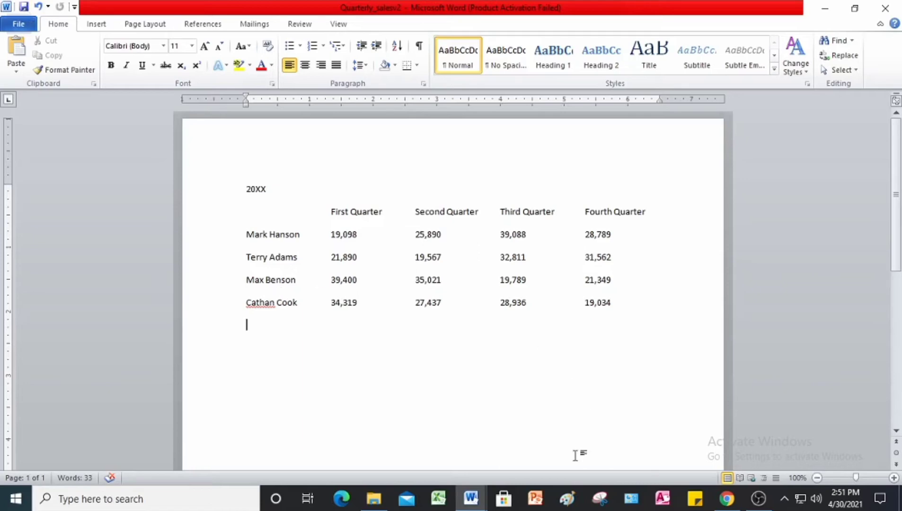
# Consult the Project 6-3 instructions in Chrome, return to Word, and open the sales document from the Project 6 folder with editing enabled.
pyautogui.click(726, 498)
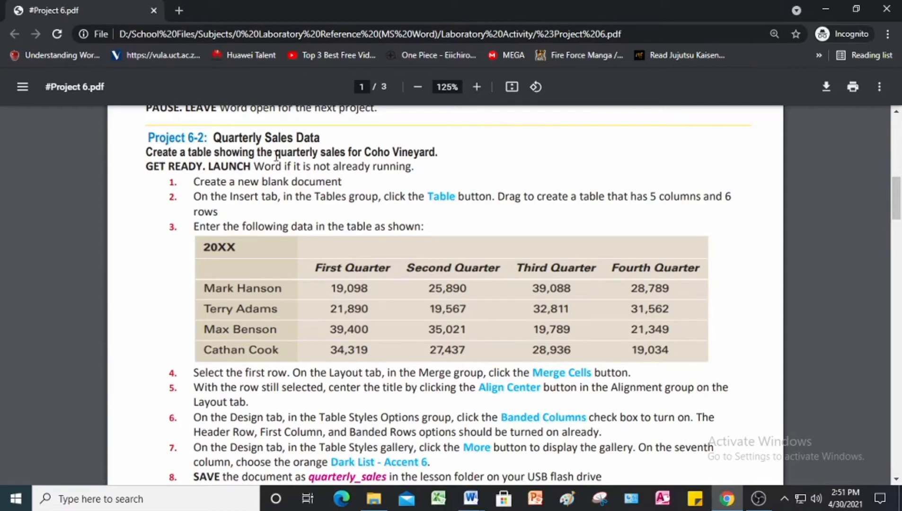
pyautogui.scroll(-10, 312, 174)
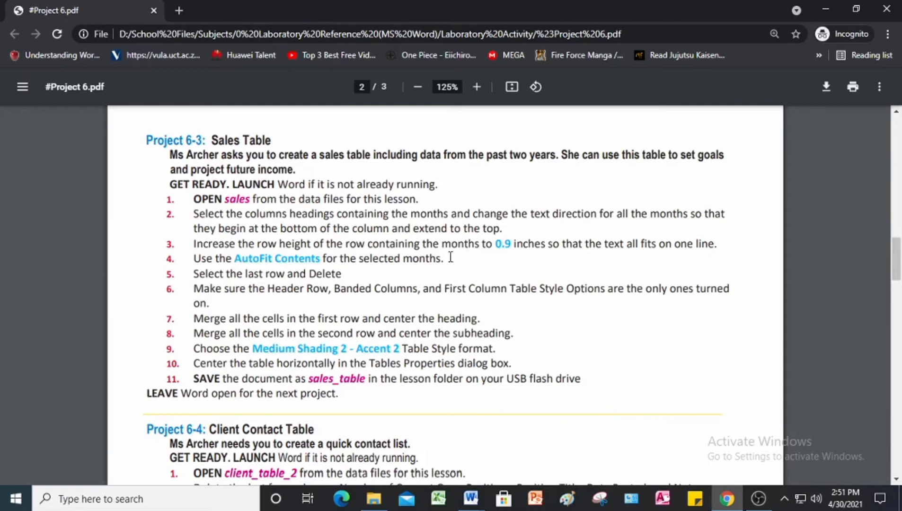
pyautogui.click(471, 497)
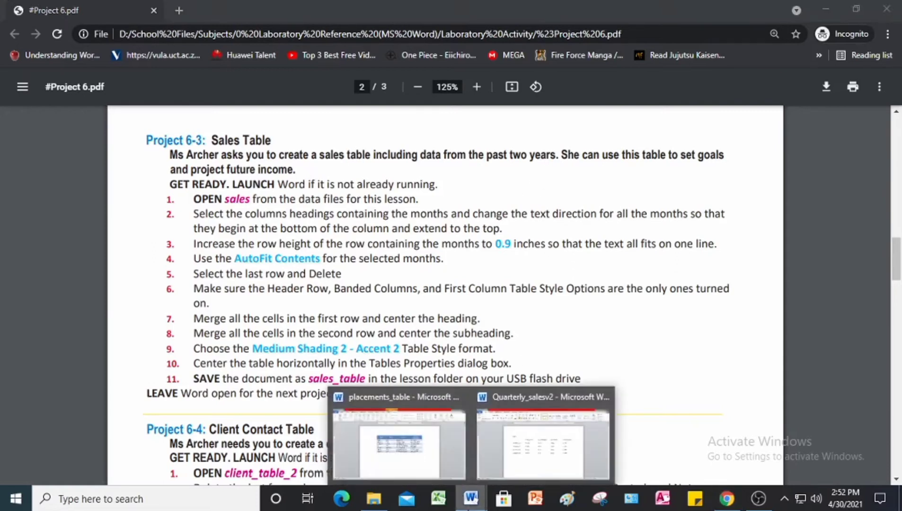
pyautogui.click(419, 465)
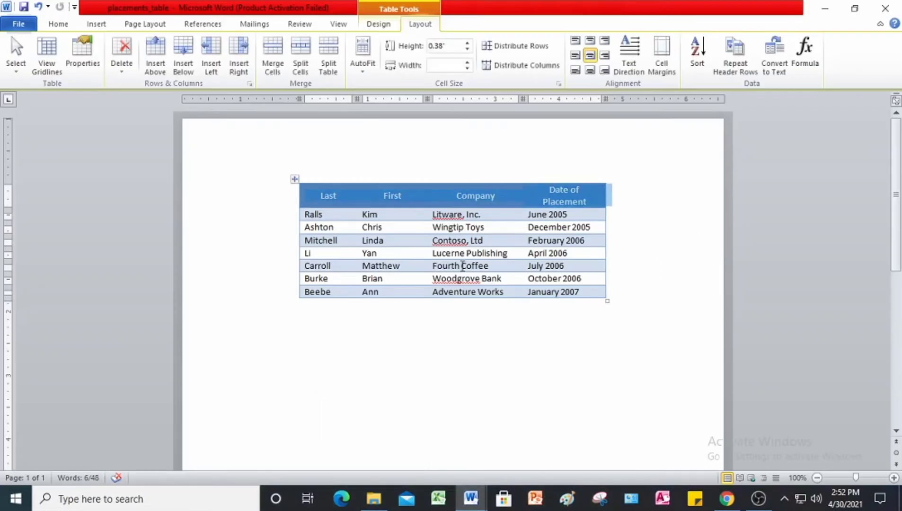
pyautogui.click(18, 24)
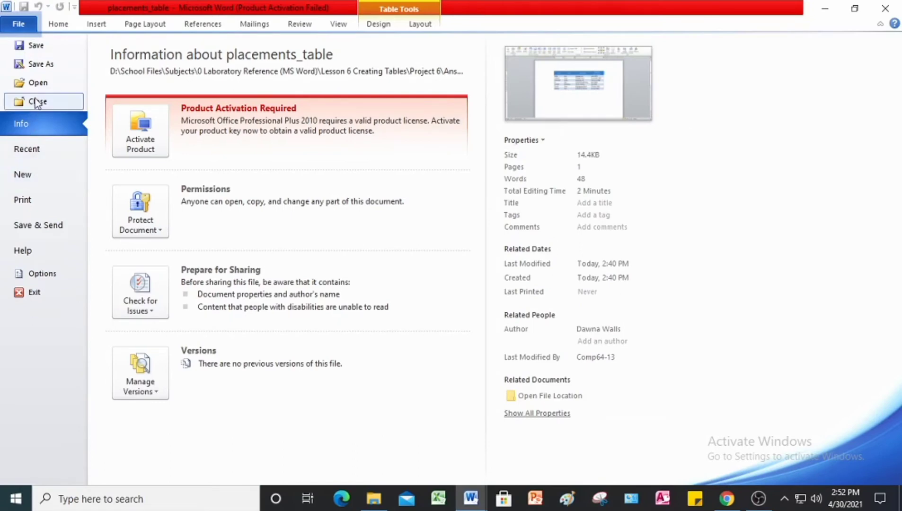
pyautogui.click(40, 83)
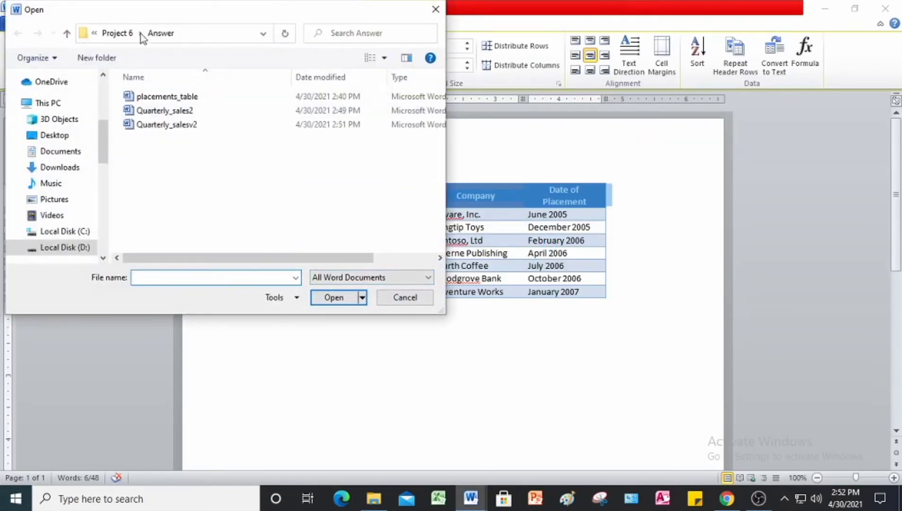
pyautogui.click(67, 33)
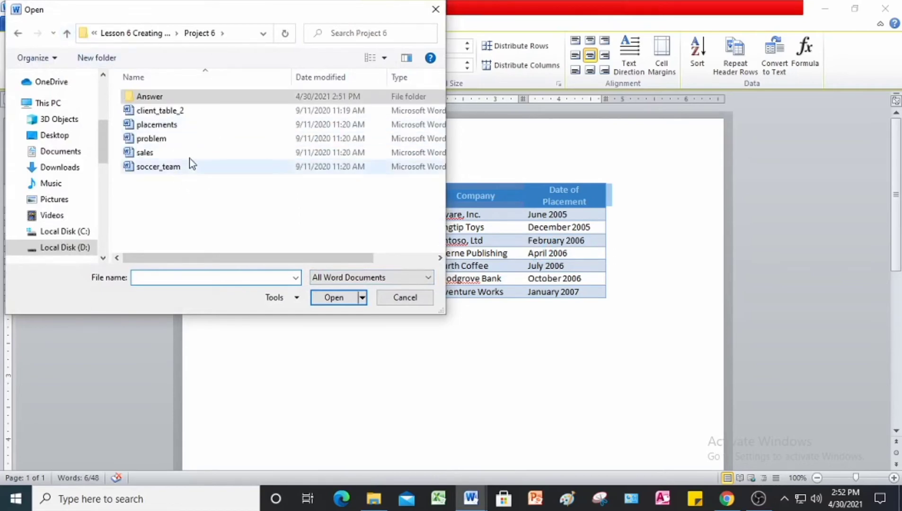
pyautogui.click(158, 156)
pyautogui.click(330, 298)
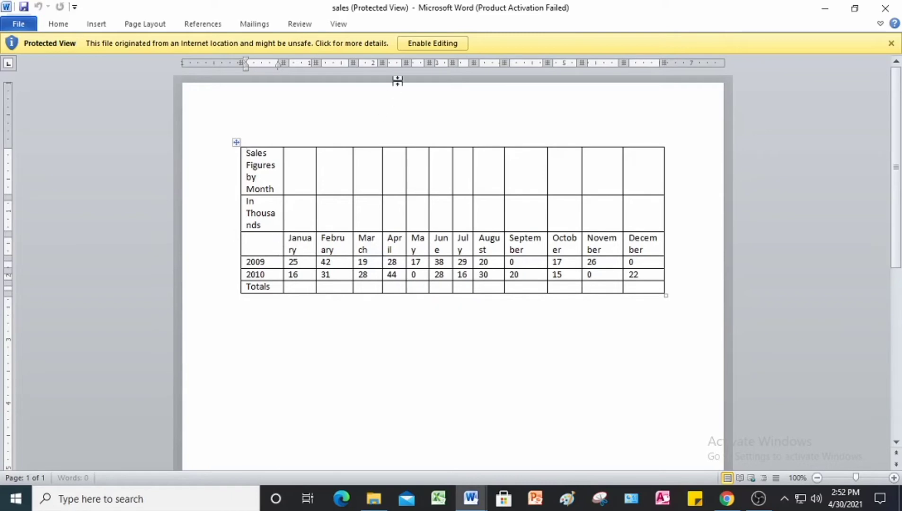
pyautogui.click(420, 48)
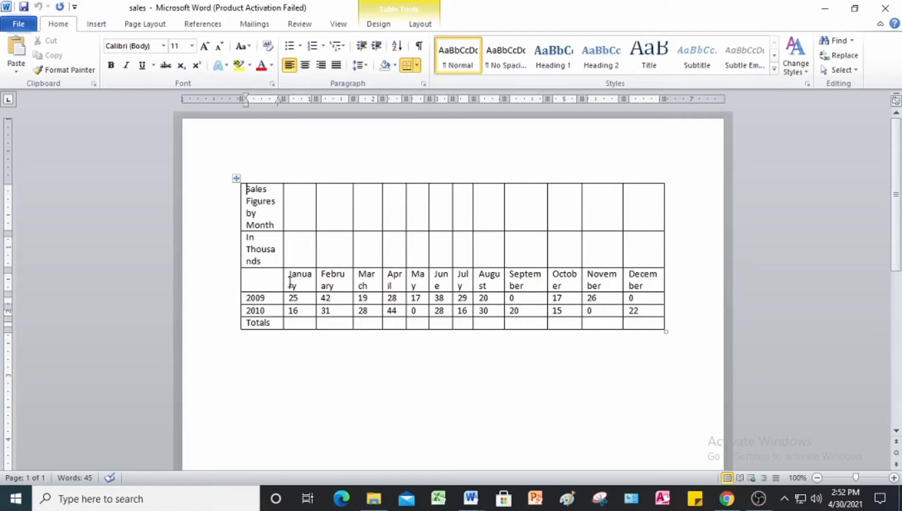
# Change the text direction of the January to December headings so they read from the bottom of the cells to the top.
pyautogui.moveTo(290, 284); pyautogui.dragTo(638, 287)
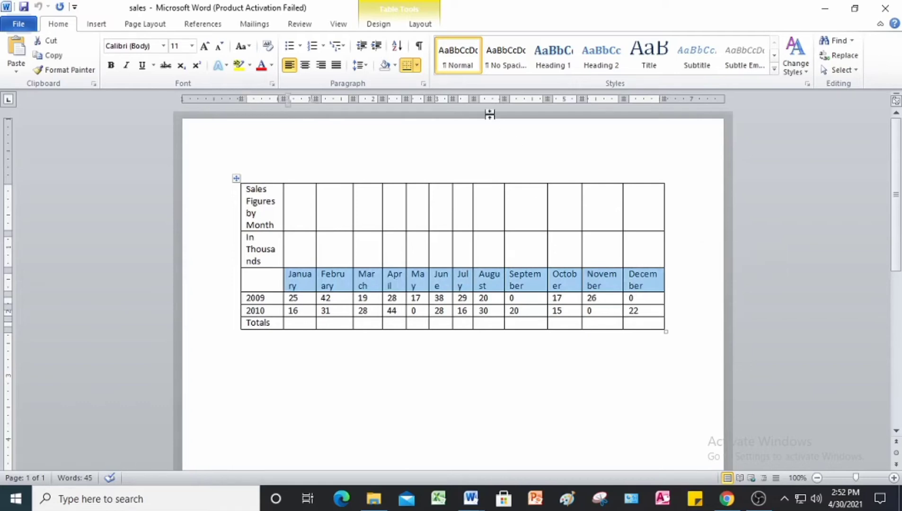
pyautogui.click(428, 24)
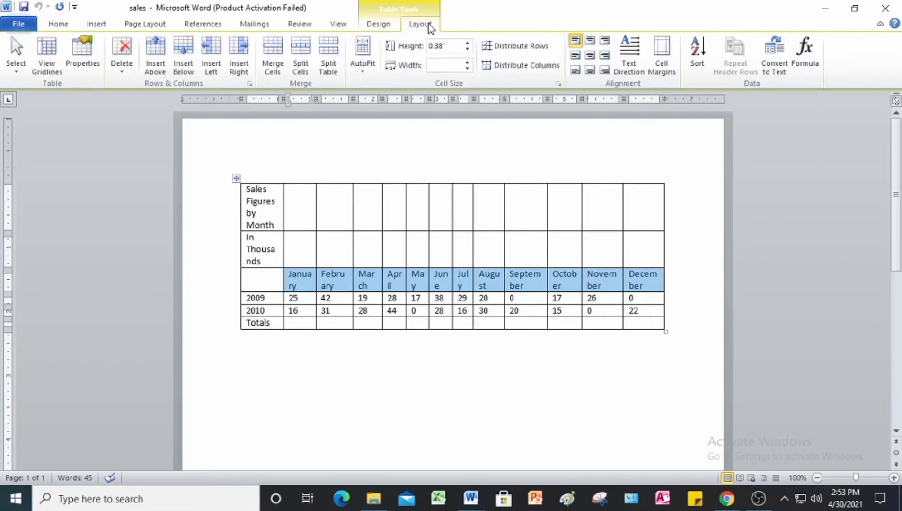
pyautogui.click(632, 68)
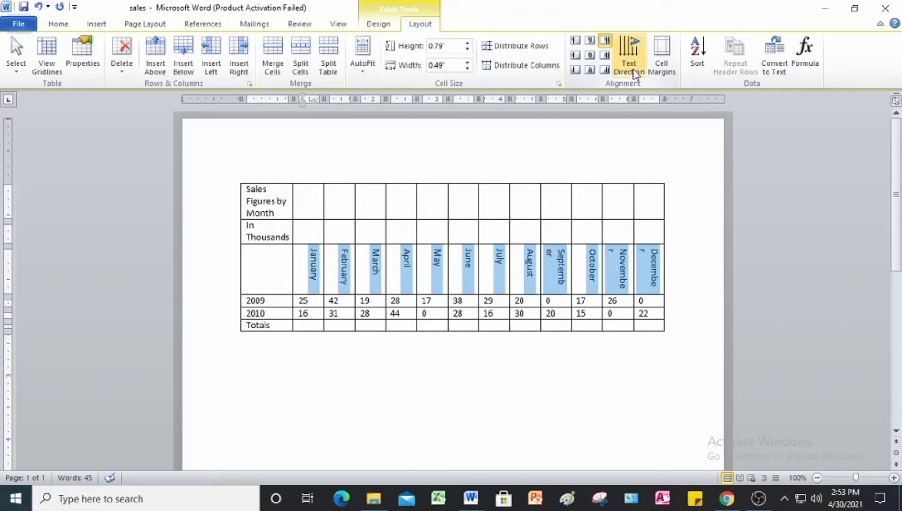
pyautogui.click(634, 74)
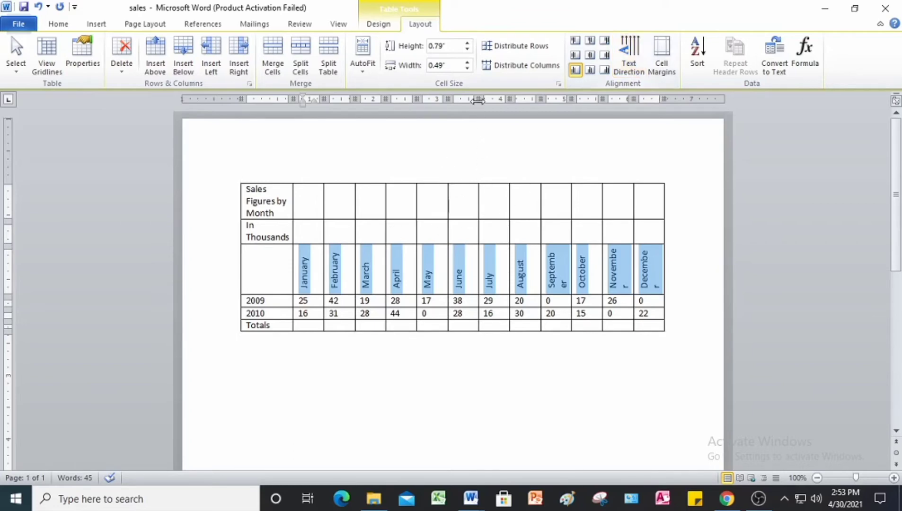
# Set the height of the month heading row to 0.9 inches and apply AutoFit Contents.
pyautogui.click(469, 43)
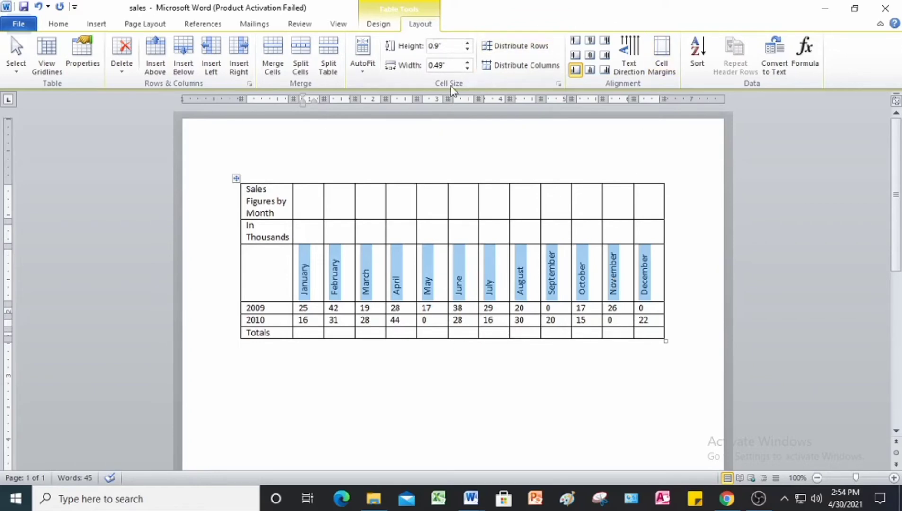
pyautogui.click(362, 76)
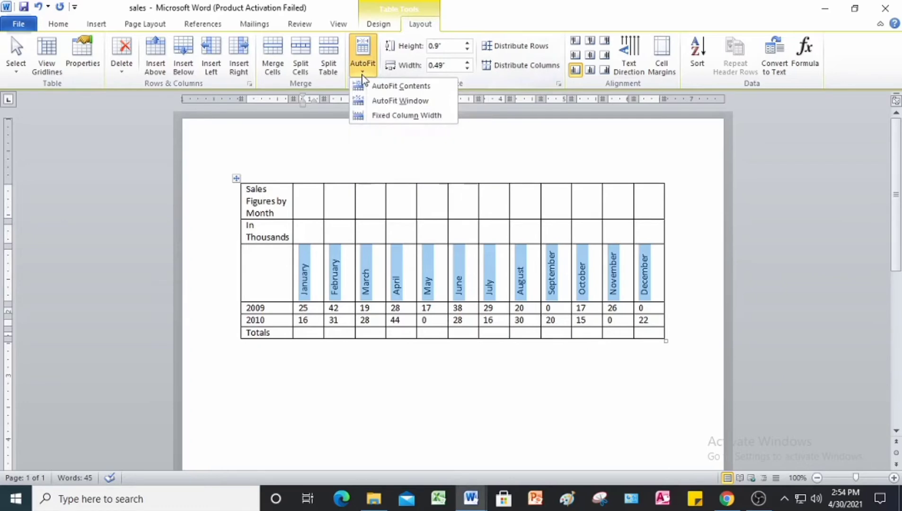
pyautogui.click(393, 88)
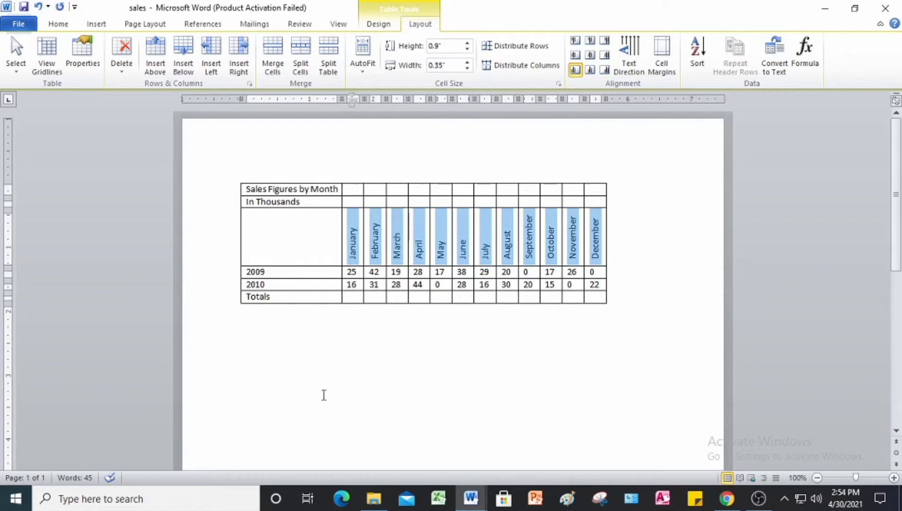
# Delete the Totals row at the end of the sales table.
pyautogui.click(274, 297)
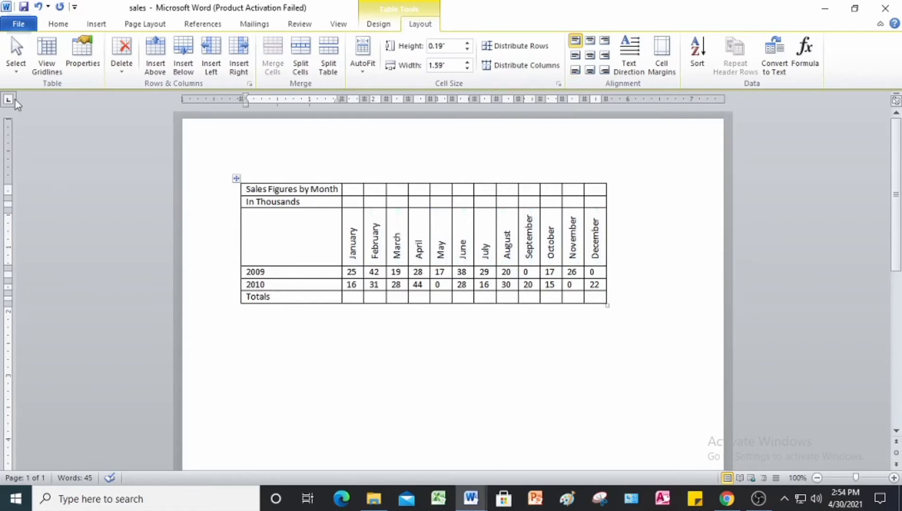
pyautogui.click(17, 69)
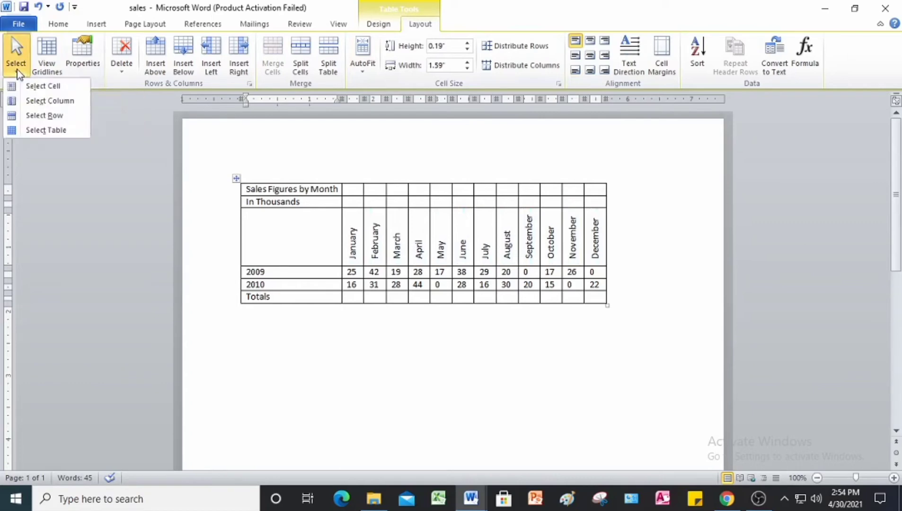
pyautogui.click(36, 115)
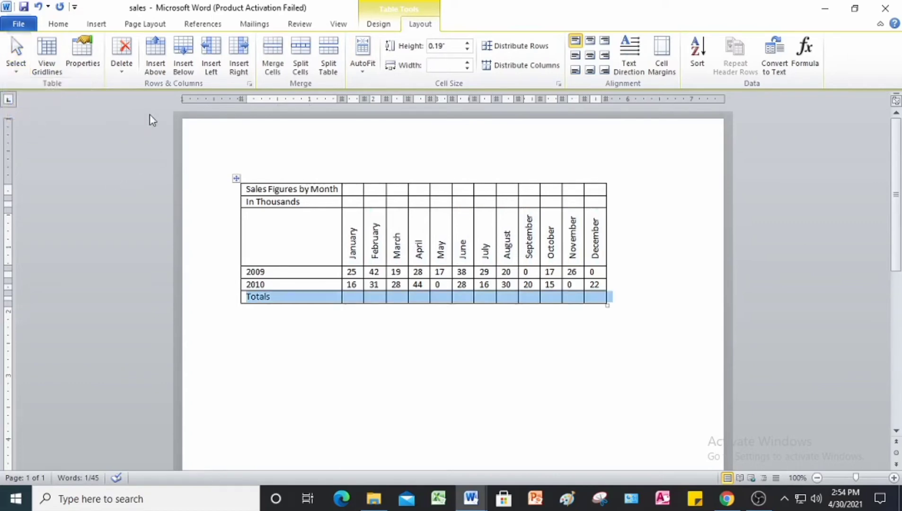
pyautogui.click(122, 72)
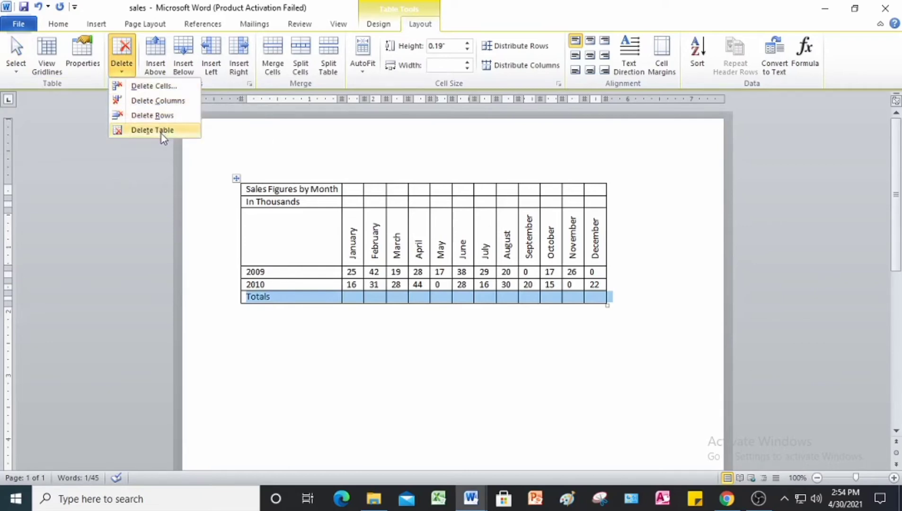
pyautogui.click(159, 117)
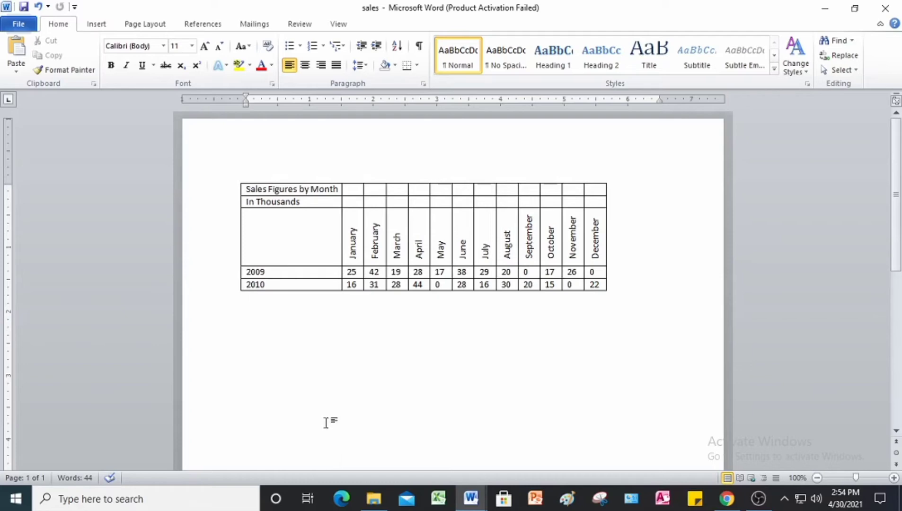
# Turn on Banded Columns and turn off Banded Rows in the sales table's style options.
pyautogui.click(274, 226)
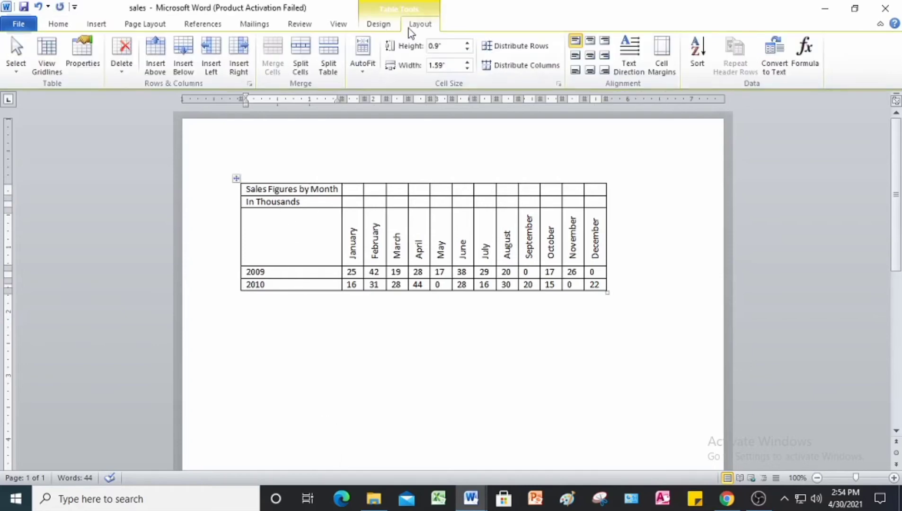
pyautogui.click(379, 25)
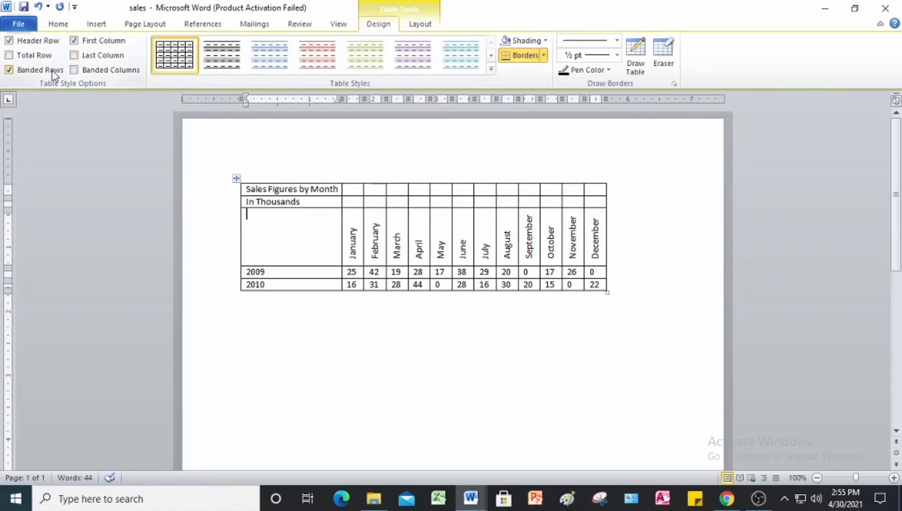
pyautogui.click(74, 70)
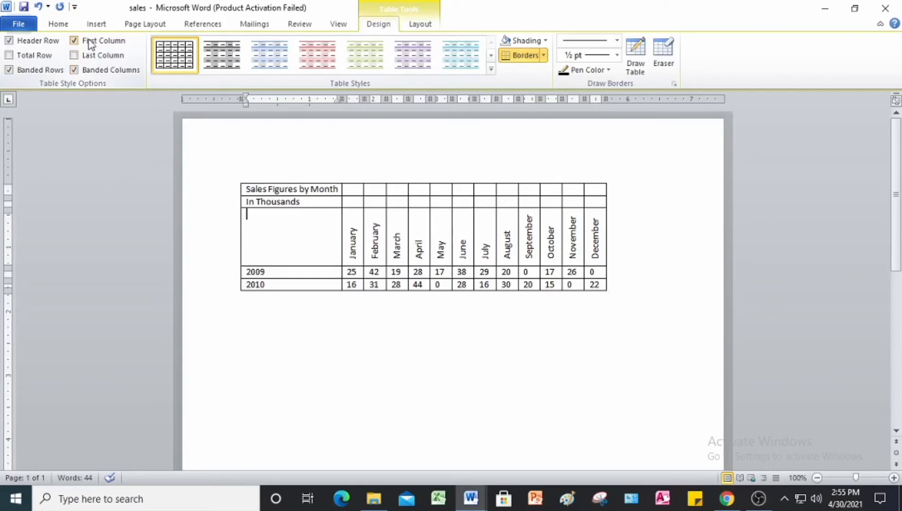
pyautogui.click(16, 71)
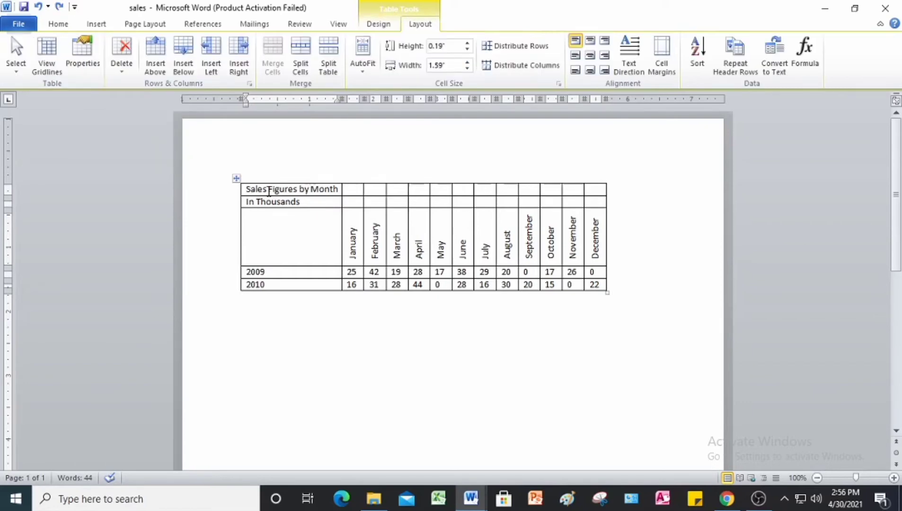
# Merge all cells in the first row and center the Sales Figures by Month heading.
pyautogui.click(16, 55)
pyautogui.click(45, 116)
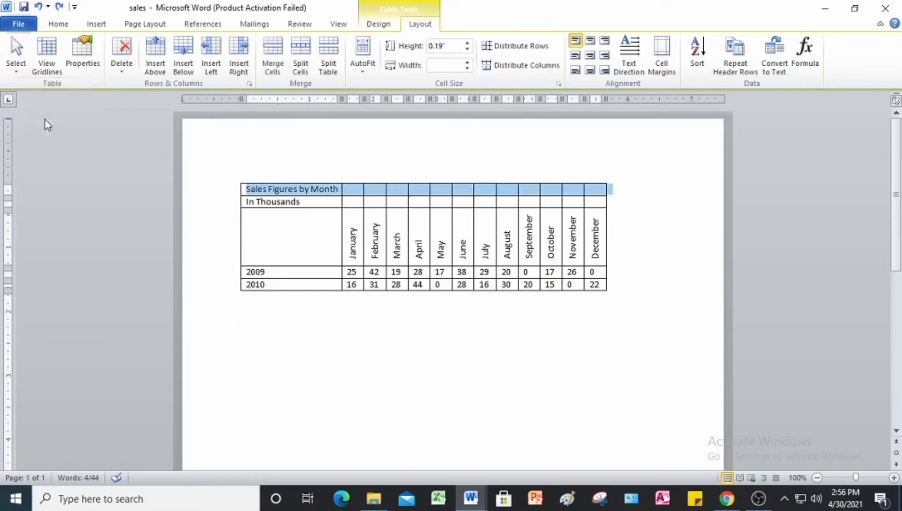
pyautogui.click(272, 64)
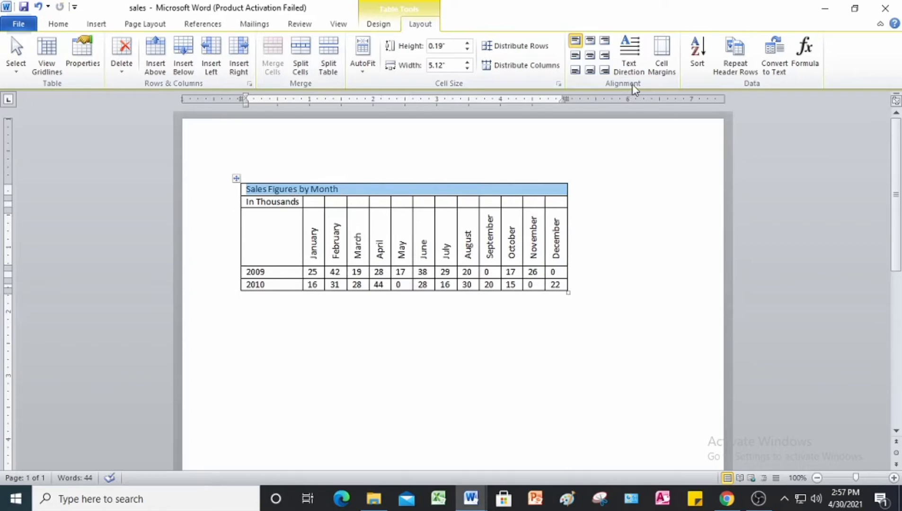
pyautogui.click(591, 57)
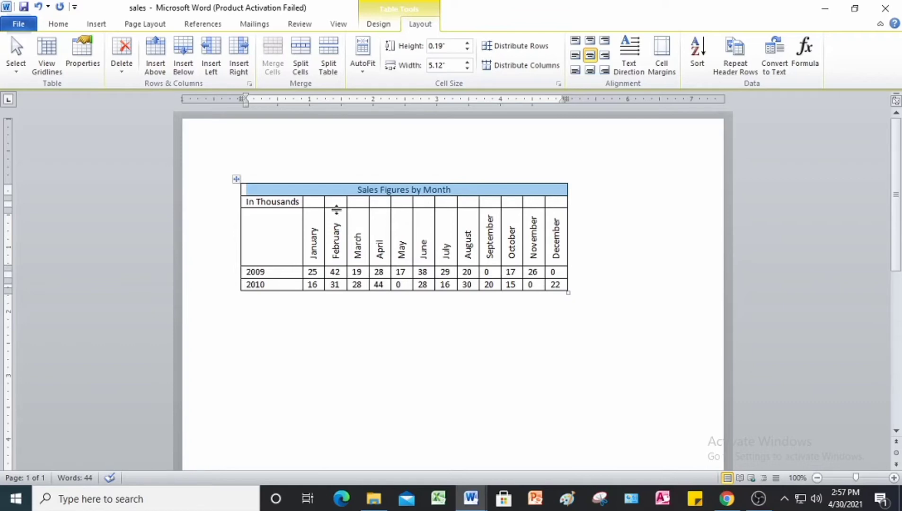
# Center the In Thousands subheading and merge all cells in the second row.
pyautogui.click(248, 203)
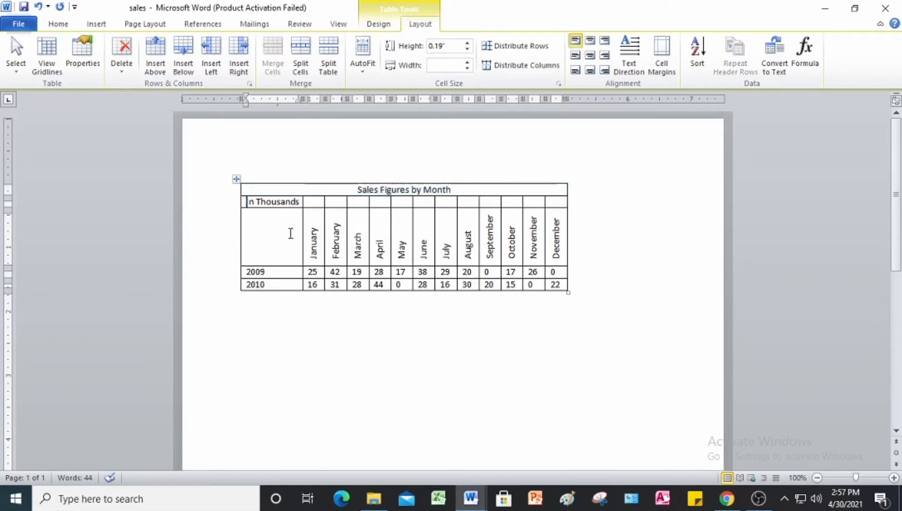
pyautogui.click(17, 71)
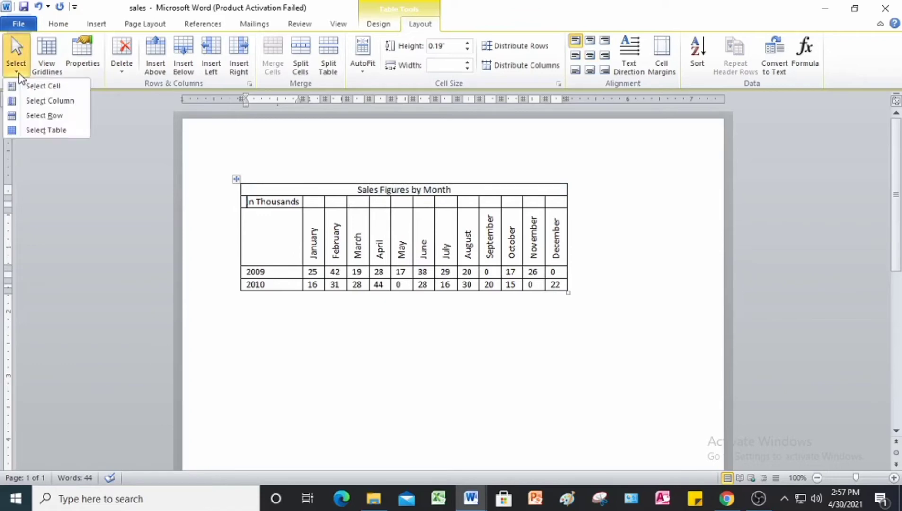
pyautogui.click(43, 117)
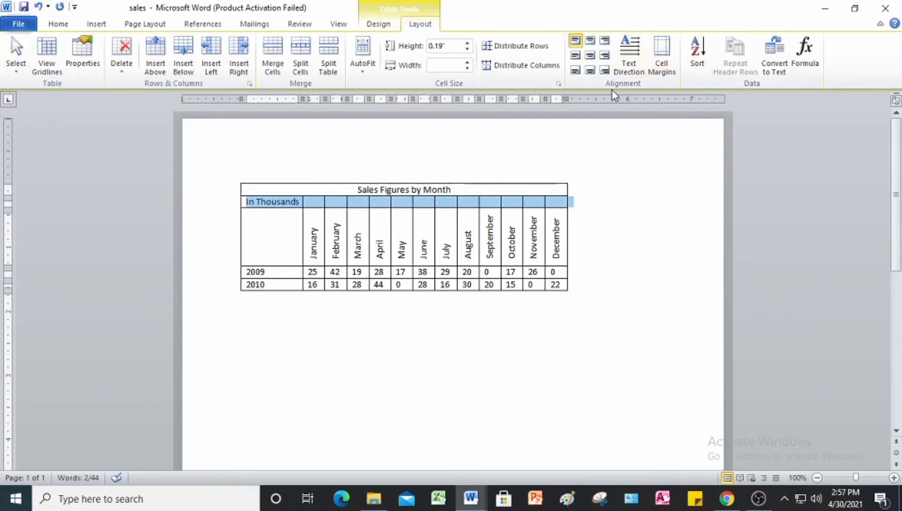
pyautogui.click(590, 54)
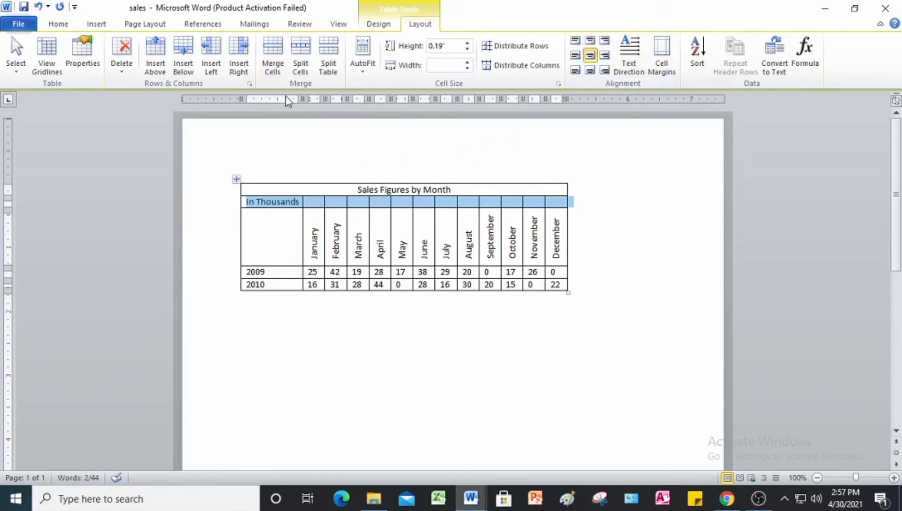
pyautogui.click(273, 69)
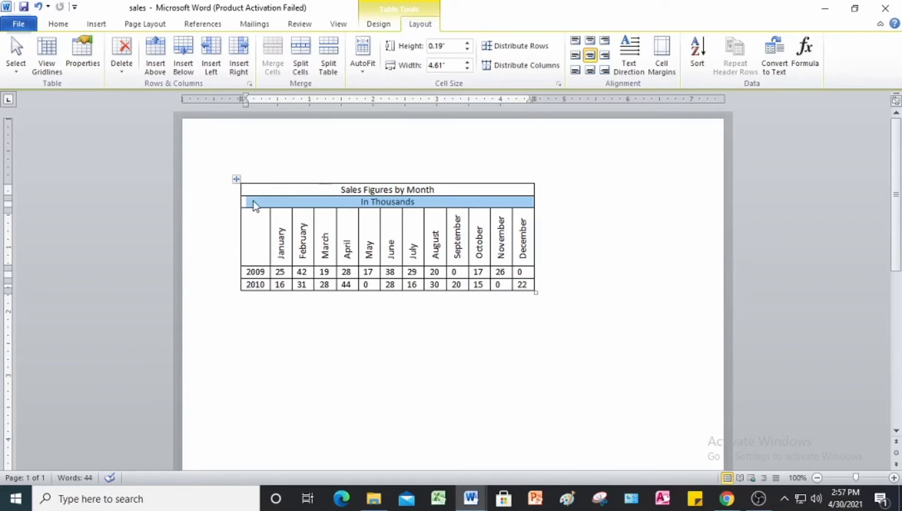
# Apply the Medium Shading 2 - Accent 2 table style to the whole sales table.
pyautogui.click(236, 179)
pyautogui.click(384, 25)
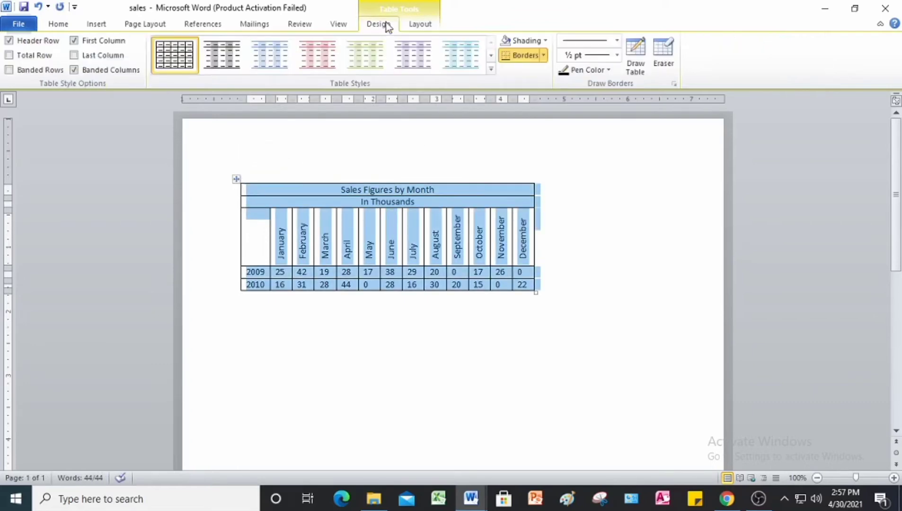
pyautogui.click(490, 69)
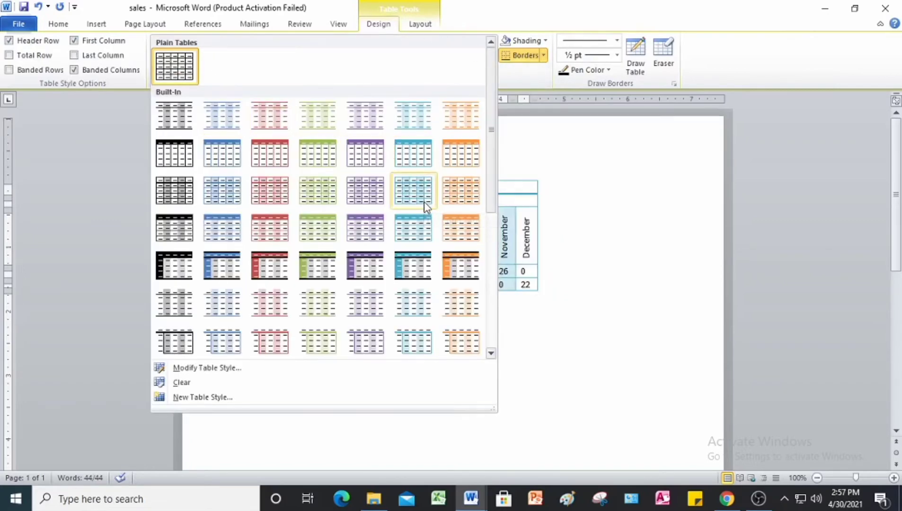
pyautogui.click(263, 261)
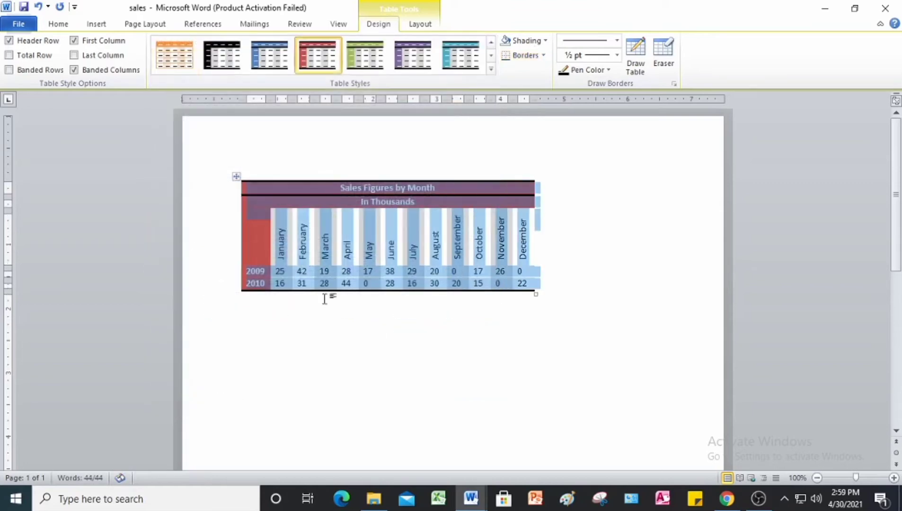
pyautogui.click(432, 378)
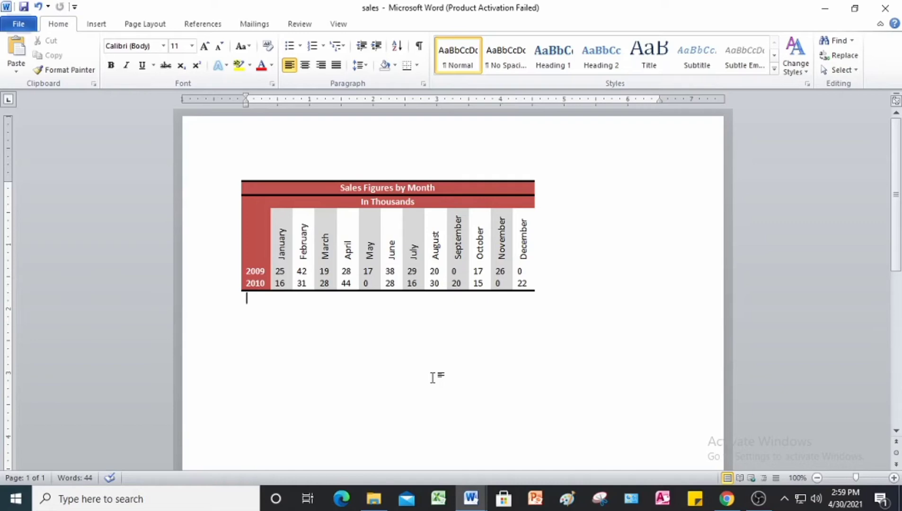
# Center the whole sales table horizontally on the page through its table properties.
pyautogui.click(236, 175)
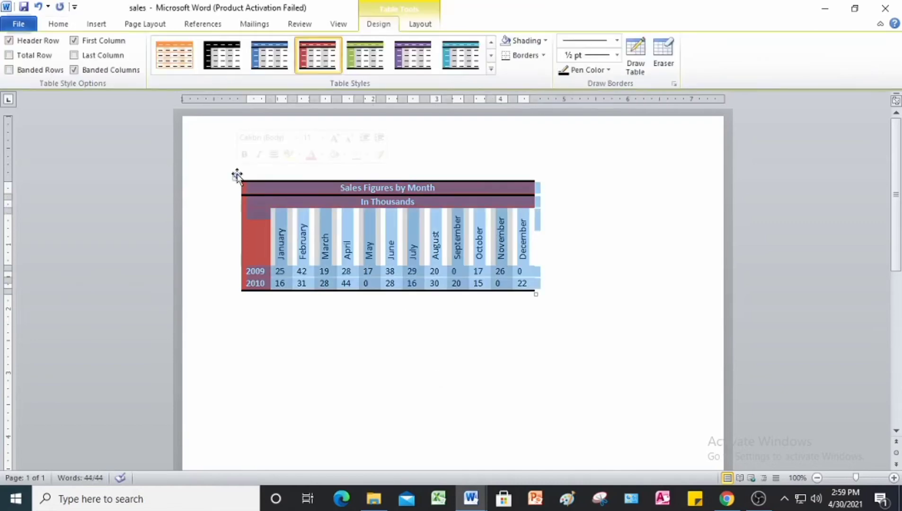
pyautogui.click(417, 25)
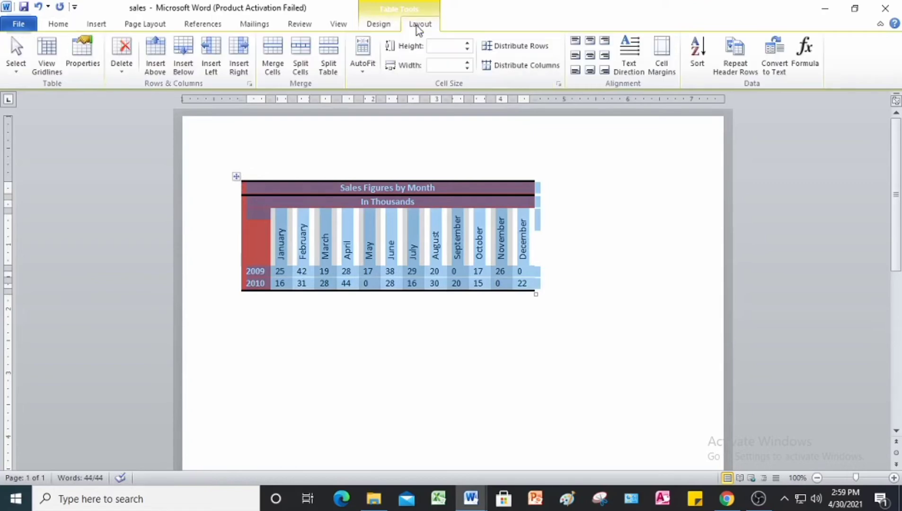
pyautogui.click(77, 59)
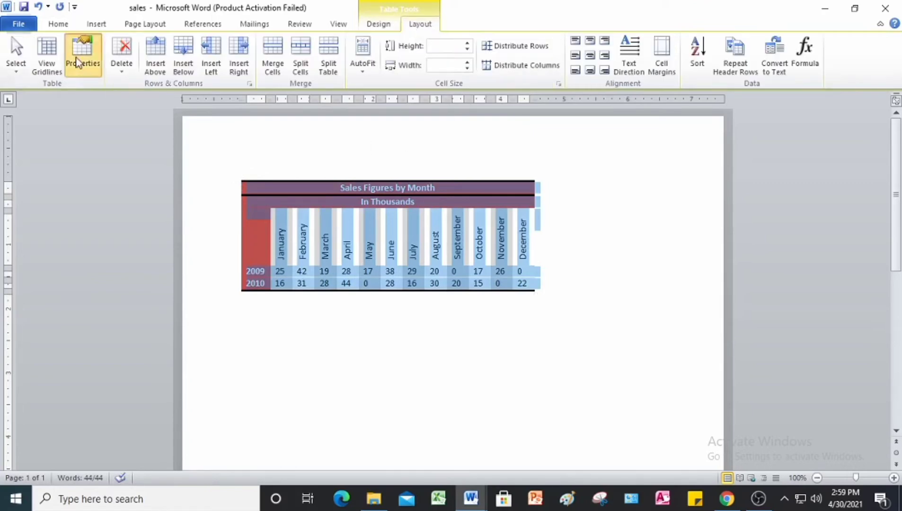
pyautogui.click(390, 203)
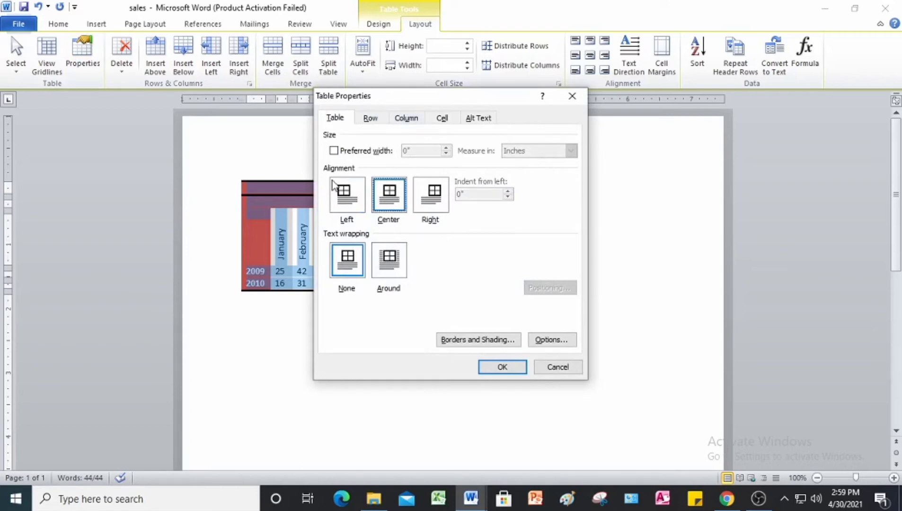
pyautogui.click(492, 366)
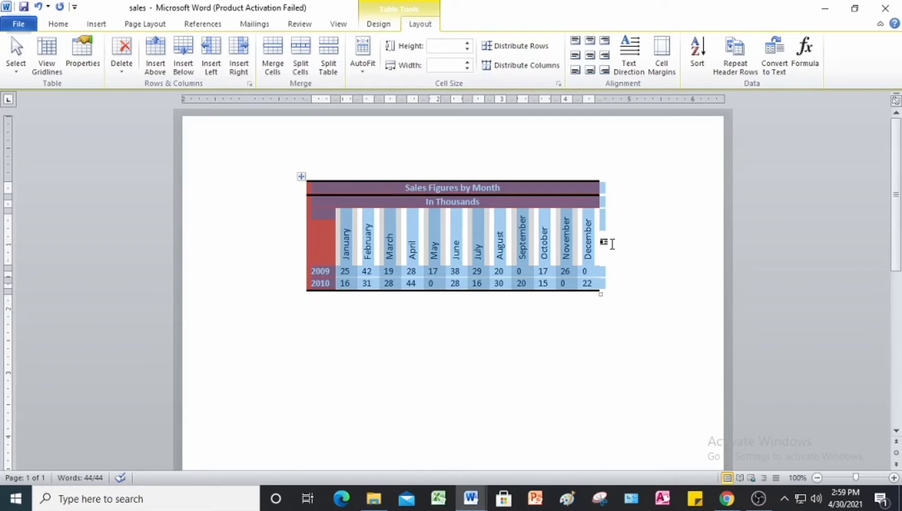
# Save the document as sales_table in the Answer folder and close it.
pyautogui.click(24, 26)
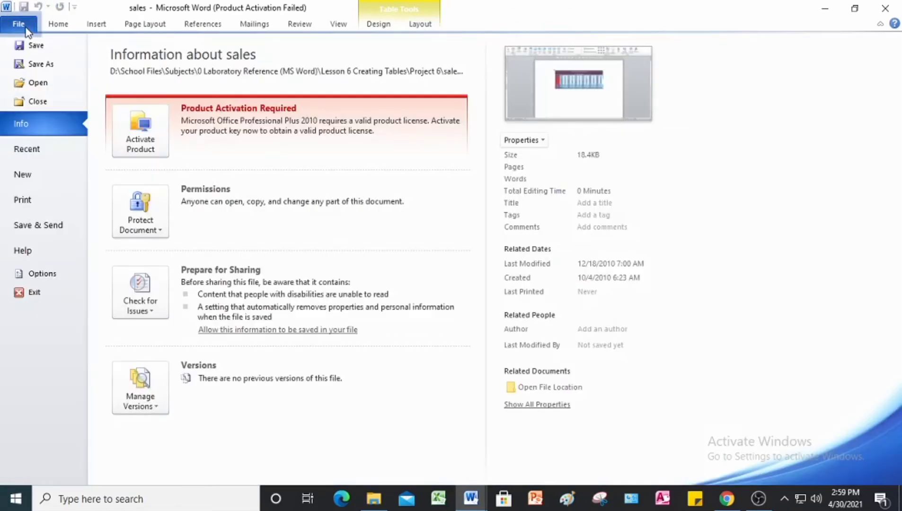
pyautogui.click(34, 66)
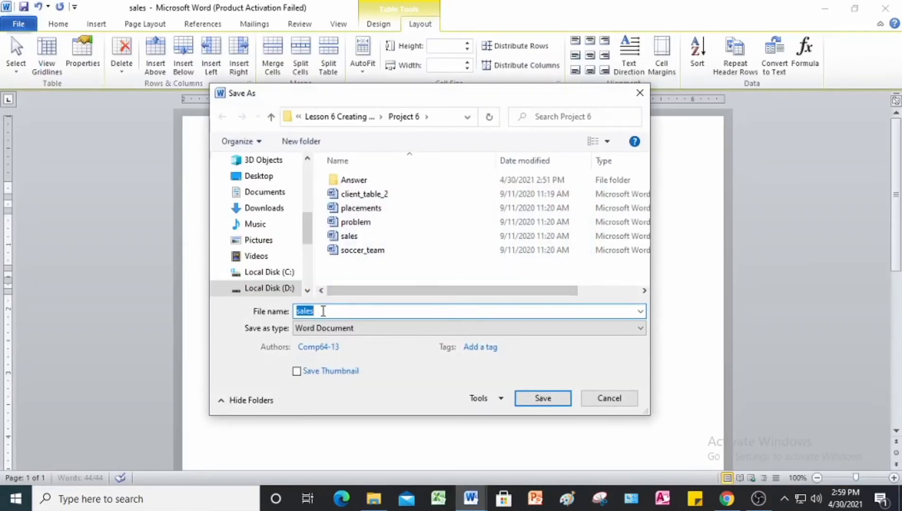
pyautogui.click(324, 310)
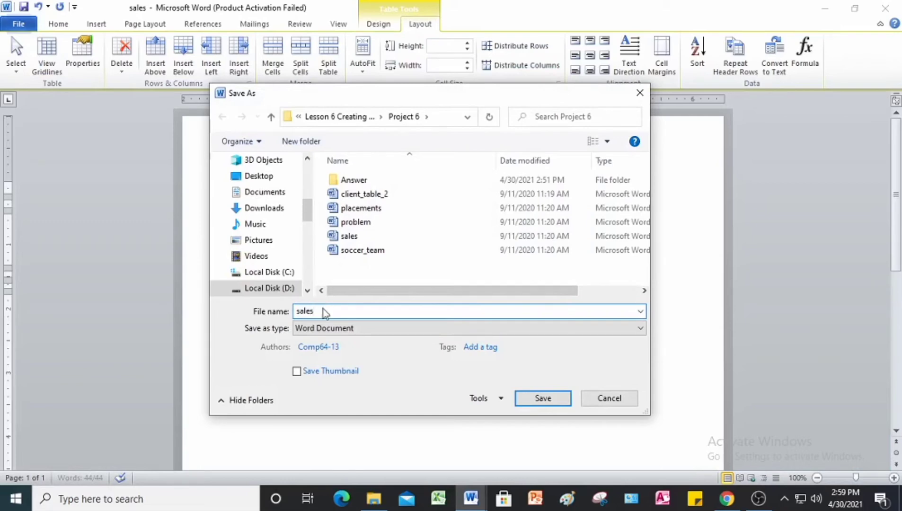
pyautogui.write('_table')
pyautogui.doubleClick(354, 181)
pyautogui.click(546, 400)
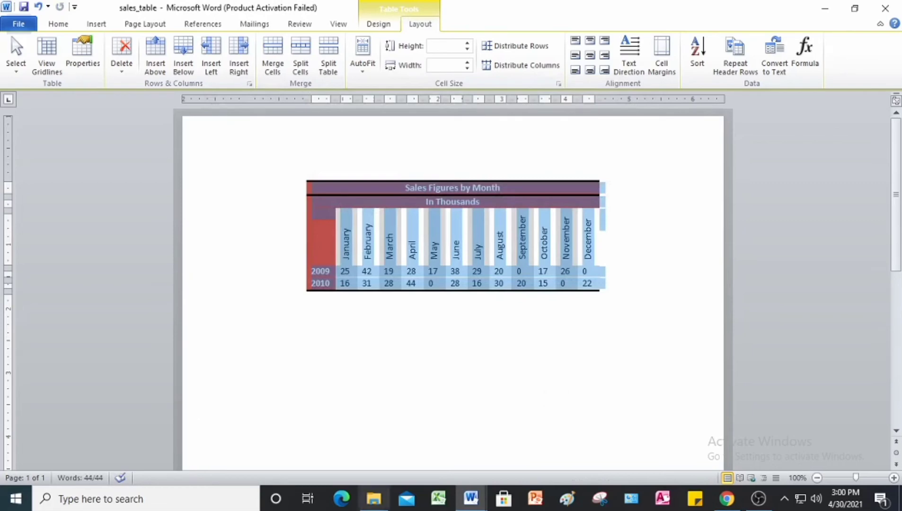
pyautogui.click(885, 9)
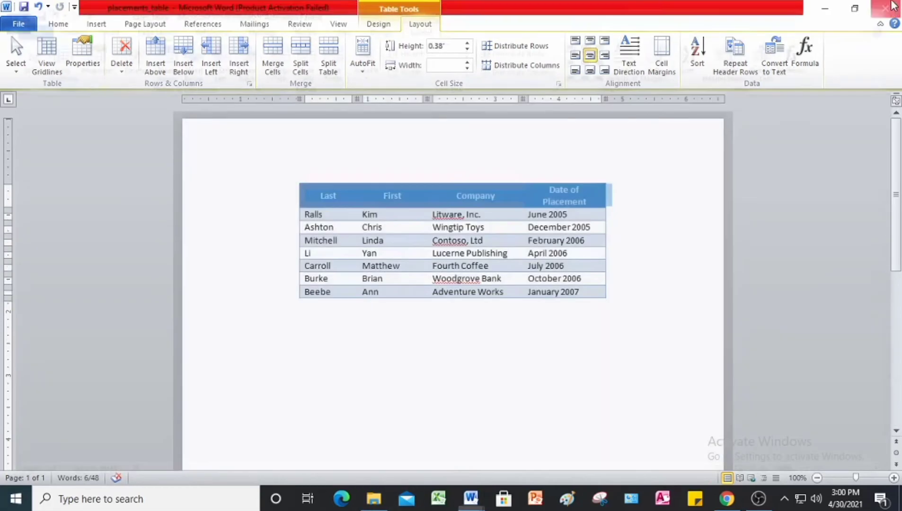
# Check the Project 6-4 instructions in the PDF, and open client_table_2 from the Project 6 folder in Word for editing.
pyautogui.hotkey('alt', 'Tab')
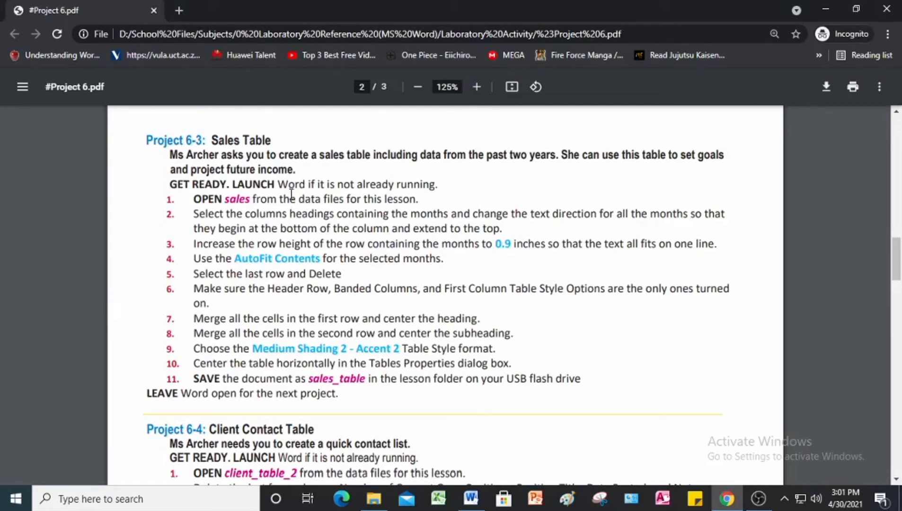
pyautogui.scroll(-6, 320, 269)
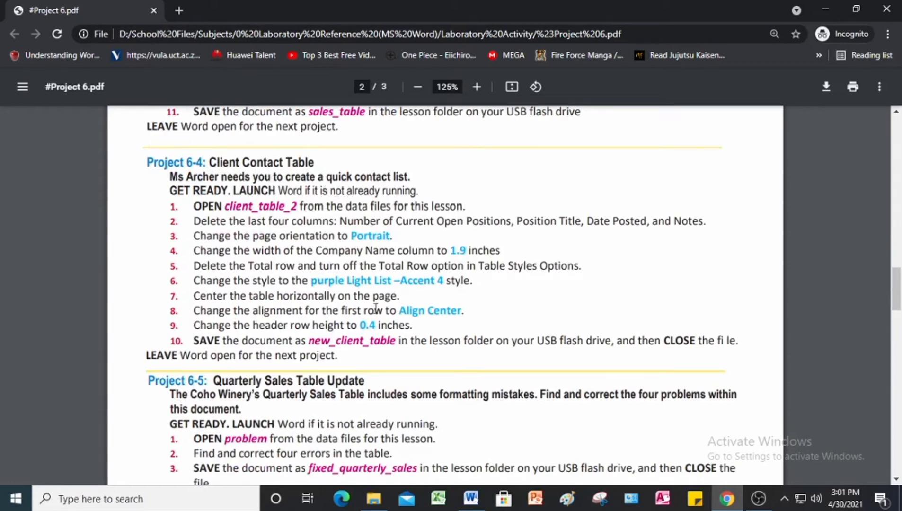
pyautogui.click(470, 498)
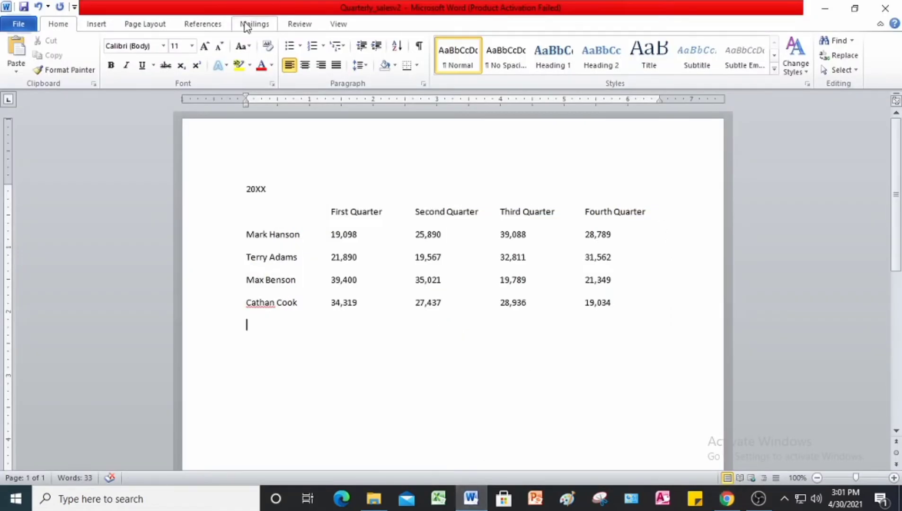
pyautogui.click(17, 27)
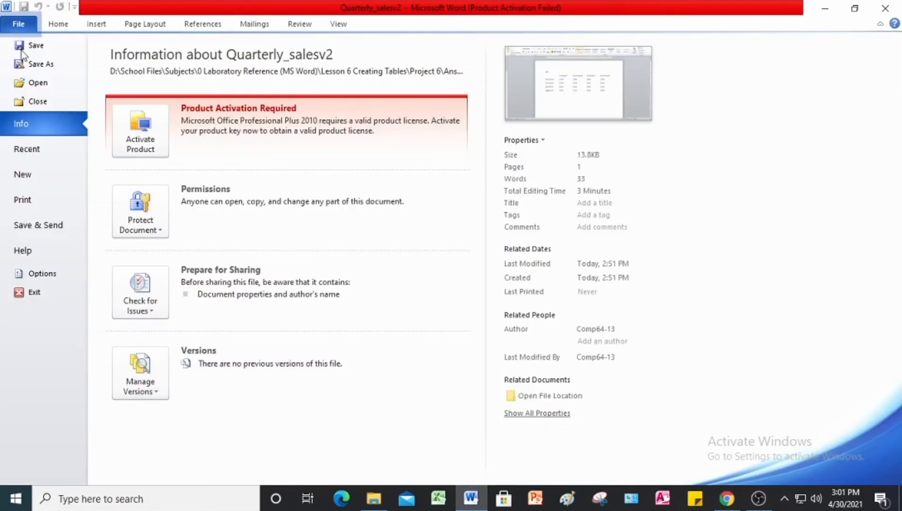
pyautogui.click(47, 86)
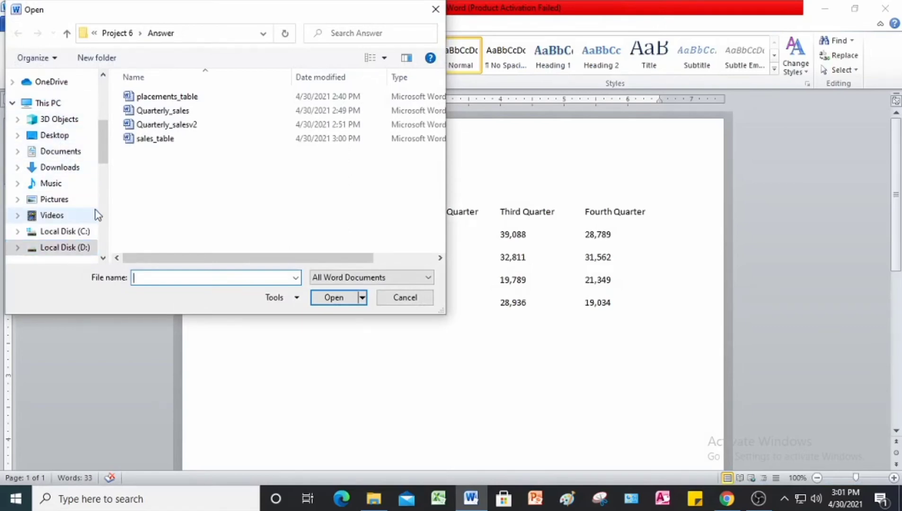
pyautogui.click(67, 34)
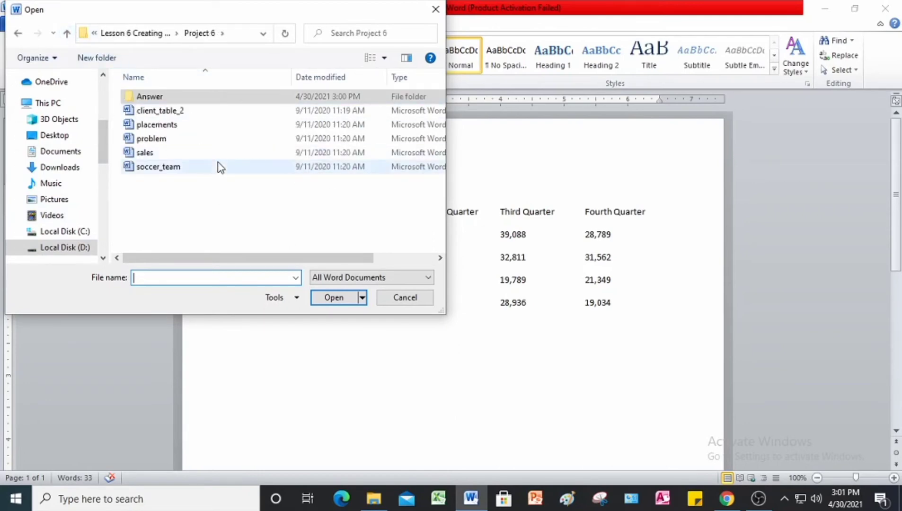
pyautogui.click(161, 110)
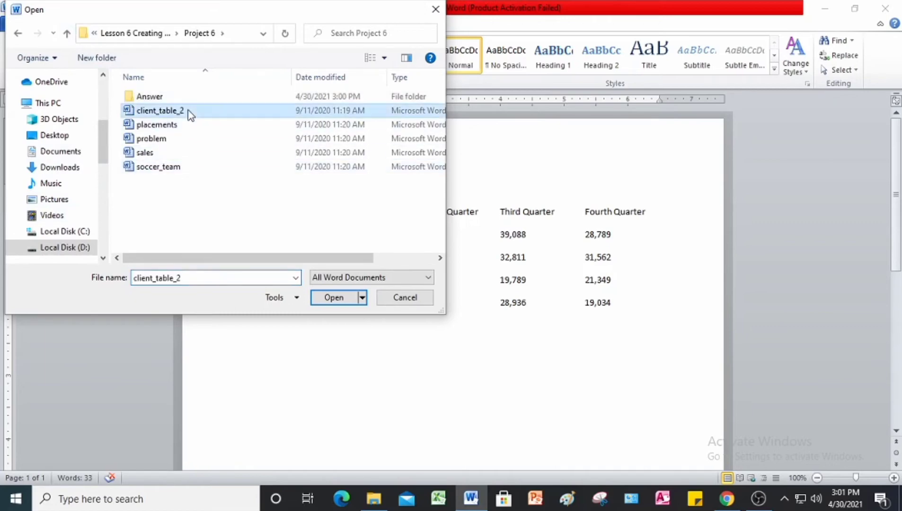
pyautogui.click(331, 300)
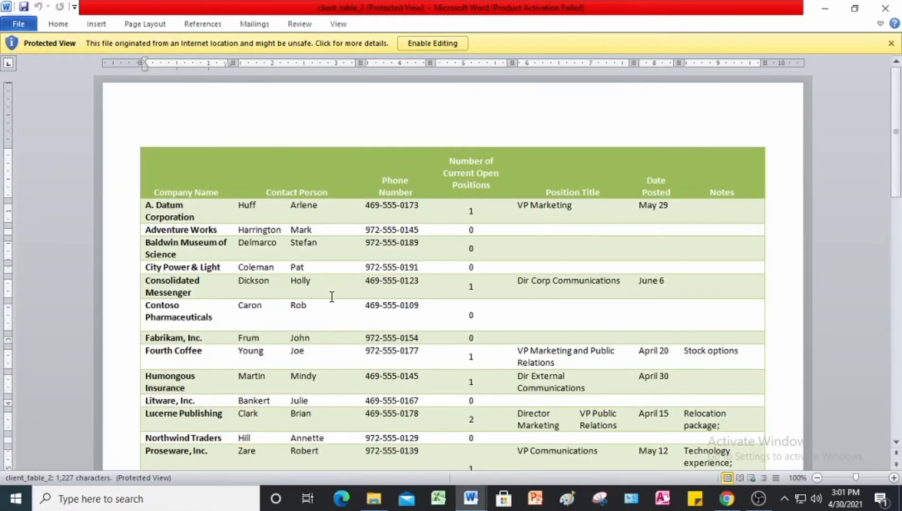
pyautogui.click(432, 45)
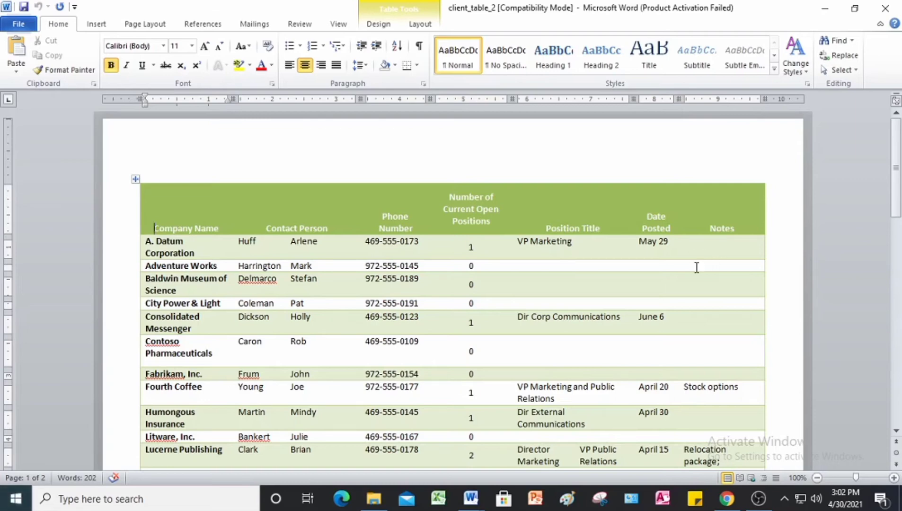
# Delete the Notes column from the client table.
pyautogui.click(472, 219)
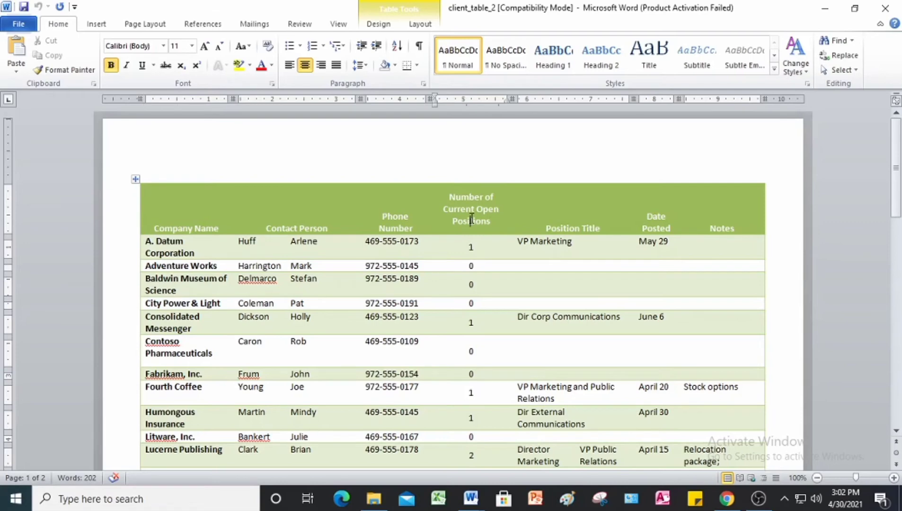
pyautogui.click(569, 230)
pyautogui.click(657, 228)
pyautogui.click(727, 224)
pyautogui.click(419, 25)
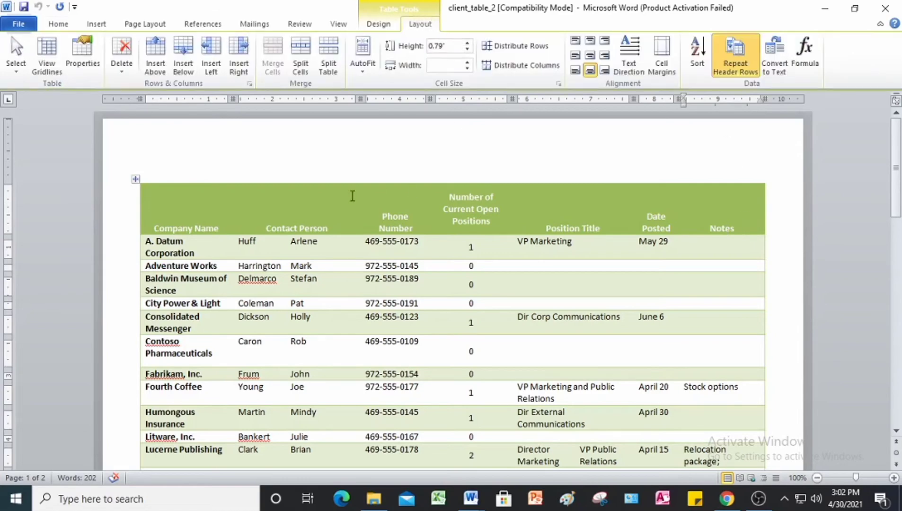
pyautogui.click(16, 73)
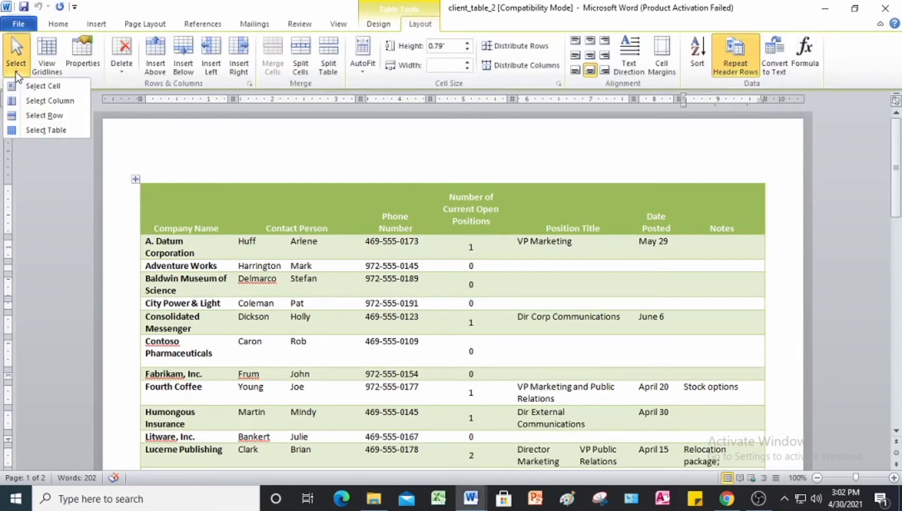
pyautogui.click(37, 103)
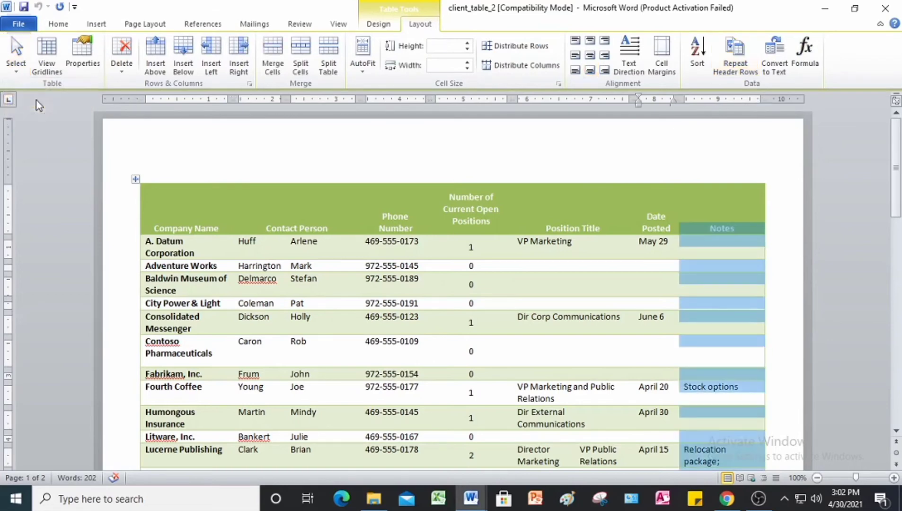
pyautogui.scroll(-2, 720, 338)
pyautogui.scroll(2, 718, 338)
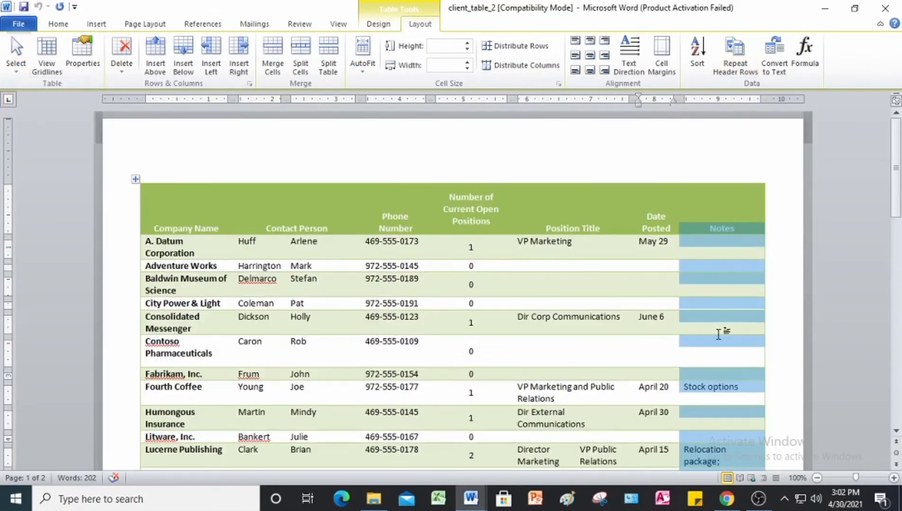
pyautogui.click(123, 71)
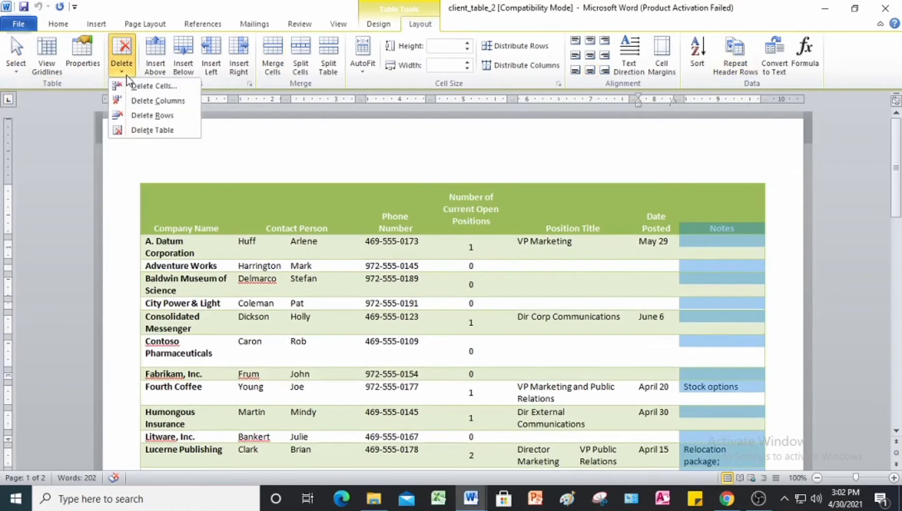
pyautogui.click(159, 101)
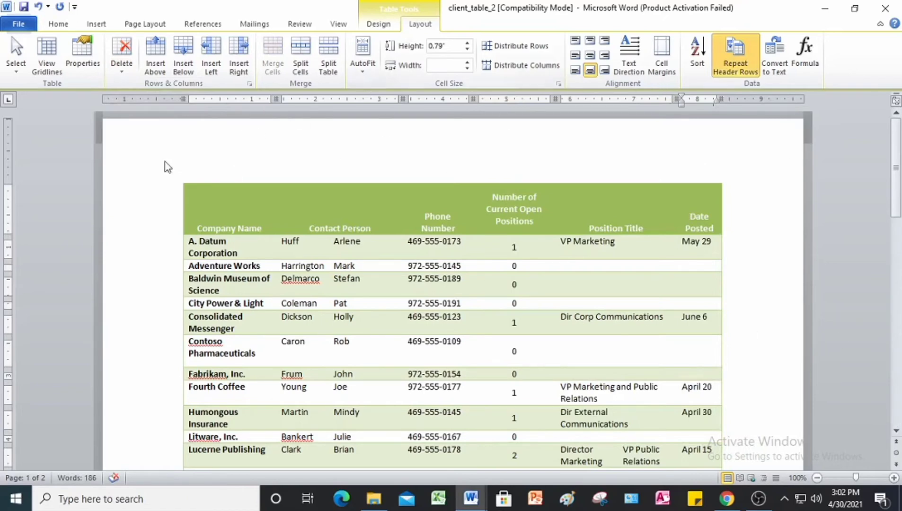
# Delete the Date Posted column from the client table.
pyautogui.click(17, 72)
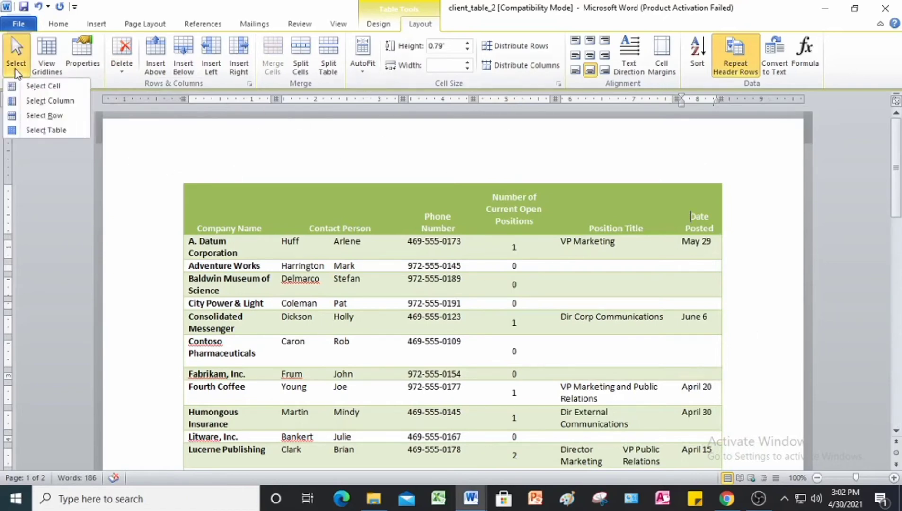
pyautogui.click(40, 100)
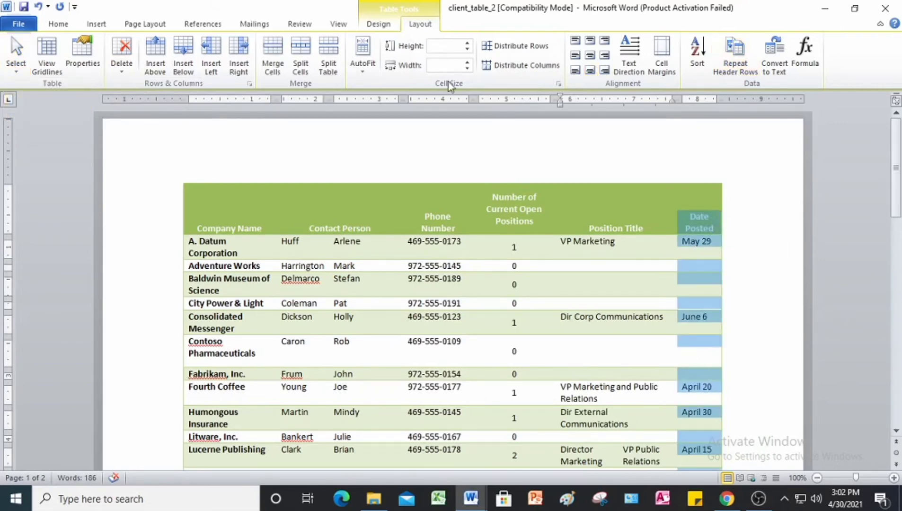
pyautogui.click(120, 73)
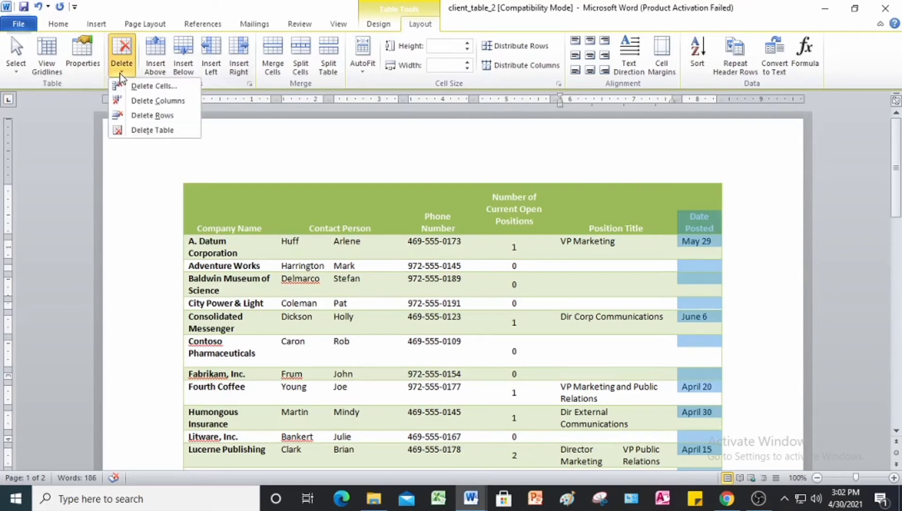
pyautogui.click(162, 101)
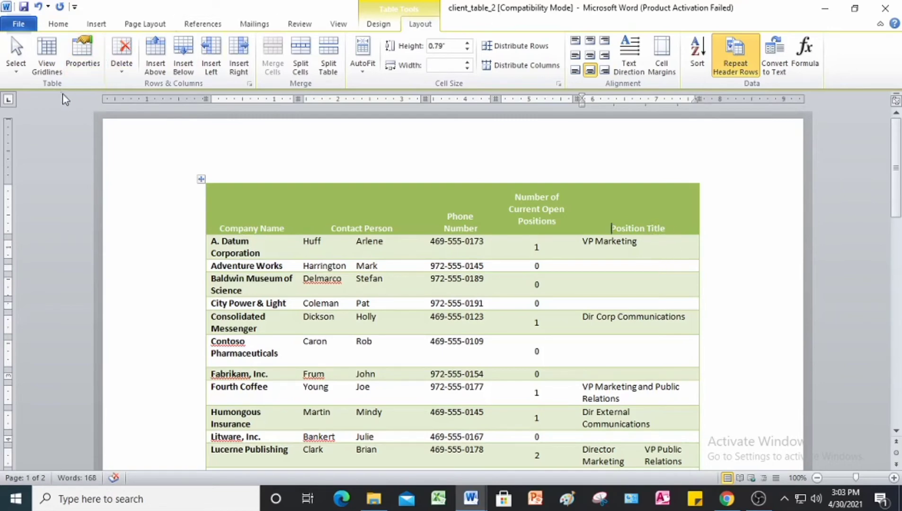
# Delete the Position Title and Number of Current Open Positions columns from the client table.
pyautogui.click(16, 71)
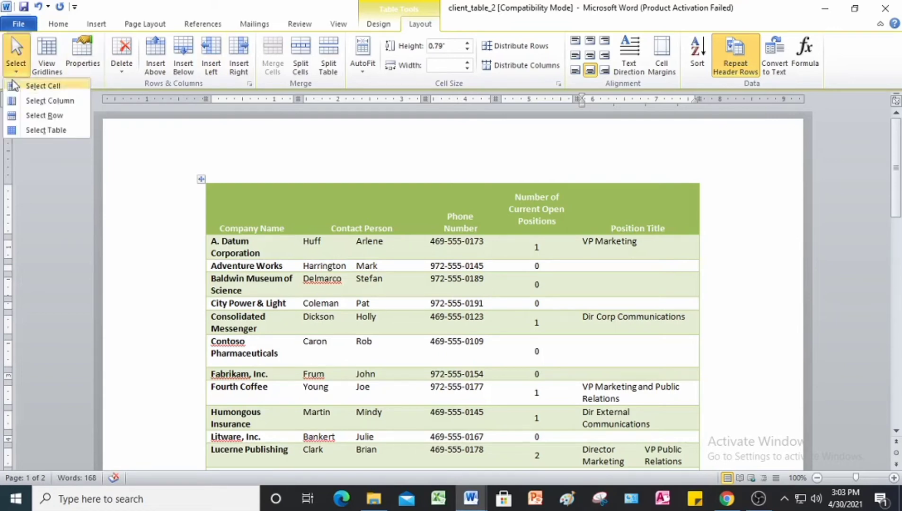
pyautogui.click(47, 101)
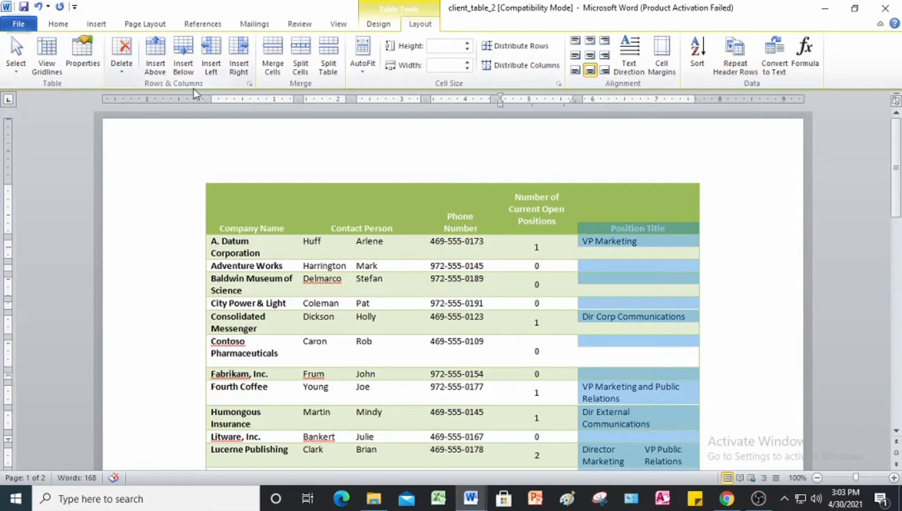
pyautogui.click(124, 74)
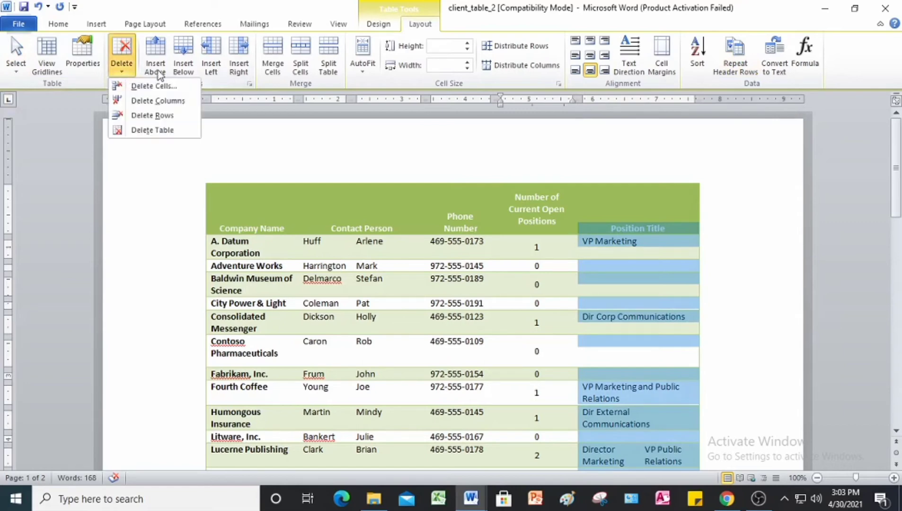
pyautogui.click(175, 102)
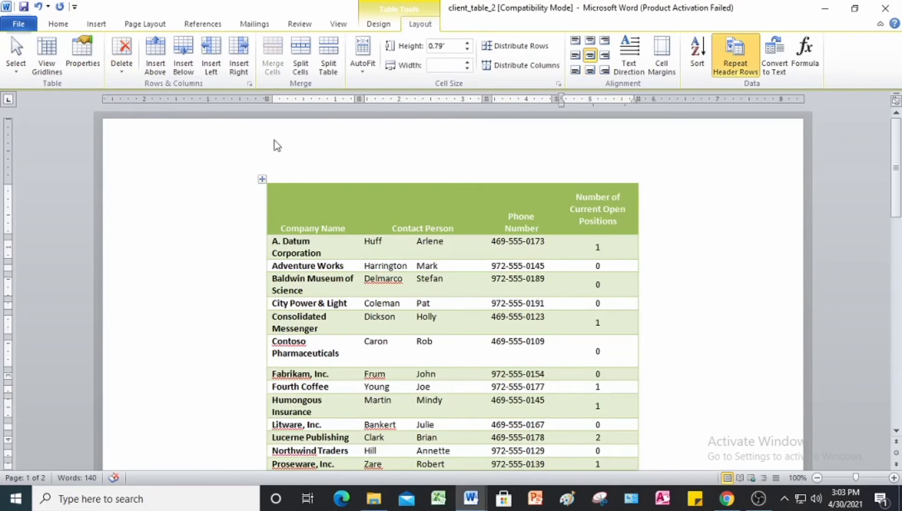
pyautogui.click(114, 69)
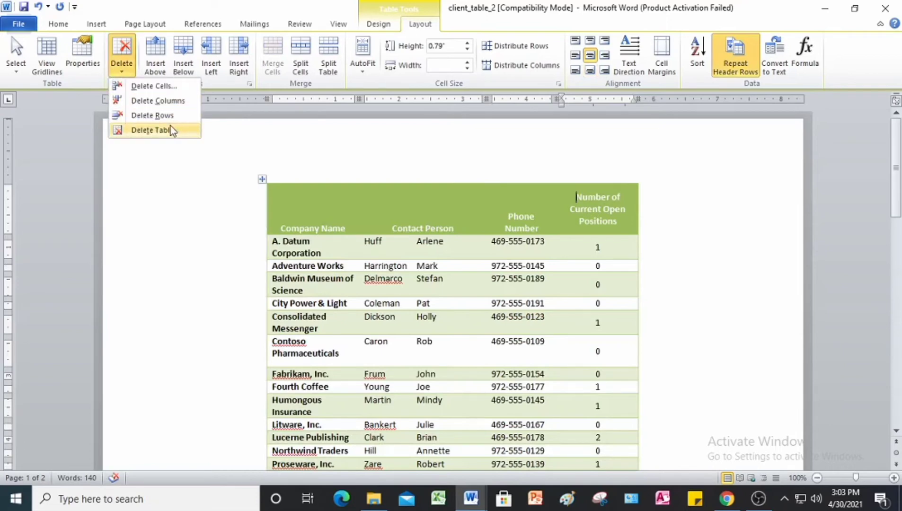
pyautogui.click(158, 100)
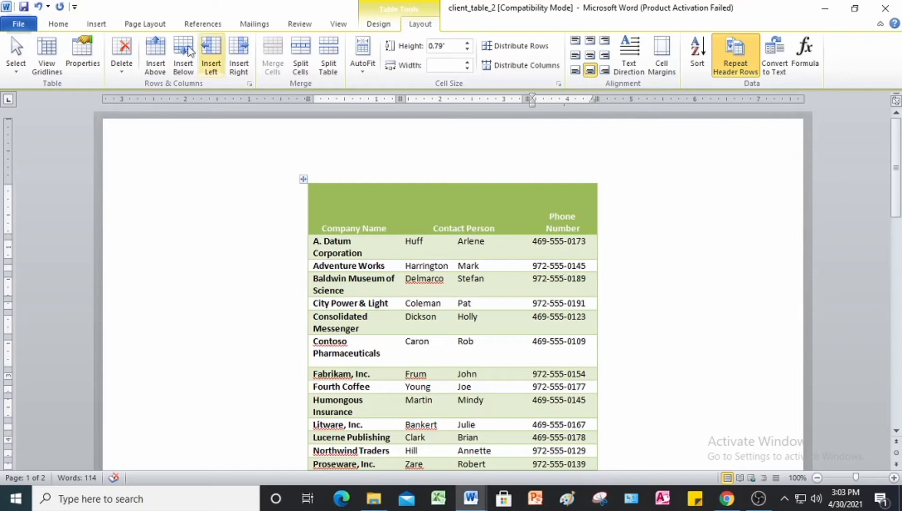
# Change the page orientation of the document to Portrait.
pyautogui.click(157, 29)
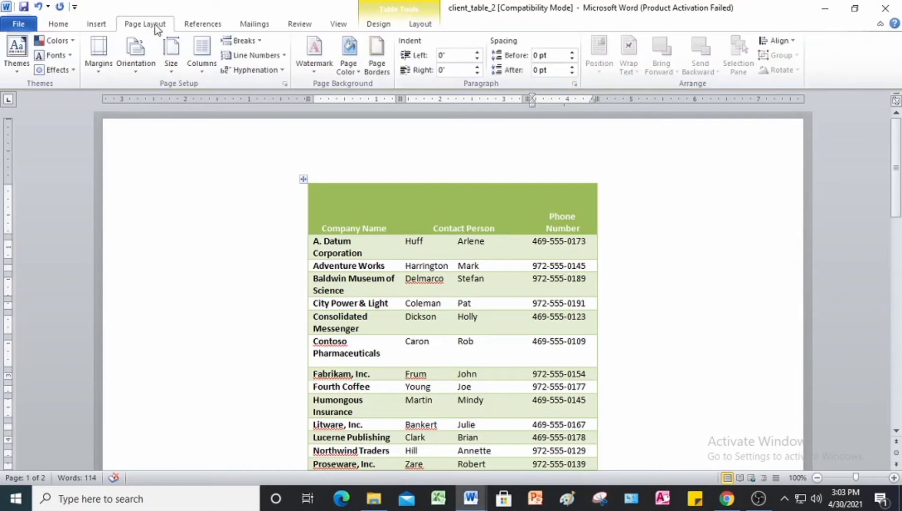
pyautogui.click(148, 70)
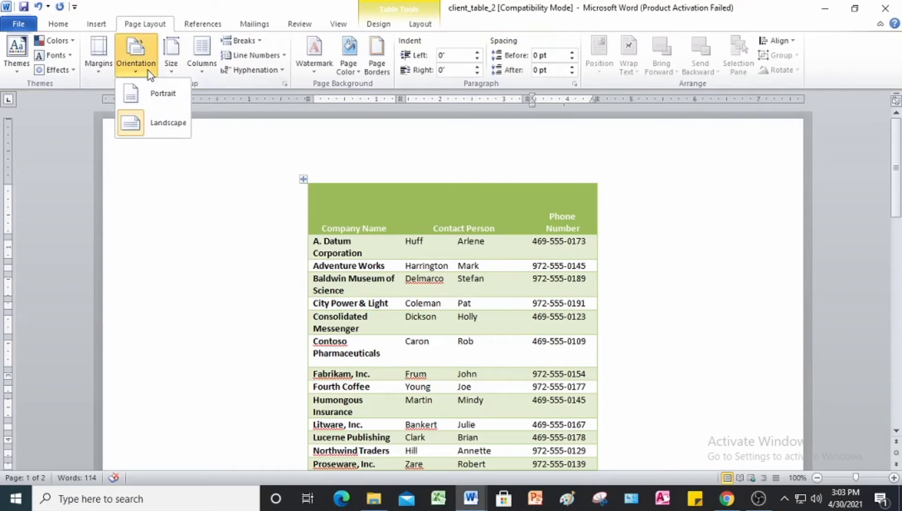
pyautogui.click(148, 95)
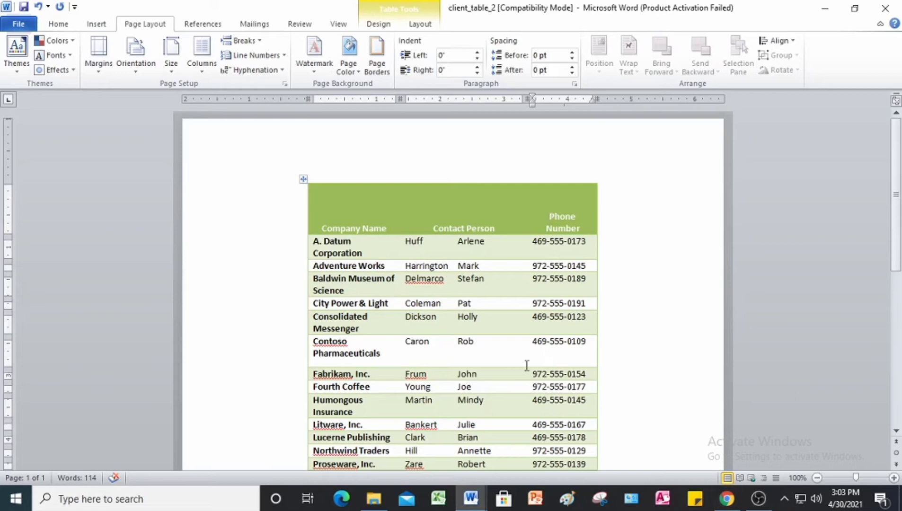
# Set the width of the whole Company Name column to 1.9 inches.
pyautogui.click(341, 229)
pyautogui.click(384, 23)
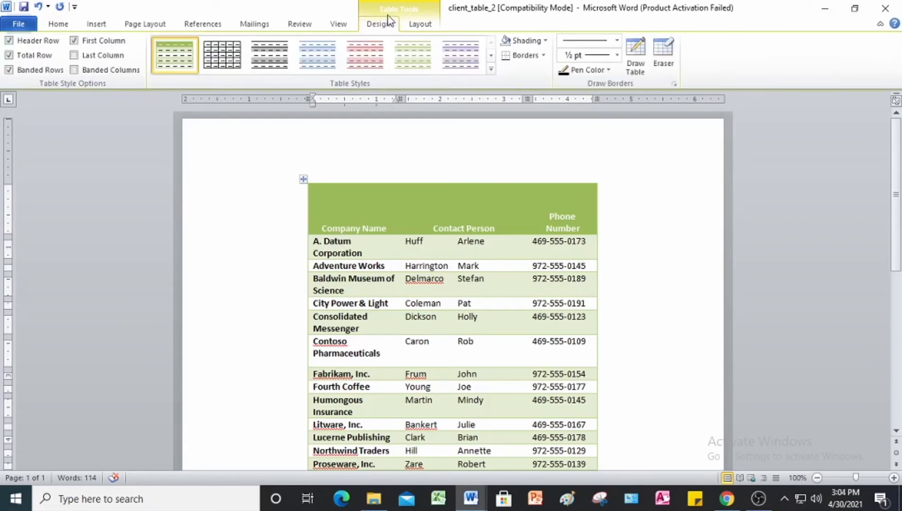
pyautogui.click(419, 24)
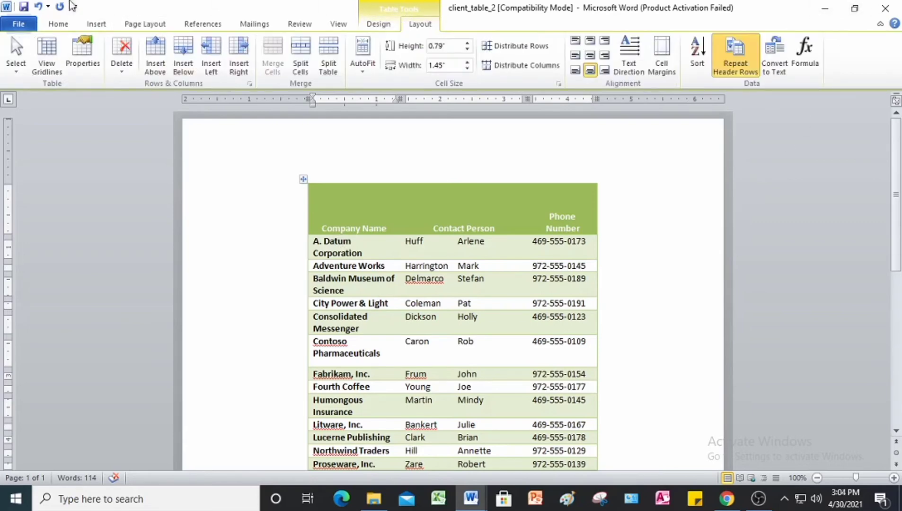
pyautogui.click(17, 57)
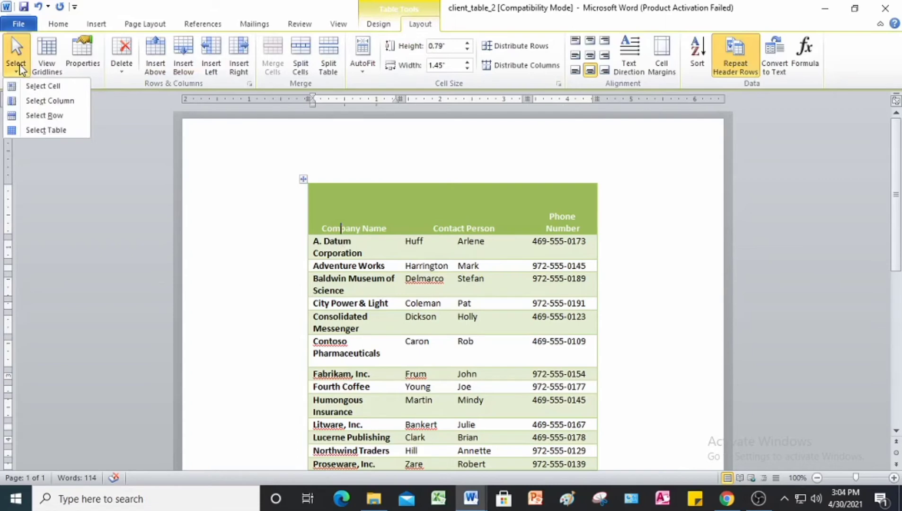
pyautogui.click(55, 99)
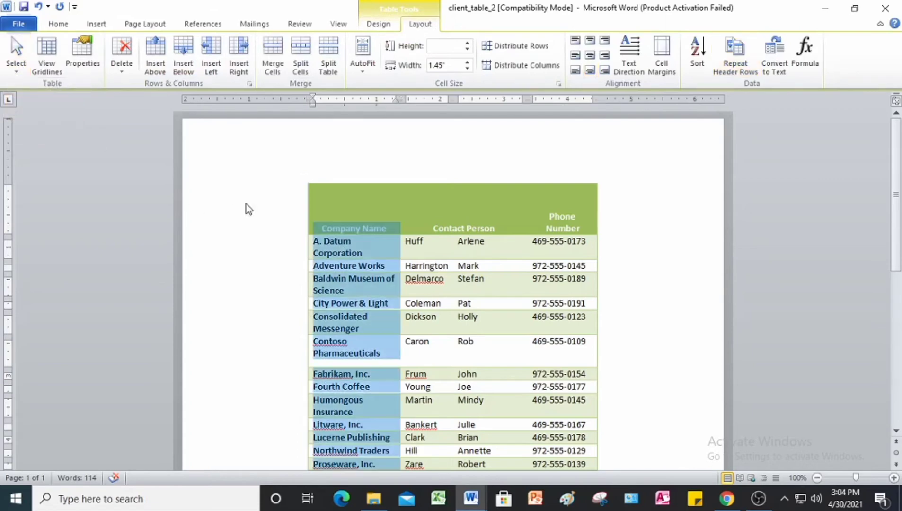
pyautogui.click(467, 62)
pyautogui.click(467, 62)
pyautogui.click(467, 62)
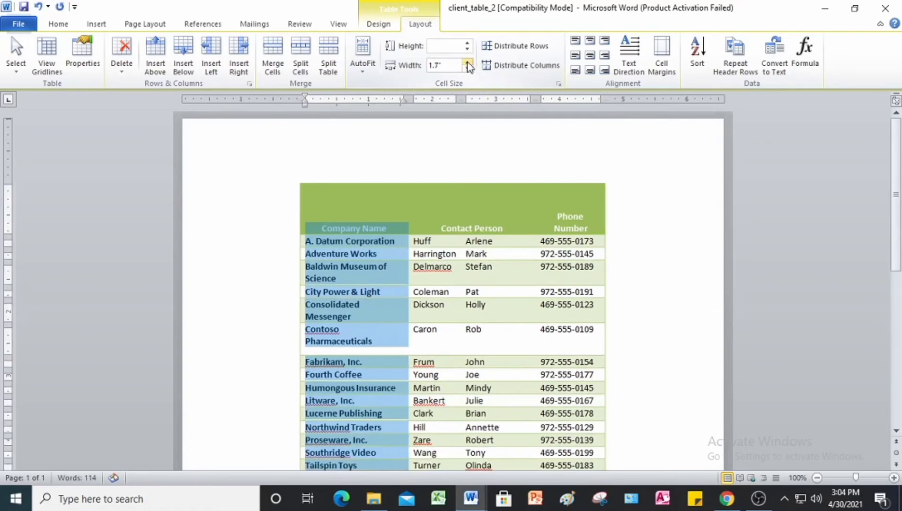
pyautogui.click(468, 62)
pyautogui.click(467, 62)
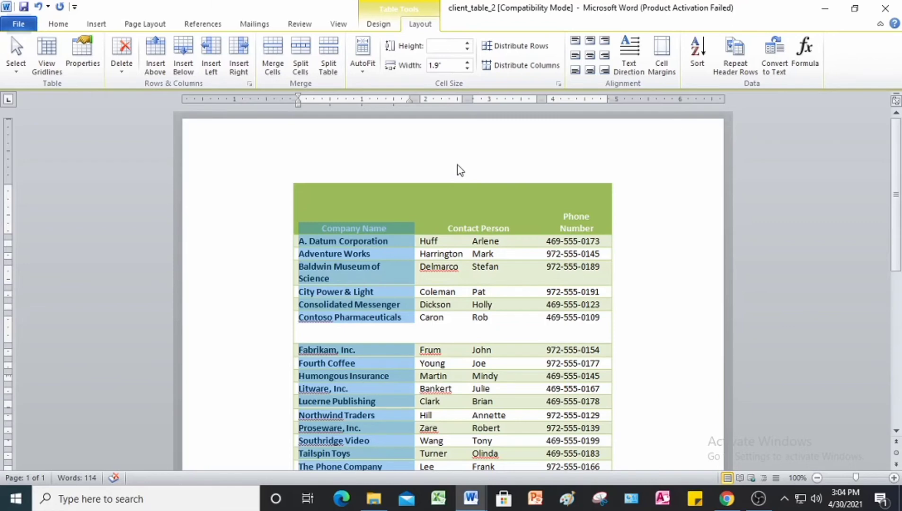
# Delete the TOTAL row at the end of the client table.
pyautogui.scroll(-3, 464, 171)
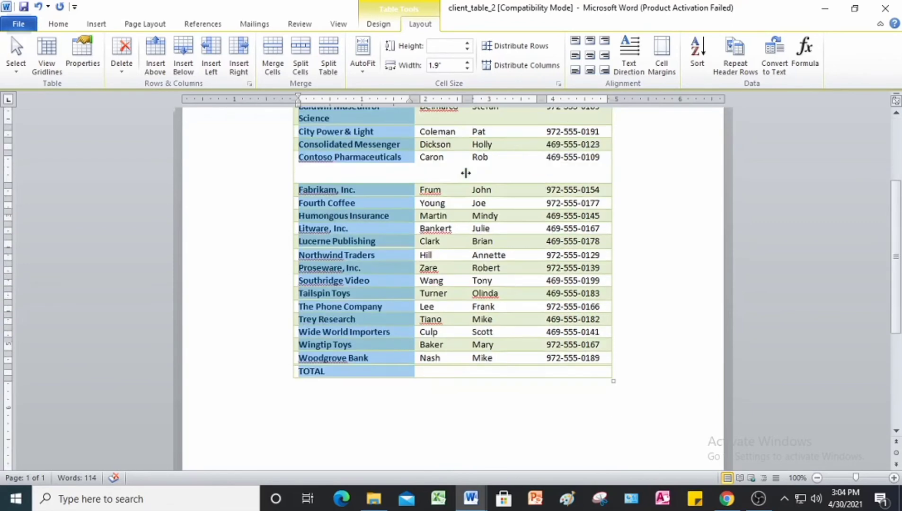
pyautogui.click(372, 370)
pyautogui.click(300, 375)
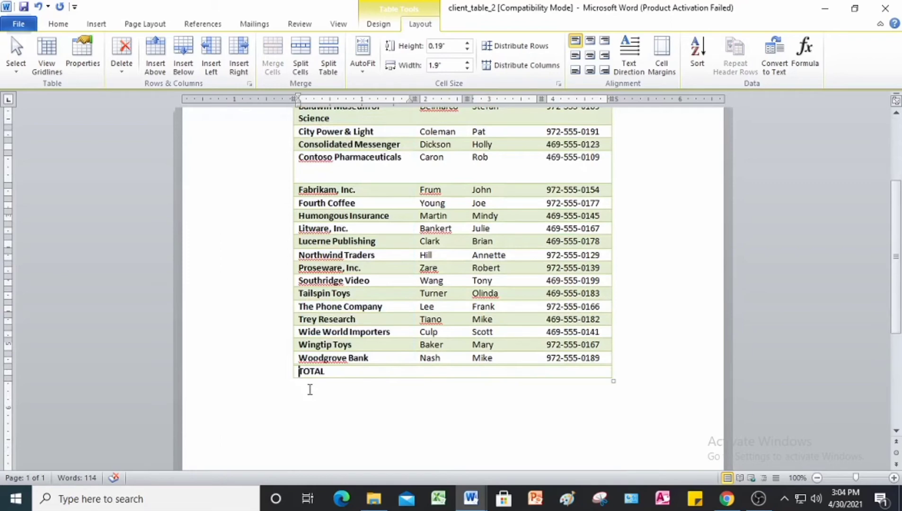
pyautogui.click(121, 74)
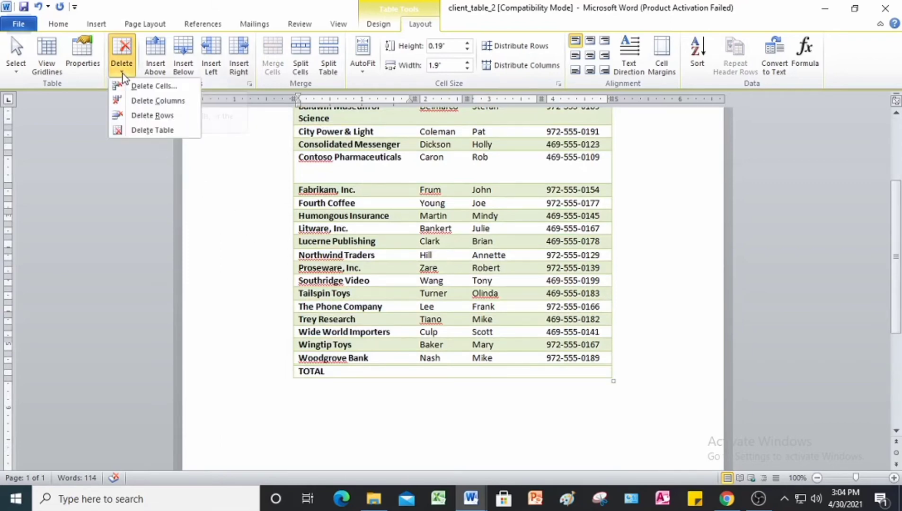
pyautogui.click(147, 117)
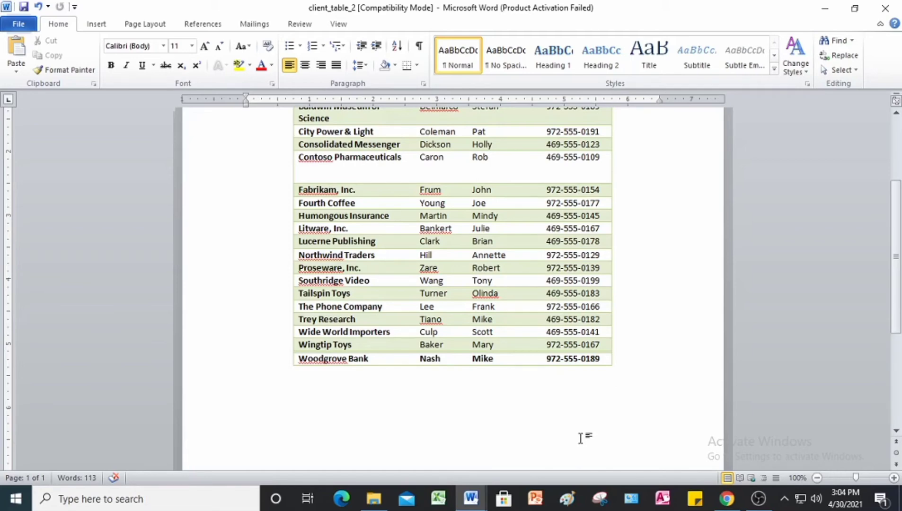
# Select the whole client table and turn off its Total Row style option.
pyautogui.scroll(3, 581, 437)
pyautogui.click(288, 114)
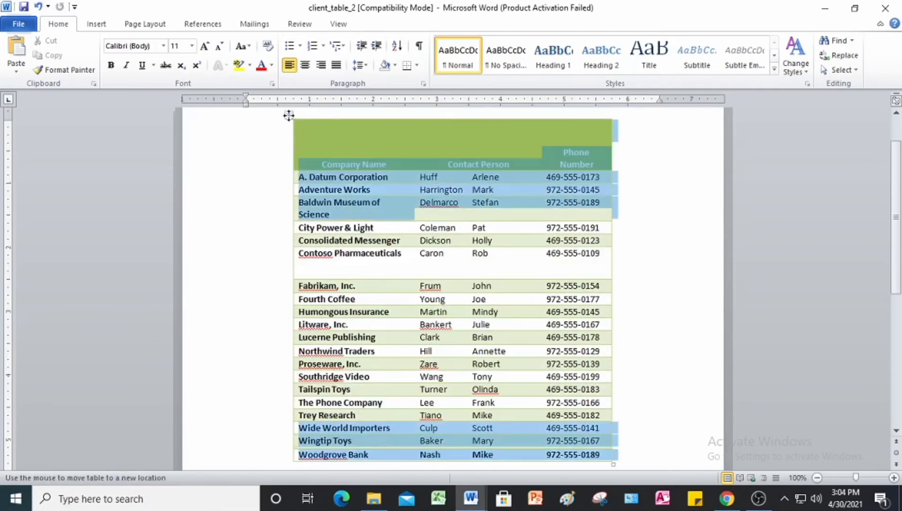
pyautogui.click(382, 25)
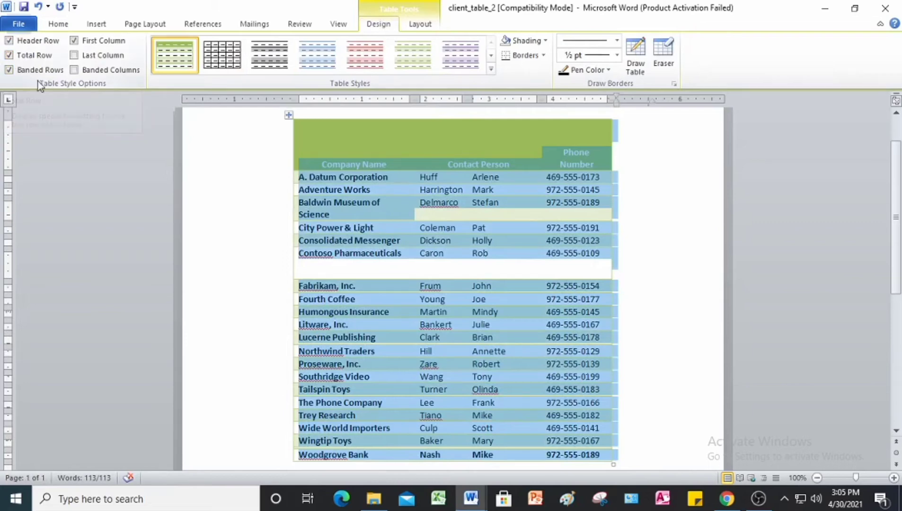
pyautogui.click(11, 57)
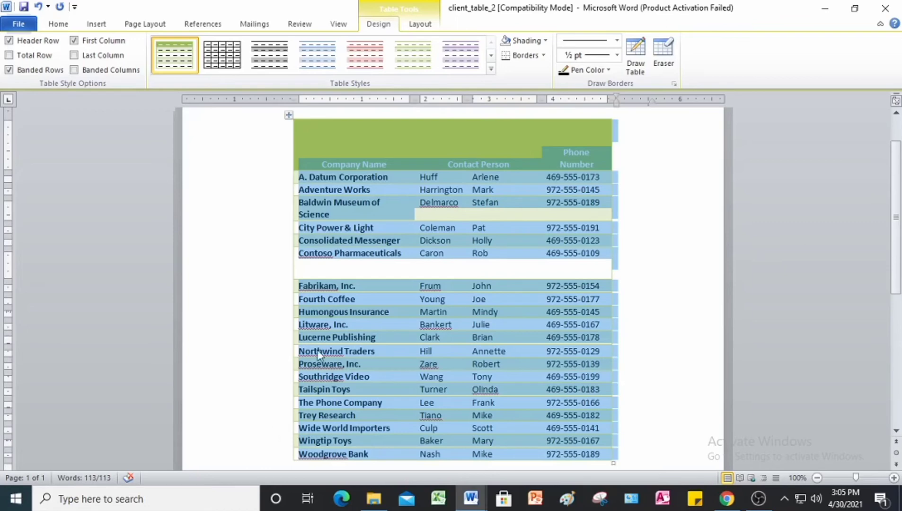
# Apply the purple Light List - Accent 4 table style to the client table.
pyautogui.click(491, 70)
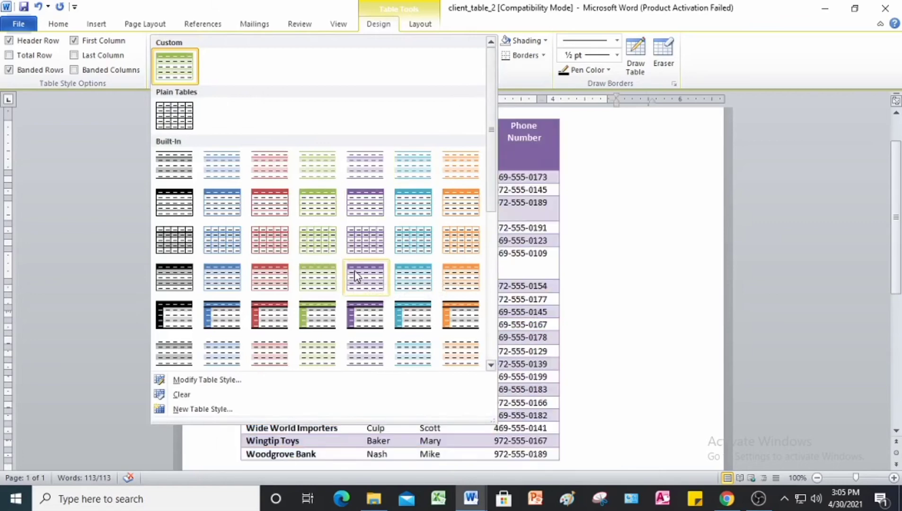
pyautogui.scroll(-3, 355, 276)
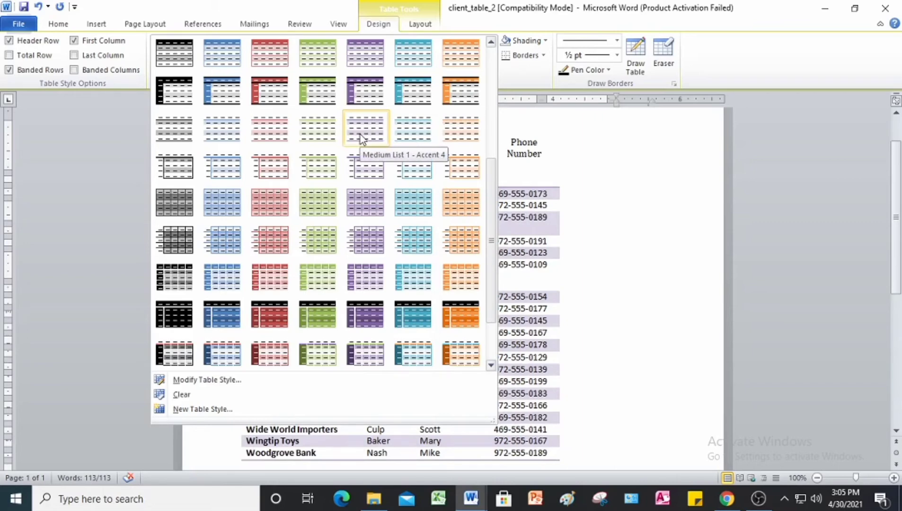
pyautogui.scroll(5, 361, 135)
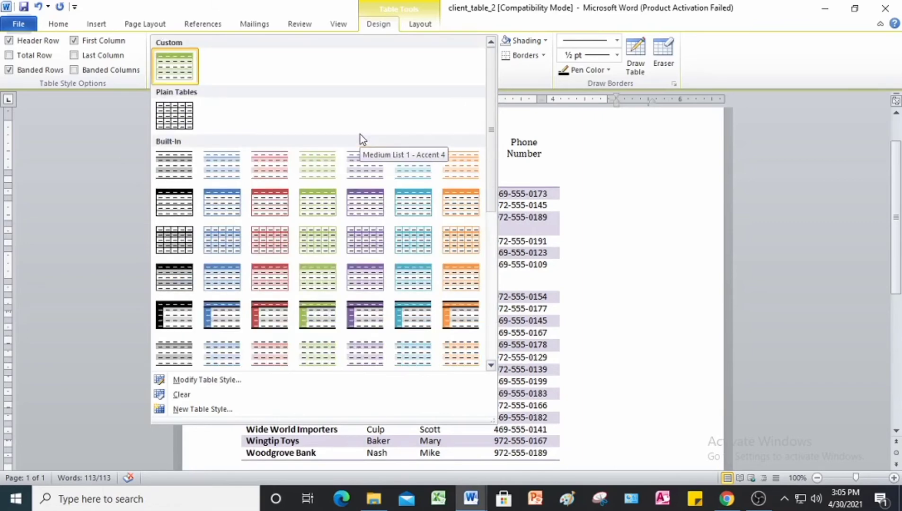
pyautogui.scroll(-3, 368, 171)
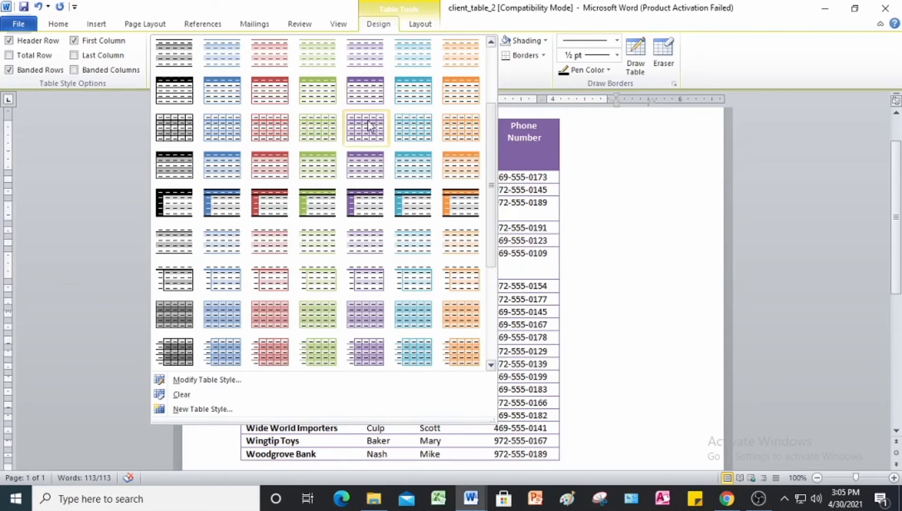
pyautogui.click(362, 94)
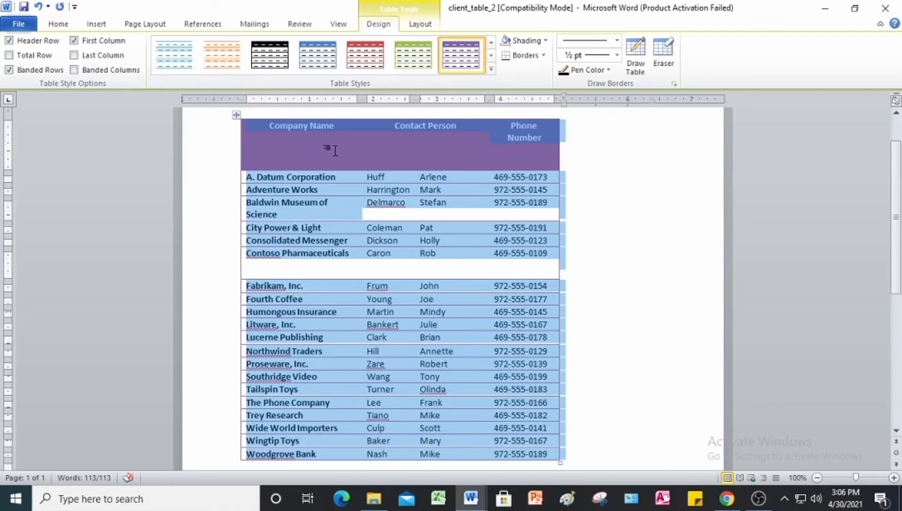
# Center the whole client table horizontally on the page through the table properties.
pyautogui.click(423, 26)
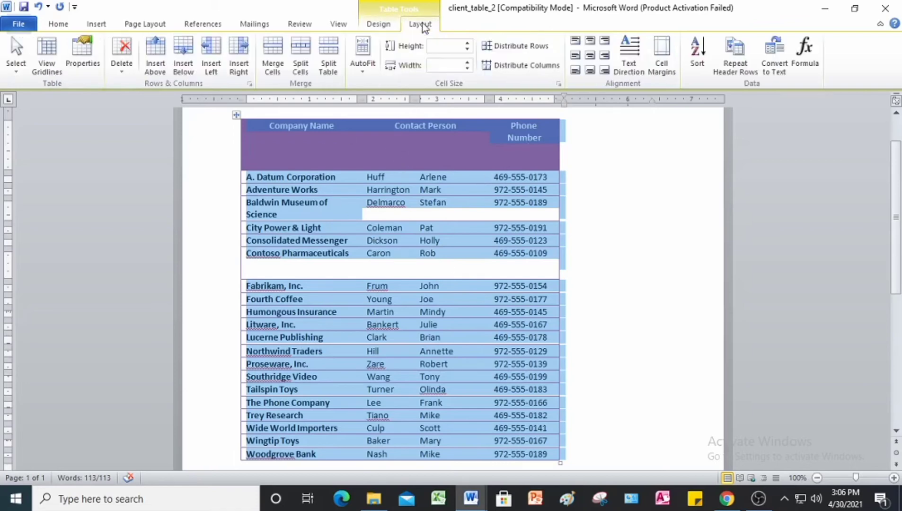
pyautogui.click(90, 69)
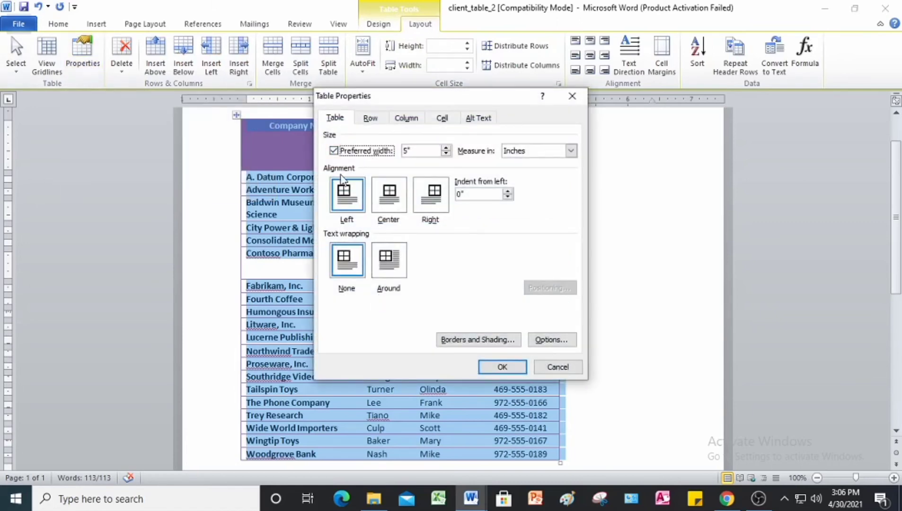
pyautogui.click(389, 194)
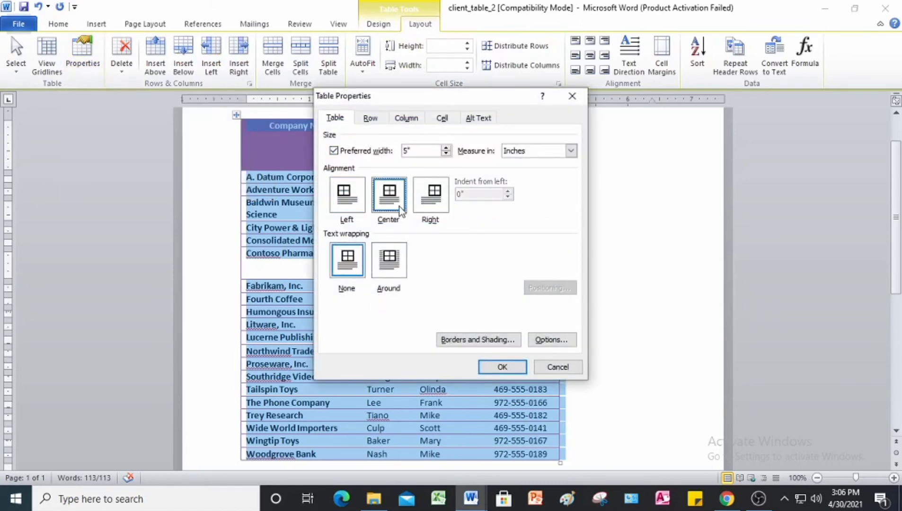
pyautogui.click(493, 367)
pyautogui.scroll(2, 431, 219)
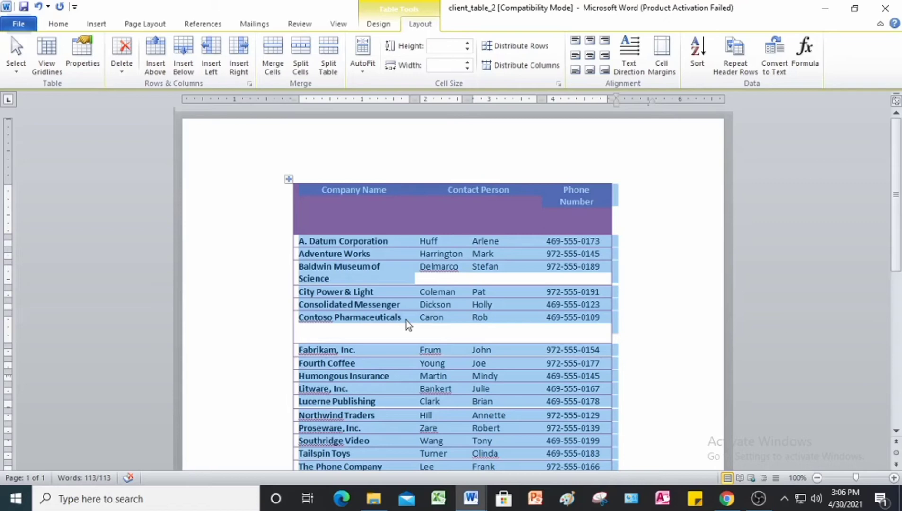
# Set the cell alignment of the client table's entire header row to Align Center.
pyautogui.click(369, 208)
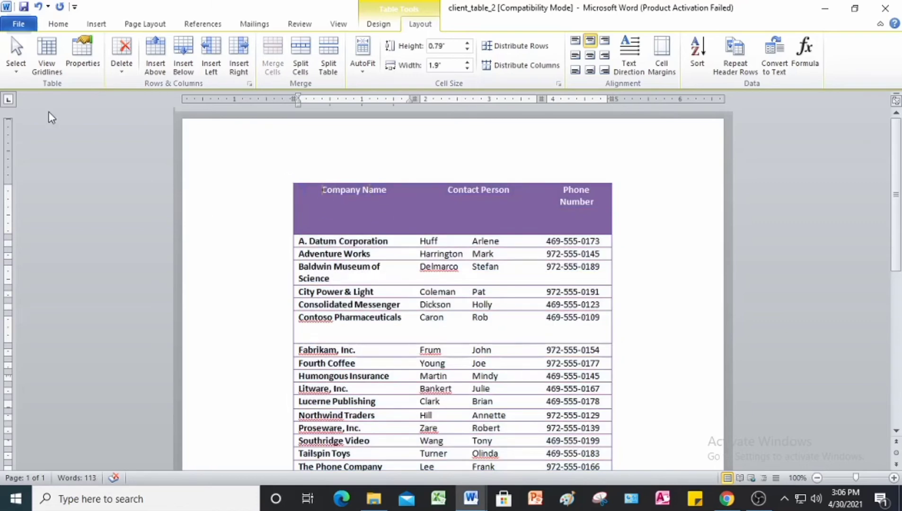
pyautogui.click(15, 70)
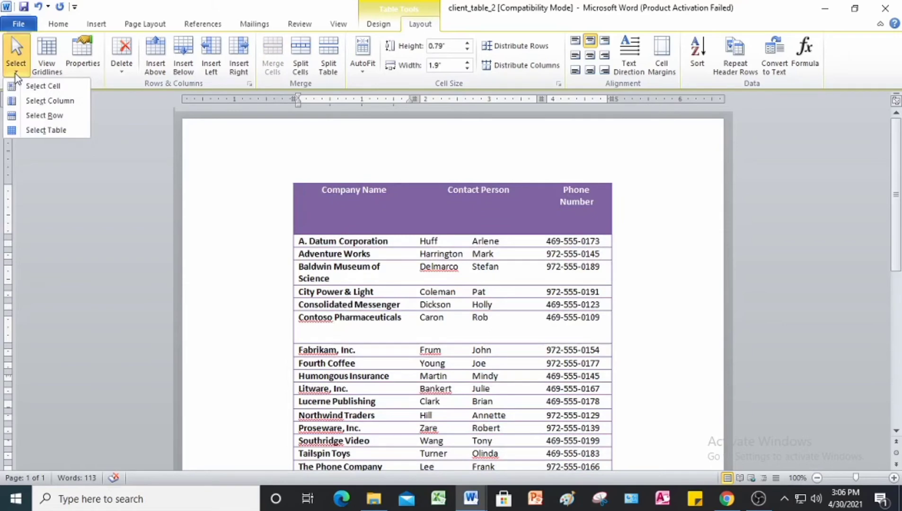
pyautogui.click(45, 117)
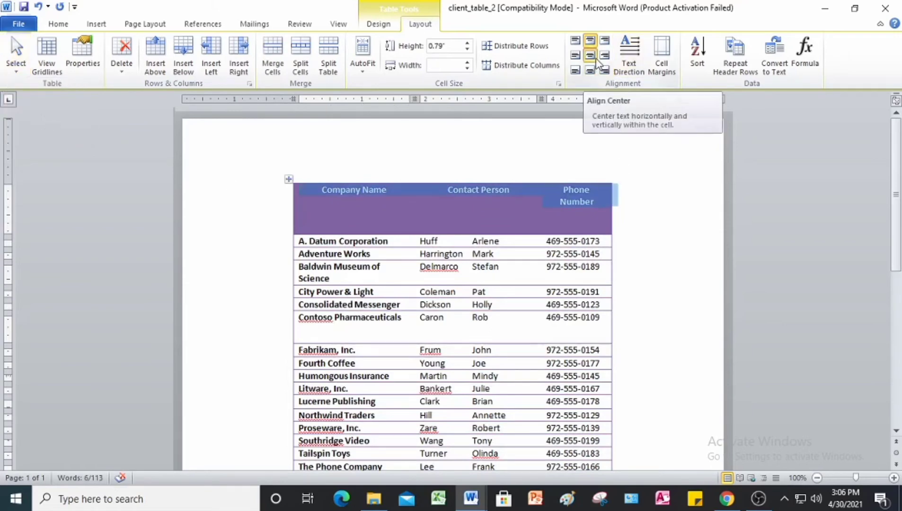
pyautogui.click(590, 56)
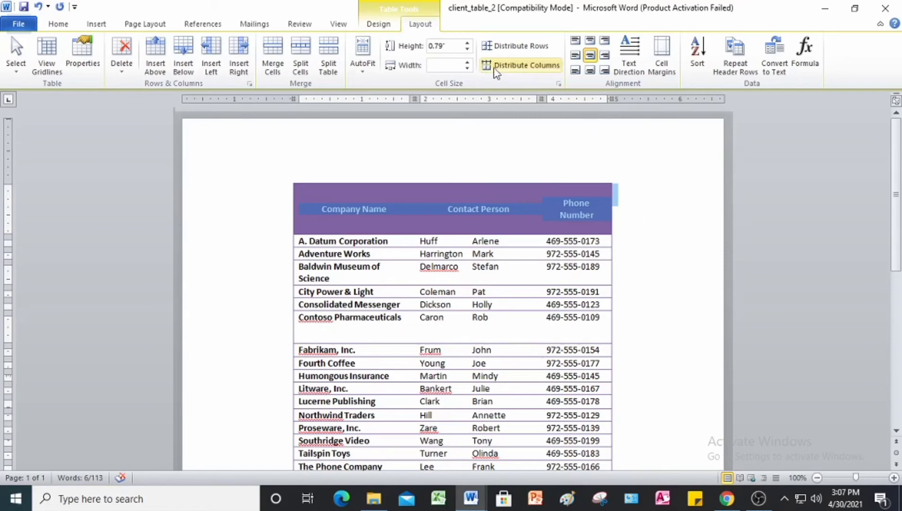
# Reduce the header row height of the client table to 0.4 inches.
pyautogui.click(472, 49)
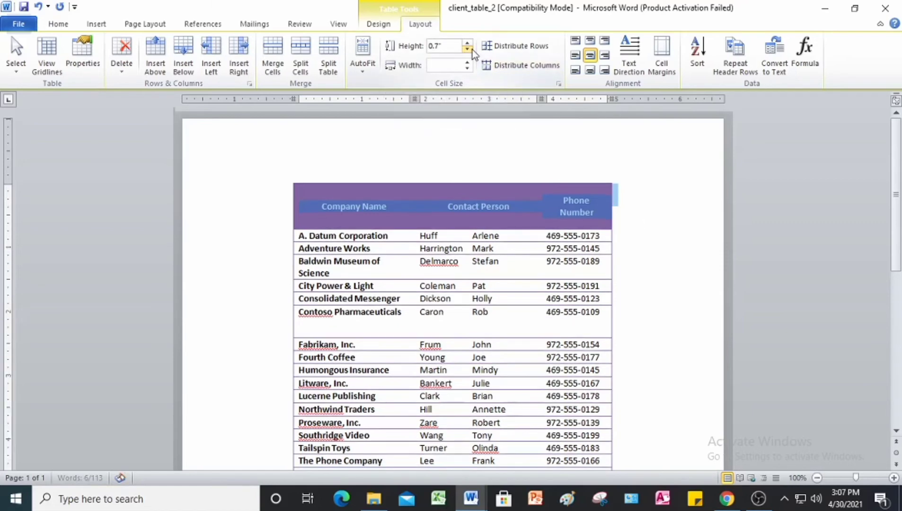
pyautogui.click(472, 49)
pyautogui.click(472, 49)
pyautogui.click(472, 49)
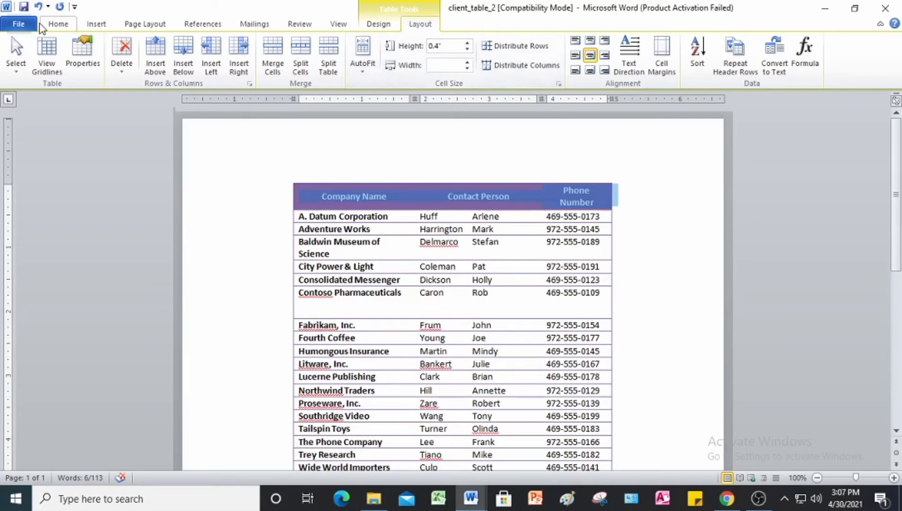
# Save the document in the Answer folder as "new client_table_2" in Word Document format, accepting the conversion to the new file format.
pyautogui.click(18, 23)
pyautogui.click(41, 64)
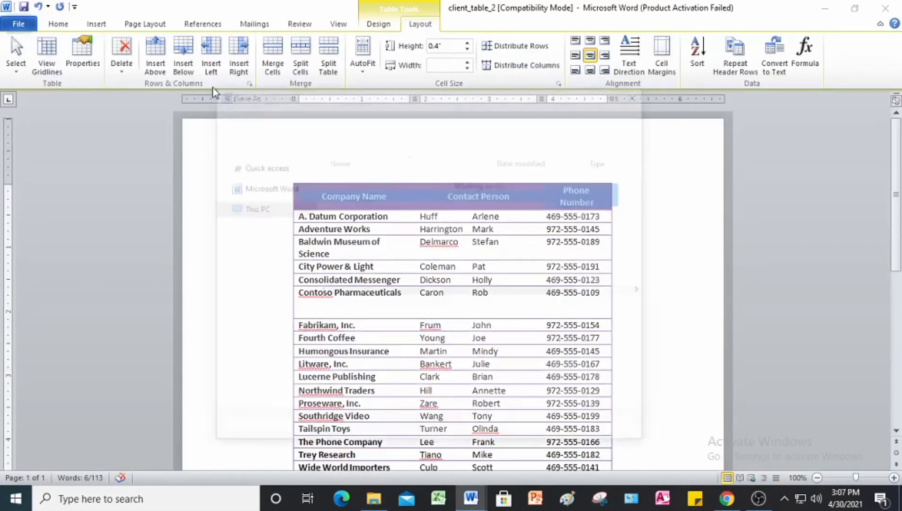
pyautogui.doubleClick(360, 180)
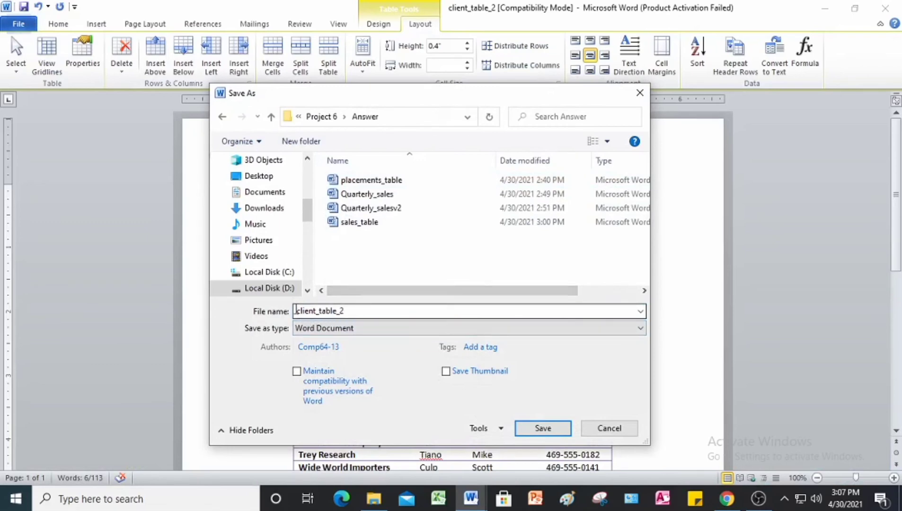
pyautogui.doubleClick(298, 311)
pyautogui.click(300, 312)
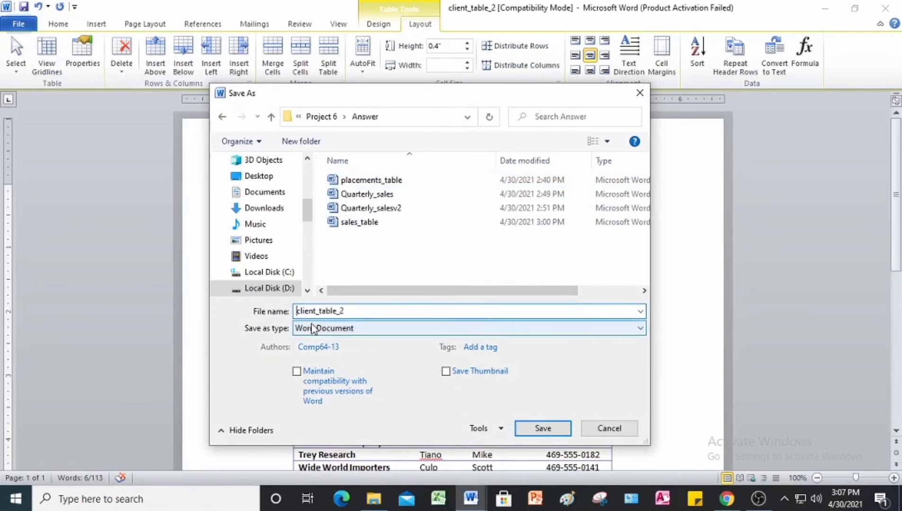
pyautogui.write('new')
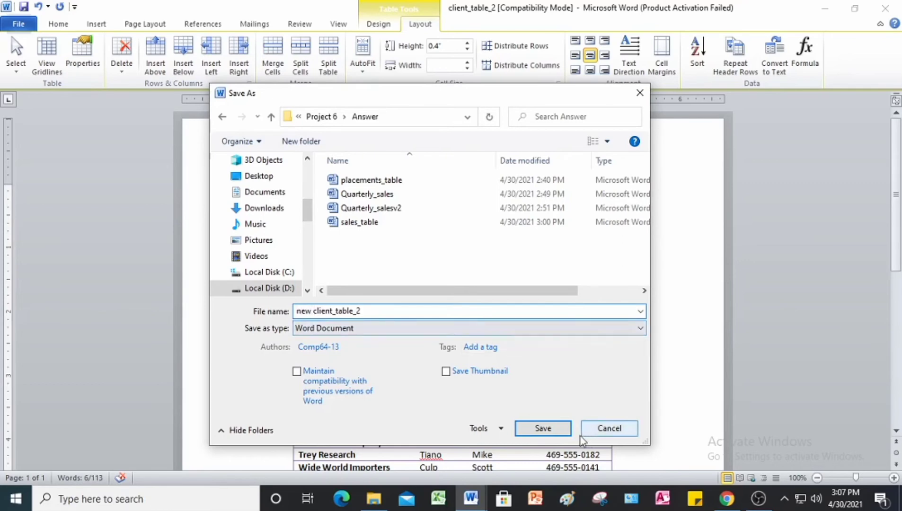
pyautogui.click(543, 429)
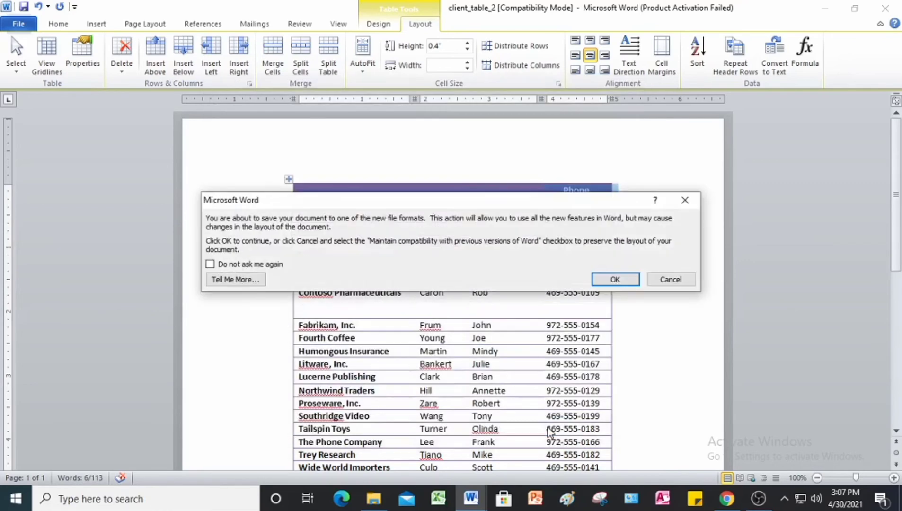
pyautogui.click(615, 279)
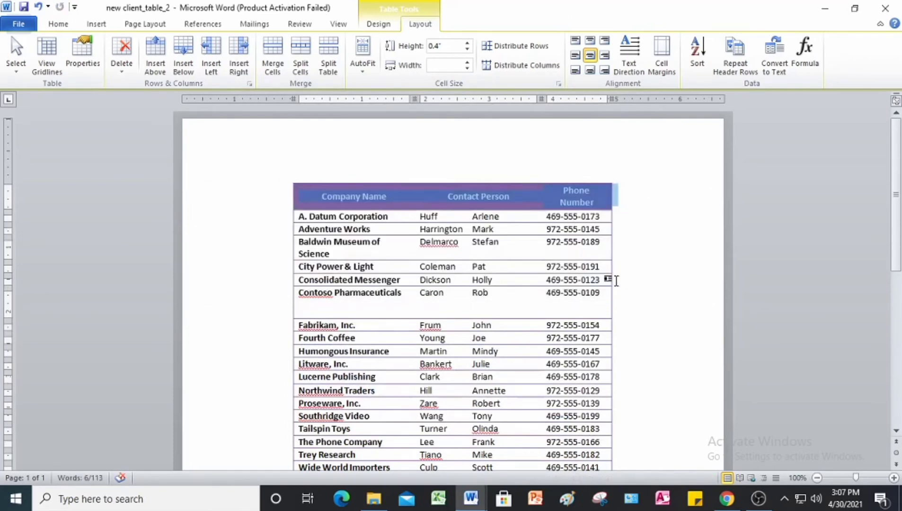
# Close the saved client table document and read the Project 6-5 instructions in the Project 6 PDF.
pyautogui.click(883, 10)
pyautogui.click(884, 9)
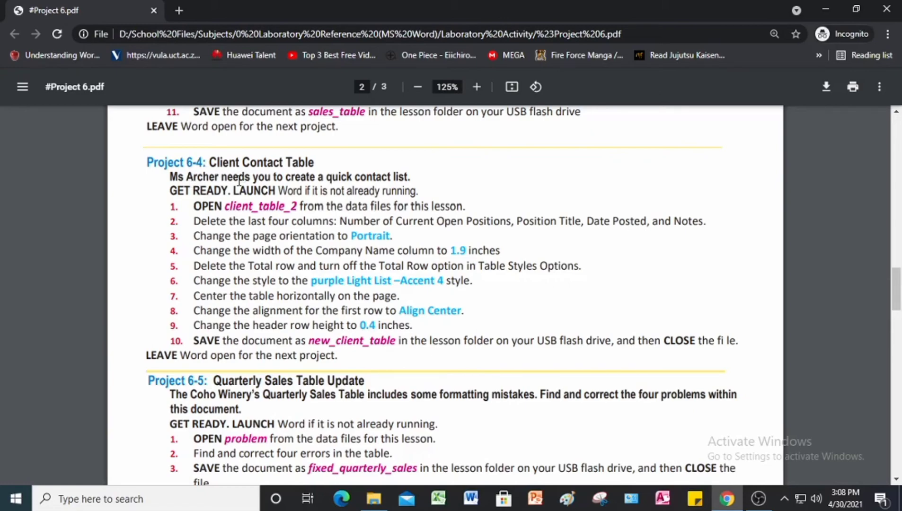
pyautogui.scroll(-4, 295, 176)
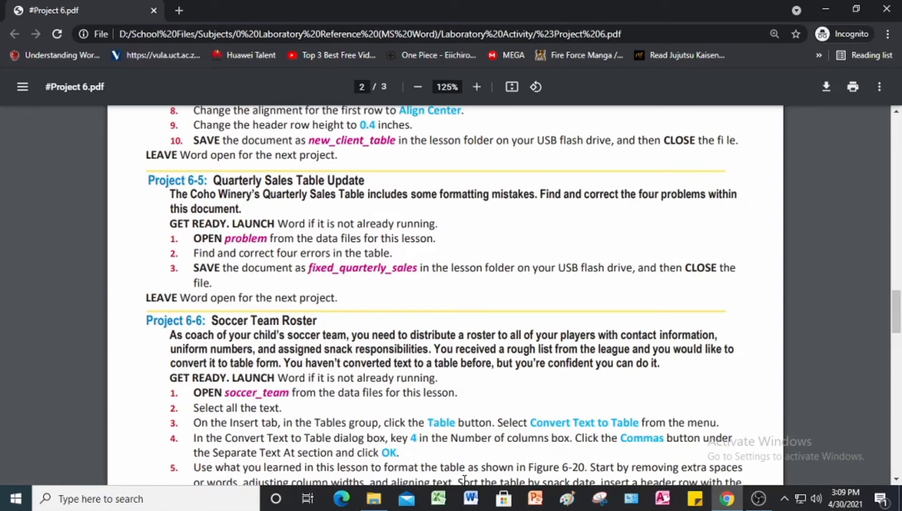
# Switch to Word, dismiss the activation notice and browse to the Project 6 folder for opening a document.
pyautogui.click(472, 504)
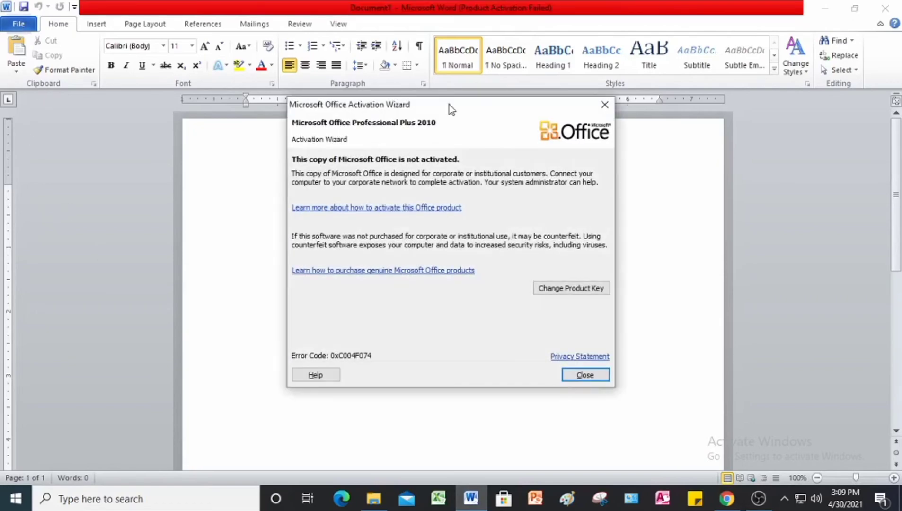
pyautogui.click(604, 104)
pyautogui.click(28, 24)
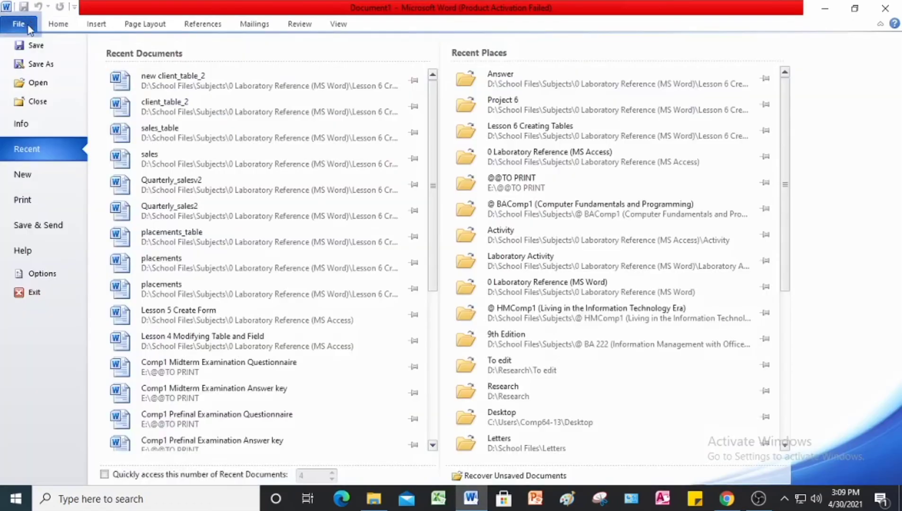
pyautogui.click(31, 84)
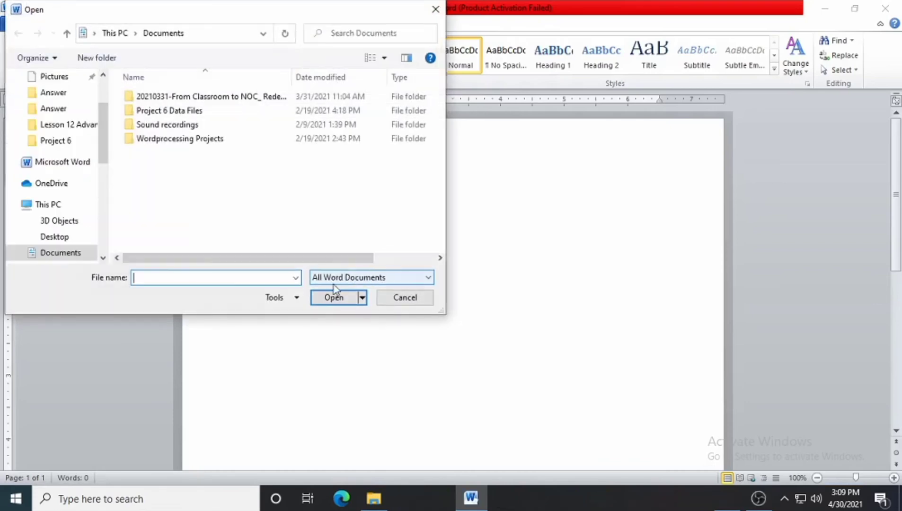
pyautogui.click(67, 149)
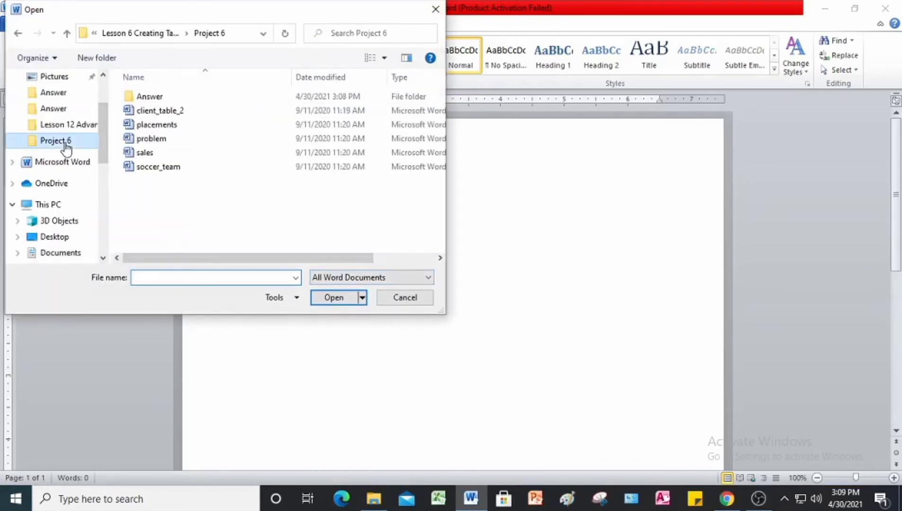
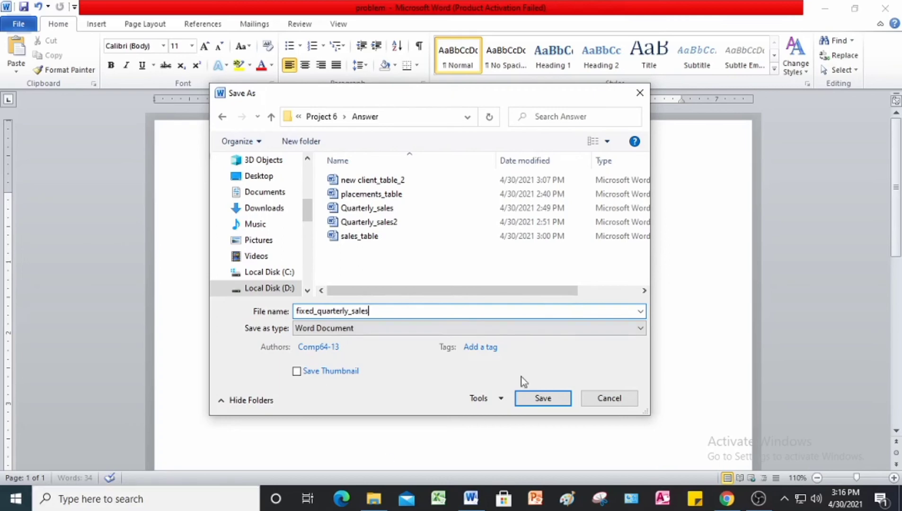
# Save the corrected sales table as the Word document fixed_quarterly_sales in the Answer folder and close it.
pyautogui.click(552, 396)
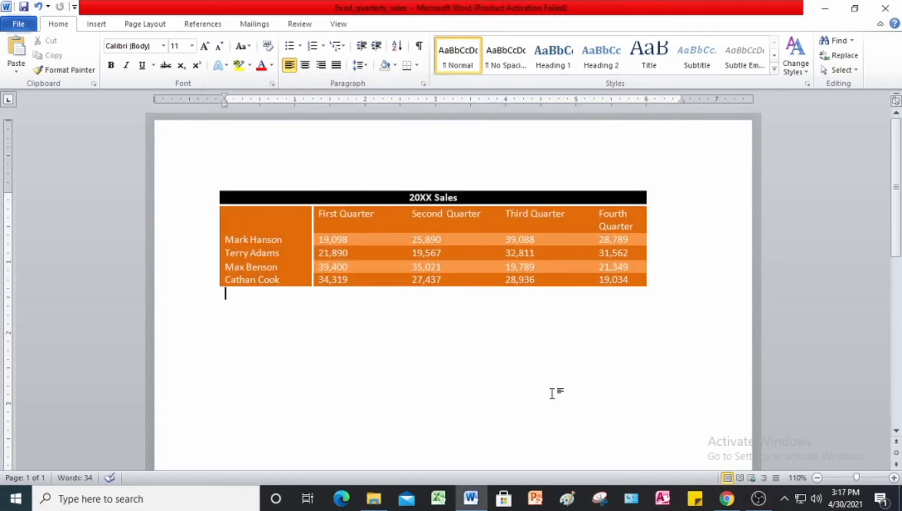
pyautogui.click(886, 9)
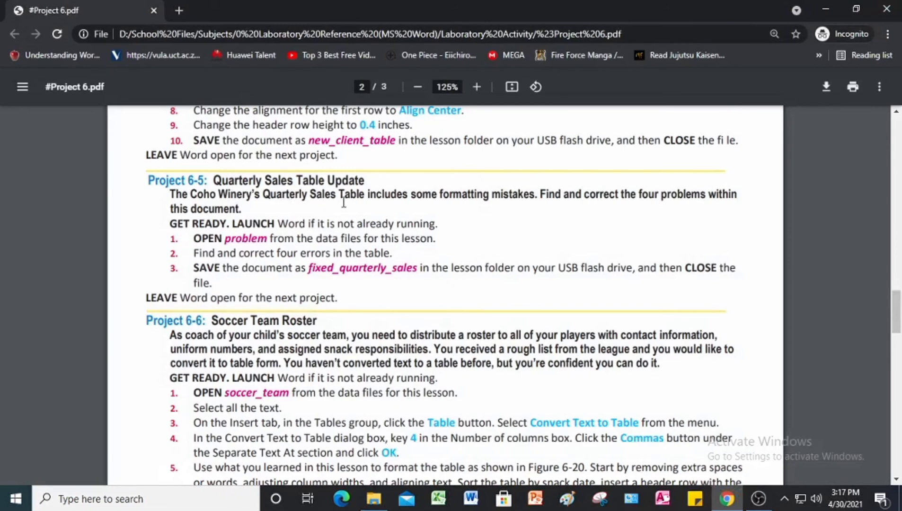
# Check the Project 6-6 instructions, then open soccer_team from the Project 6 folder in Word with editing enabled.
pyautogui.scroll(-4, 359, 235)
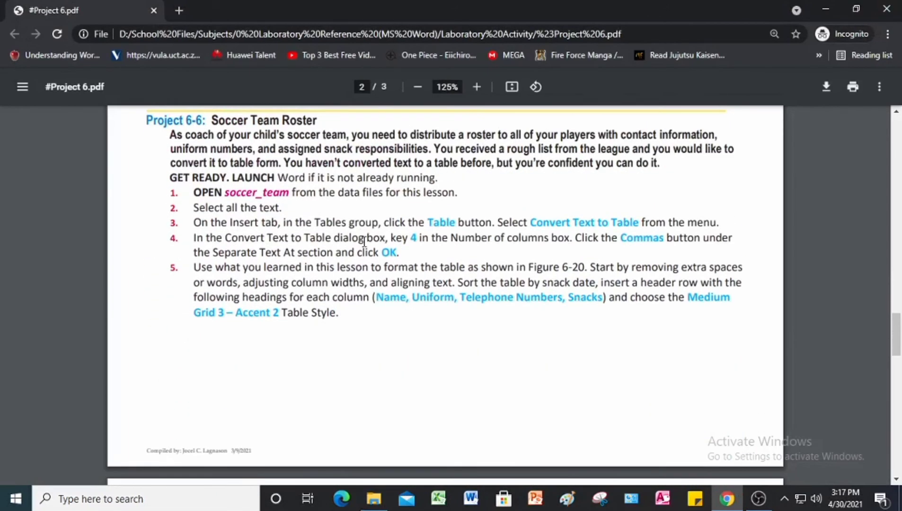
pyautogui.scroll(1, 365, 242)
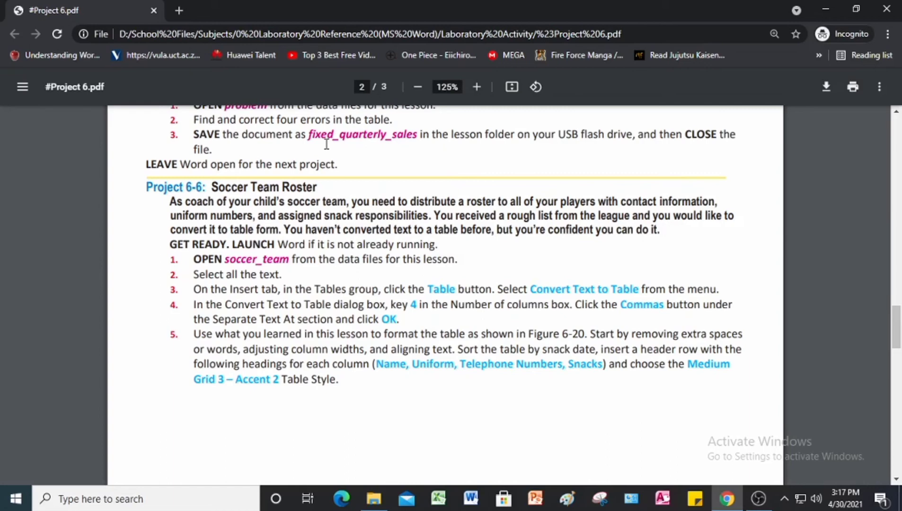
pyautogui.click(476, 500)
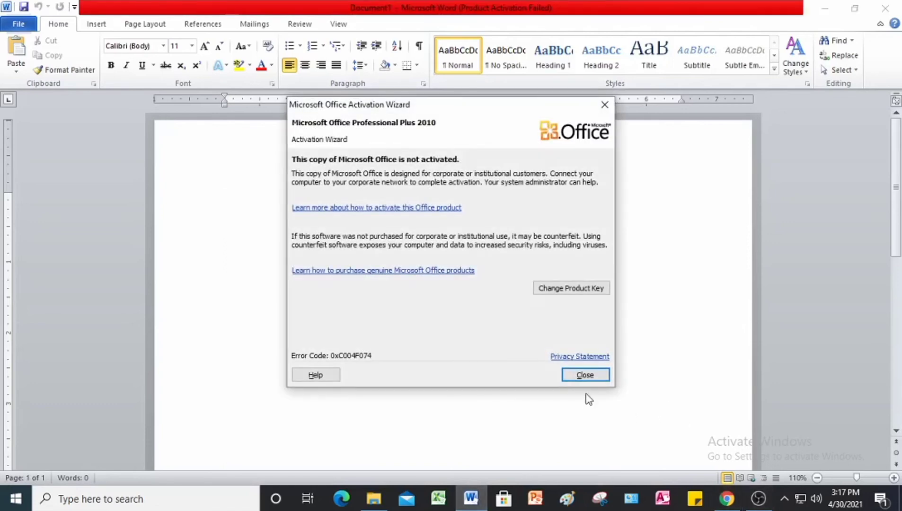
pyautogui.click(585, 375)
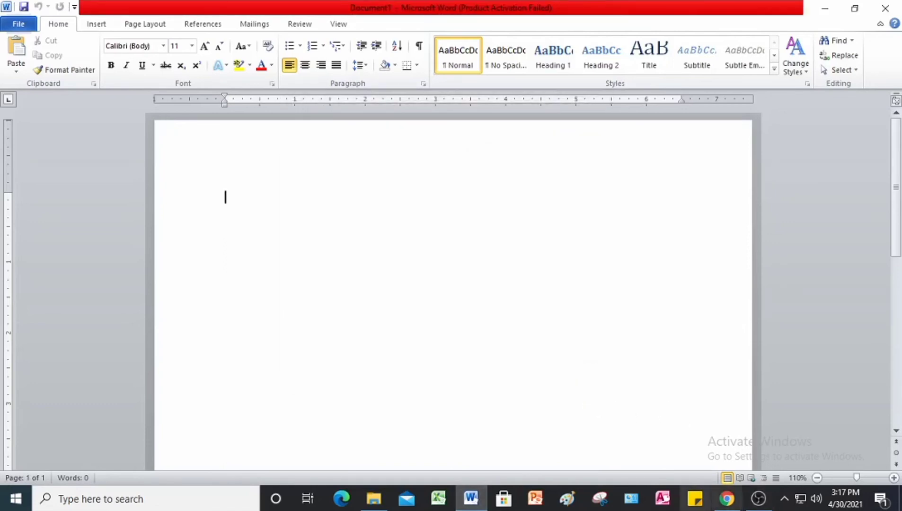
pyautogui.click(18, 25)
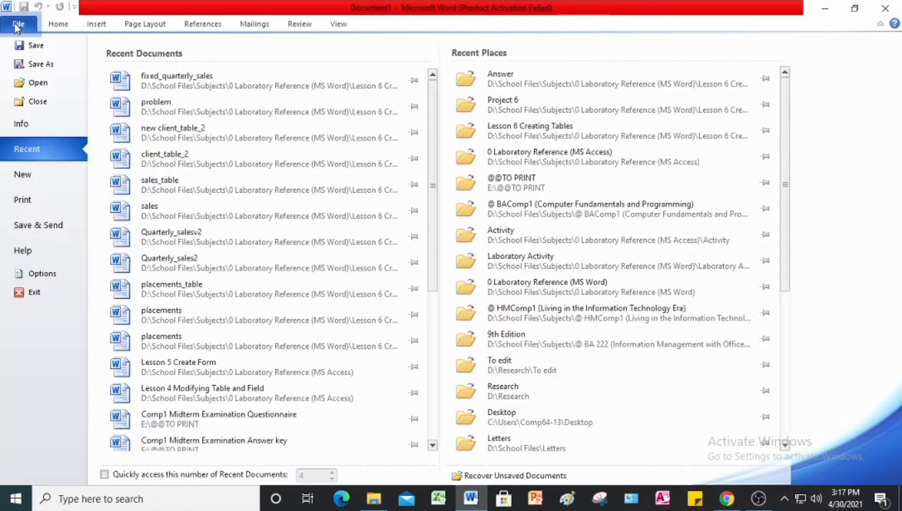
pyautogui.click(38, 83)
pyautogui.scroll(3, 103, 167)
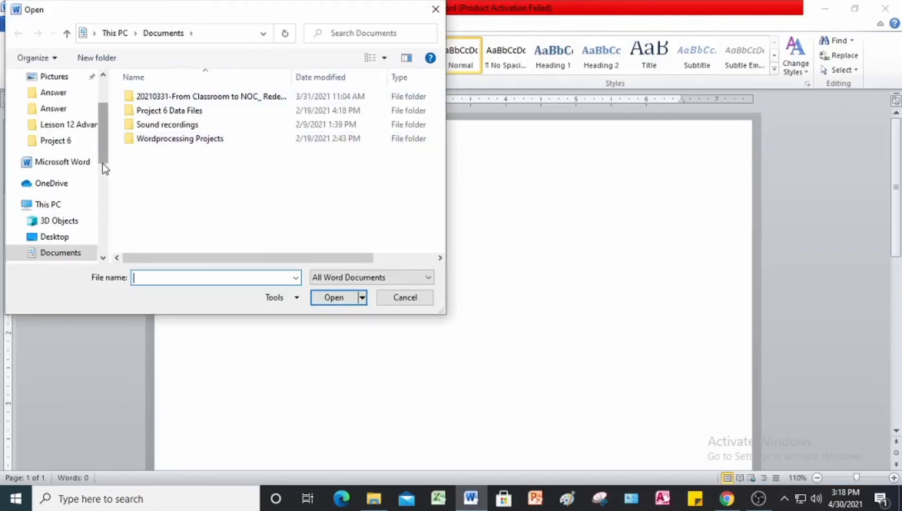
pyautogui.click(71, 143)
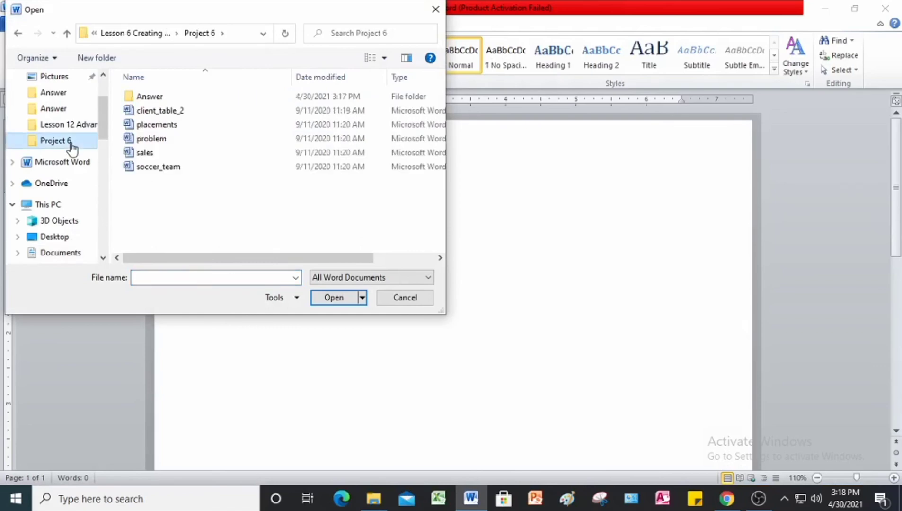
pyautogui.click(159, 170)
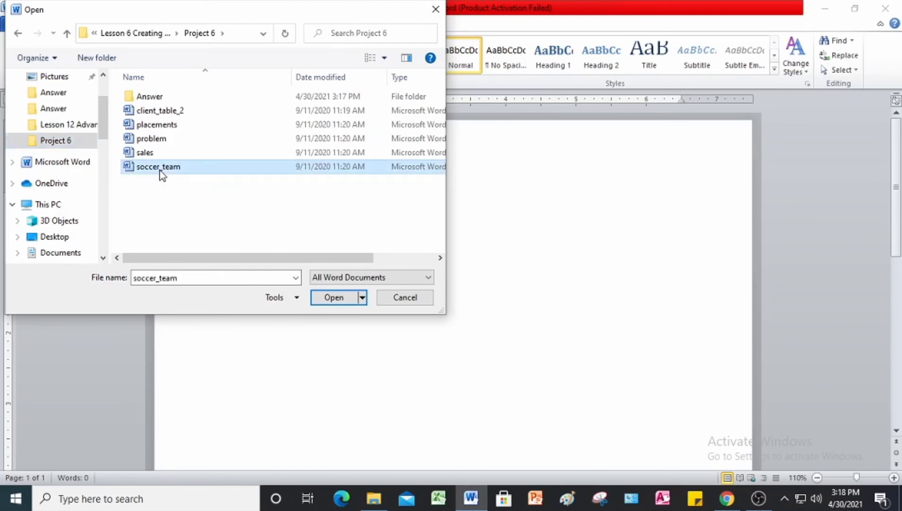
pyautogui.click(337, 298)
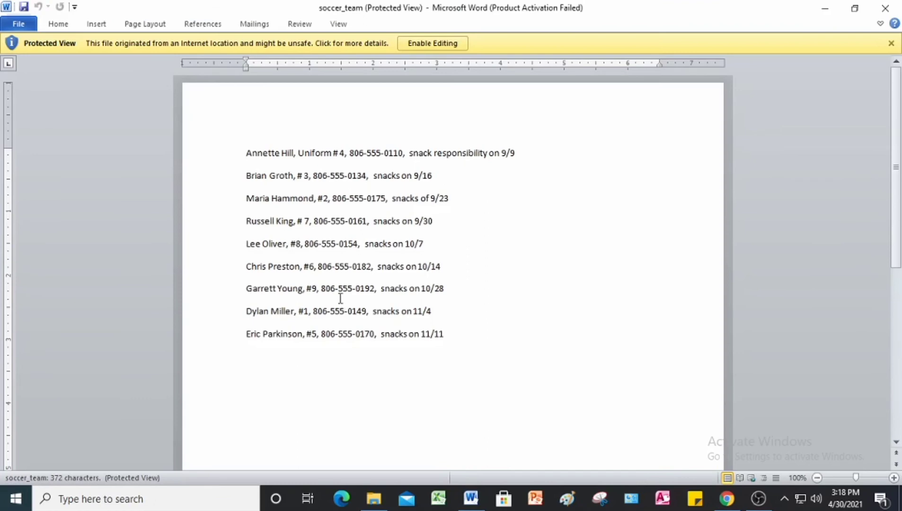
pyautogui.click(438, 42)
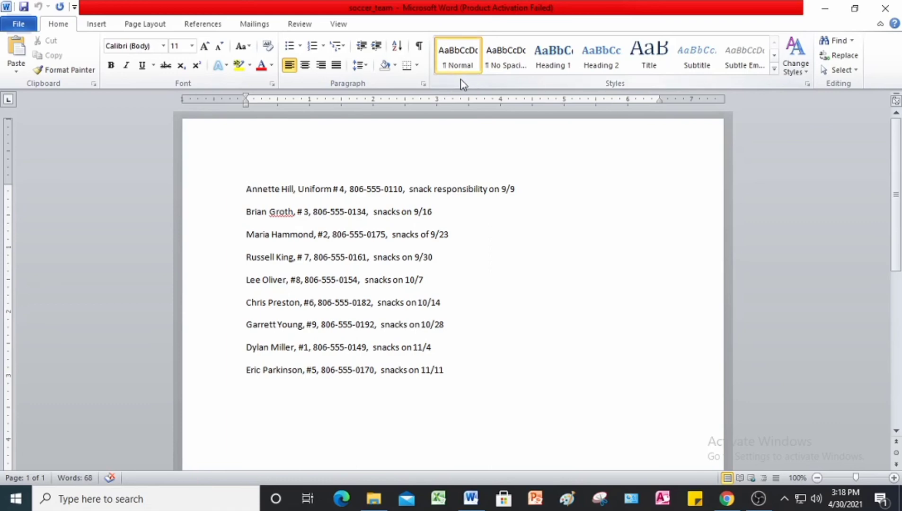
# Convert the entire roster text to a table with 4 columns, separating the text at commas.
pyautogui.hotkey('ctrl', 'a')
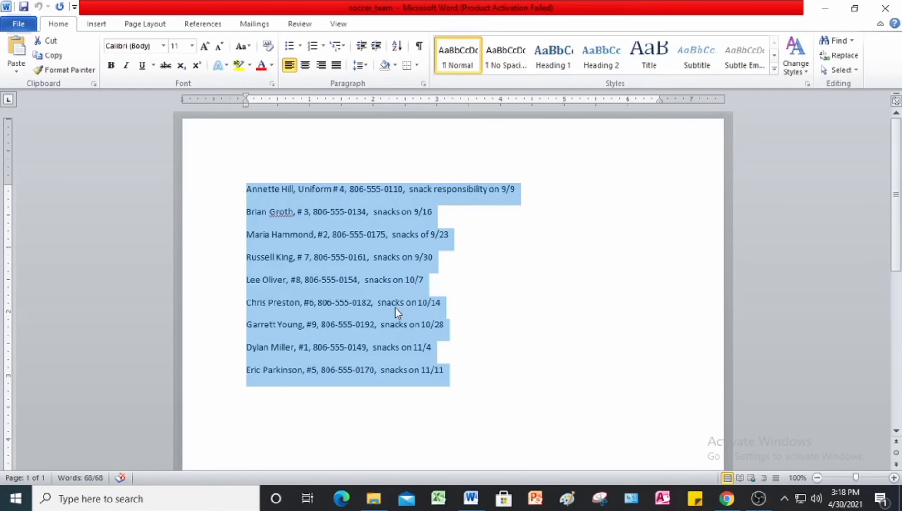
pyautogui.click(96, 24)
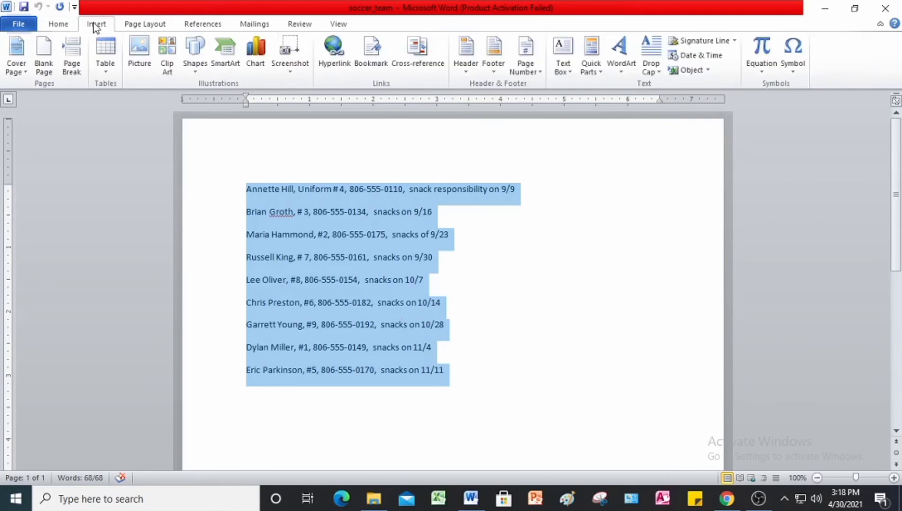
pyautogui.click(114, 74)
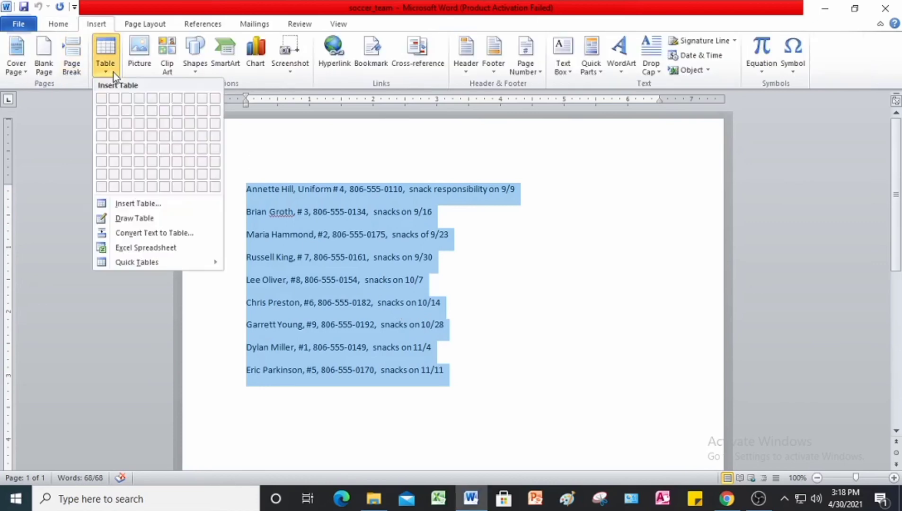
pyautogui.click(177, 234)
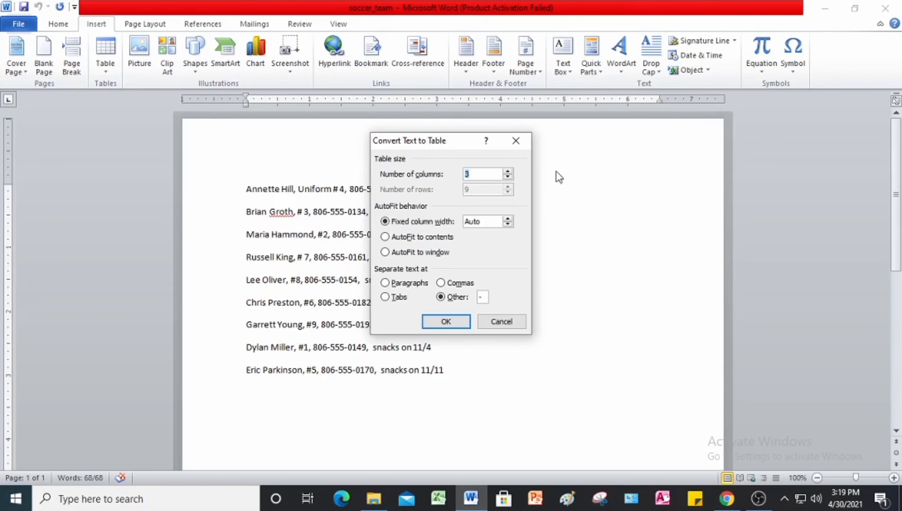
pyautogui.click(508, 173)
pyautogui.click(440, 283)
pyautogui.click(452, 321)
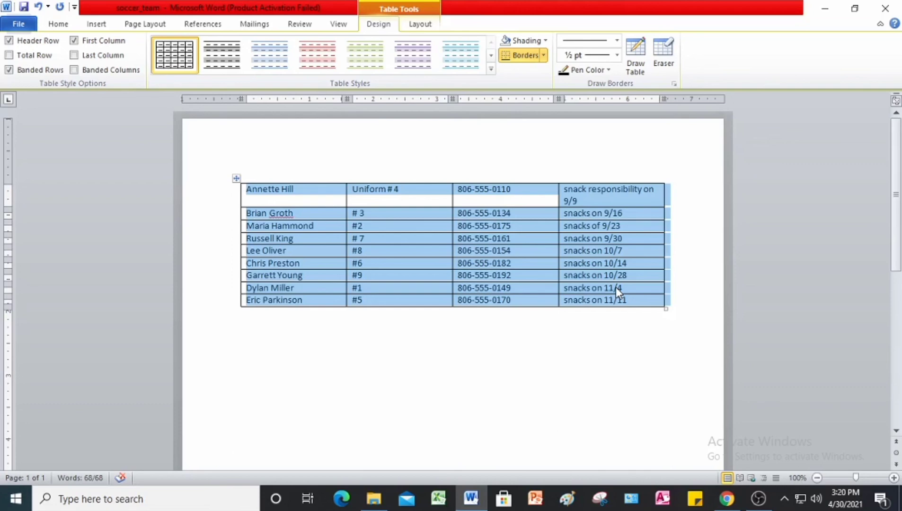
# Show the formatting marks and insert a blank row above the first row of the roster table.
pyautogui.click(55, 23)
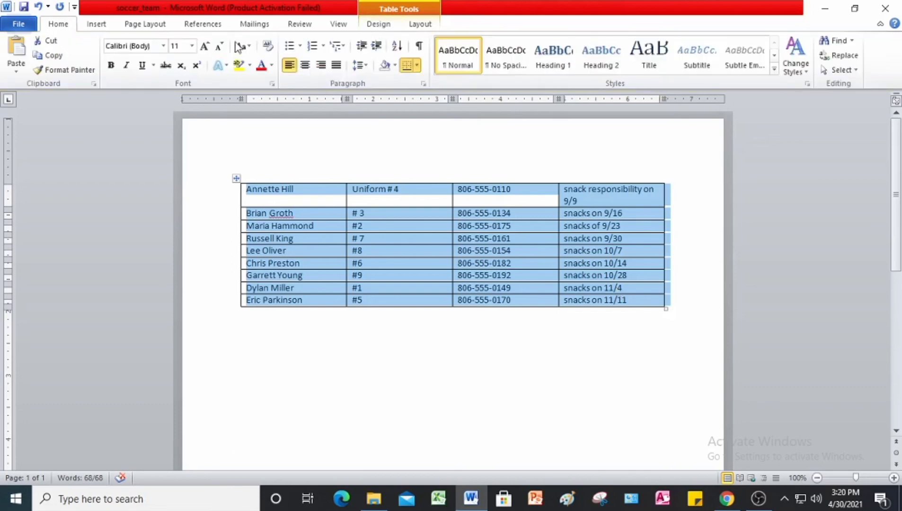
pyautogui.click(420, 46)
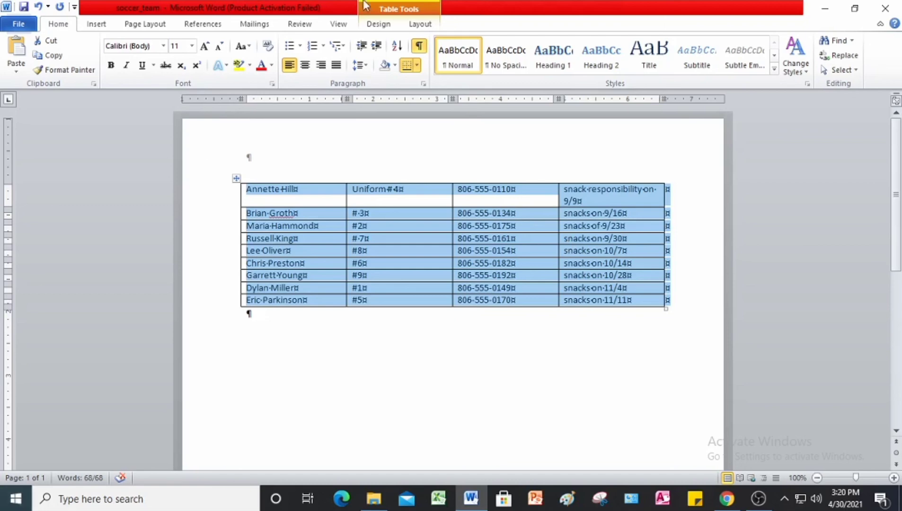
pyautogui.click(250, 194)
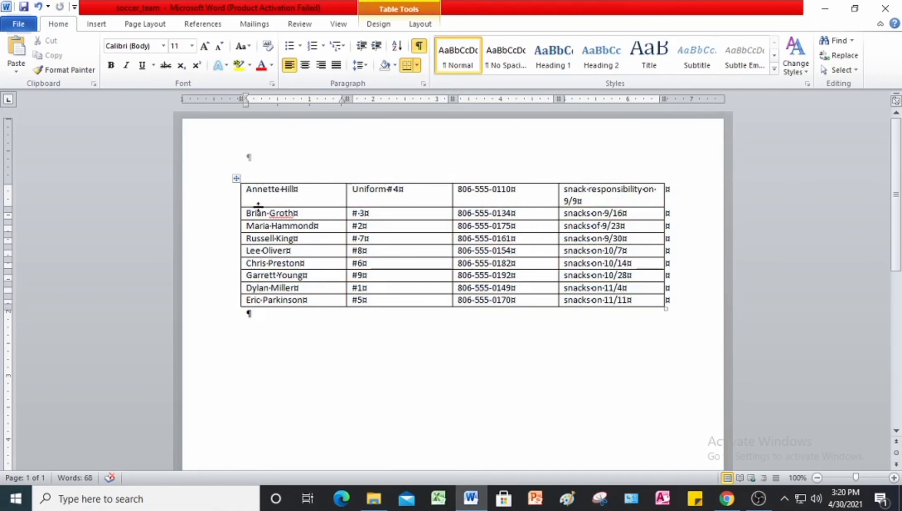
pyautogui.click(419, 25)
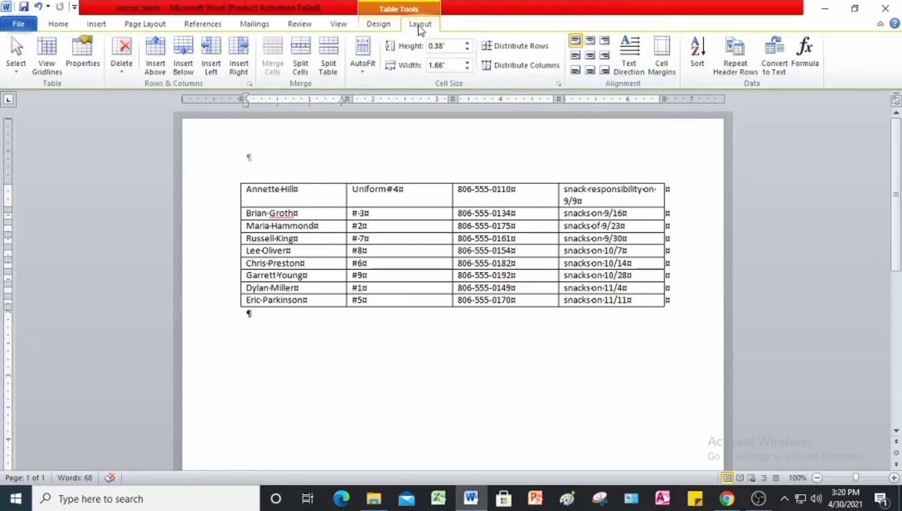
pyautogui.click(157, 58)
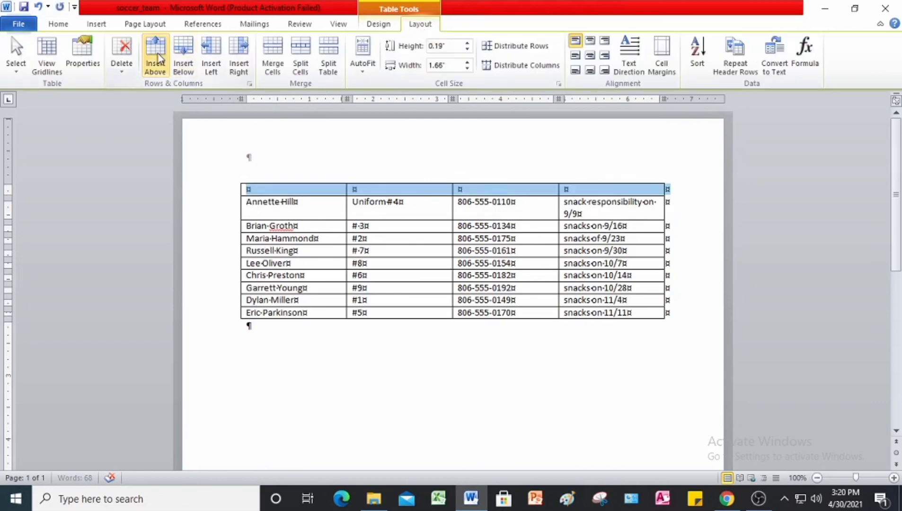
# Fill the blank first row of the roster table with the headings Name, Uniform, Telephone Numbers and Snacks.
pyautogui.click(273, 189)
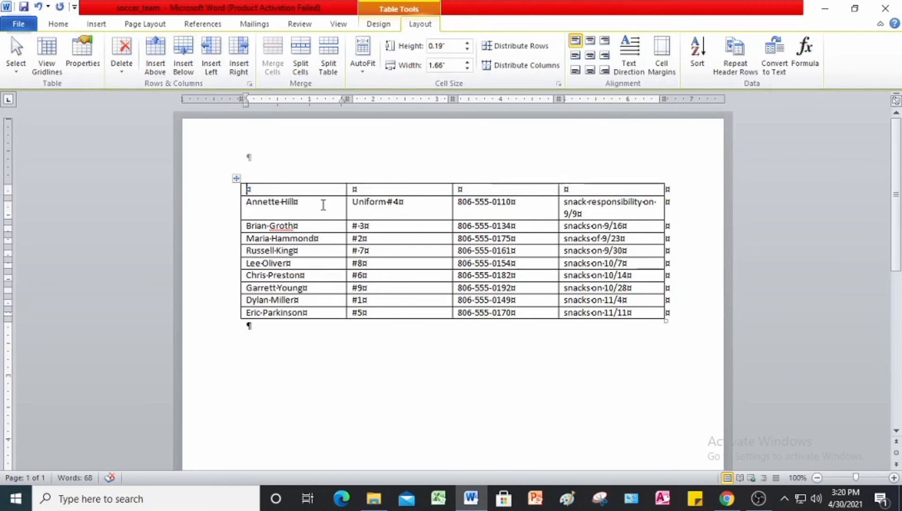
pyautogui.write('Name')
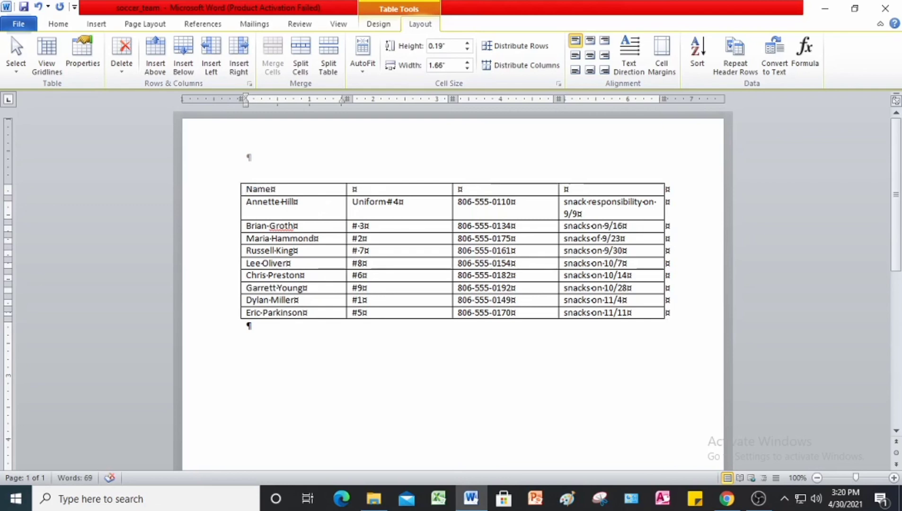
pyautogui.press('Tab')
pyautogui.write('U')
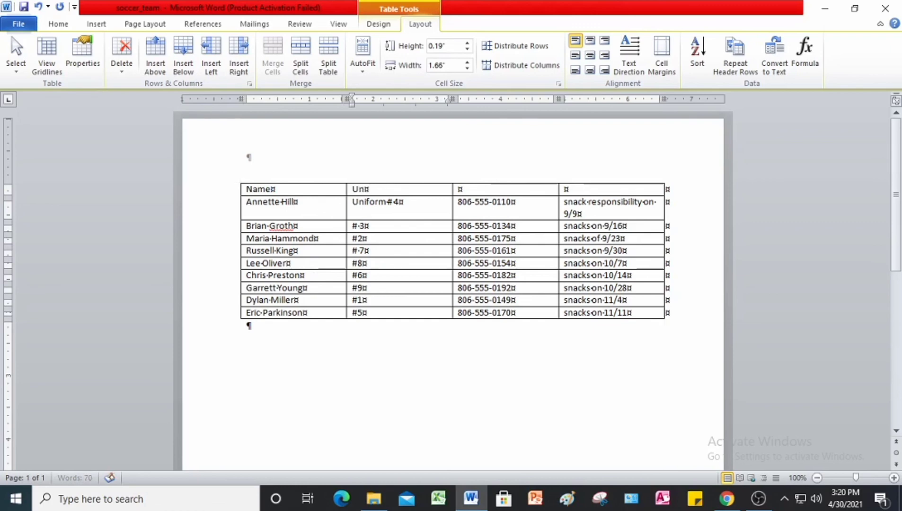
pyautogui.write('niform')
pyautogui.press('Tab')
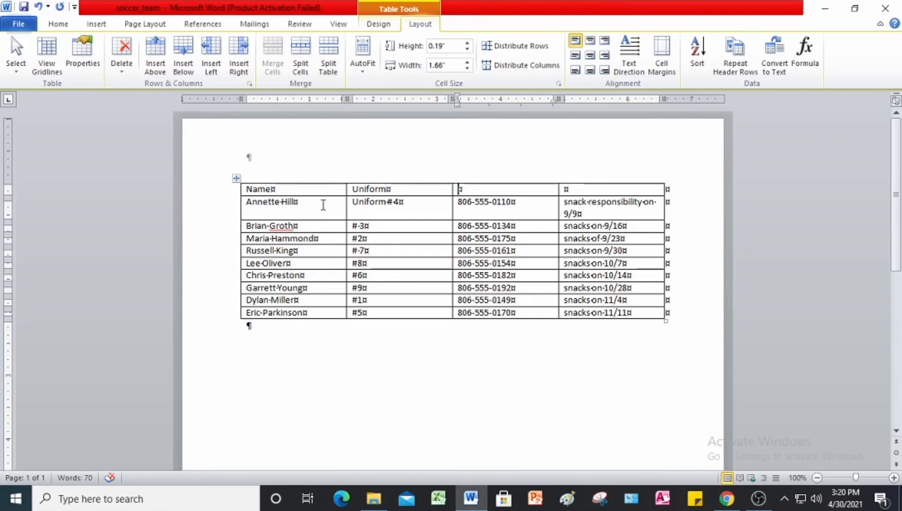
pyautogui.write('Telep')
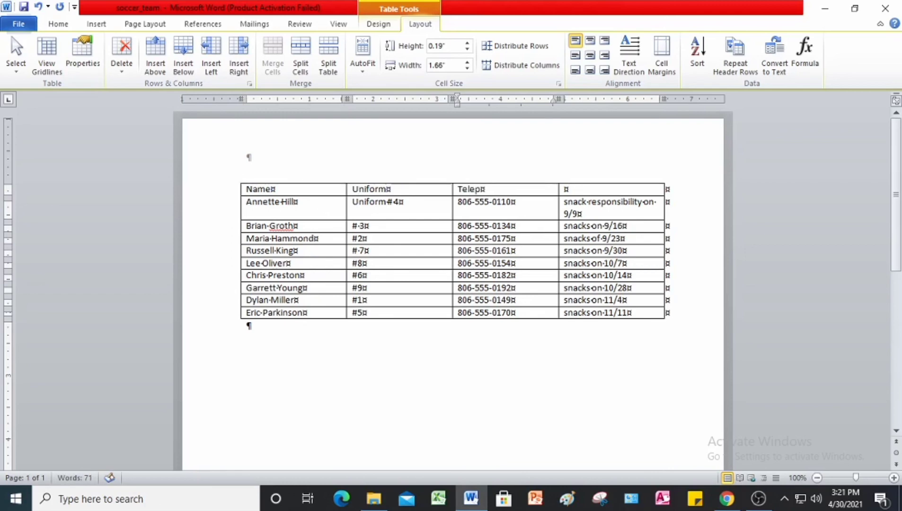
pyautogui.write('hone Numbers')
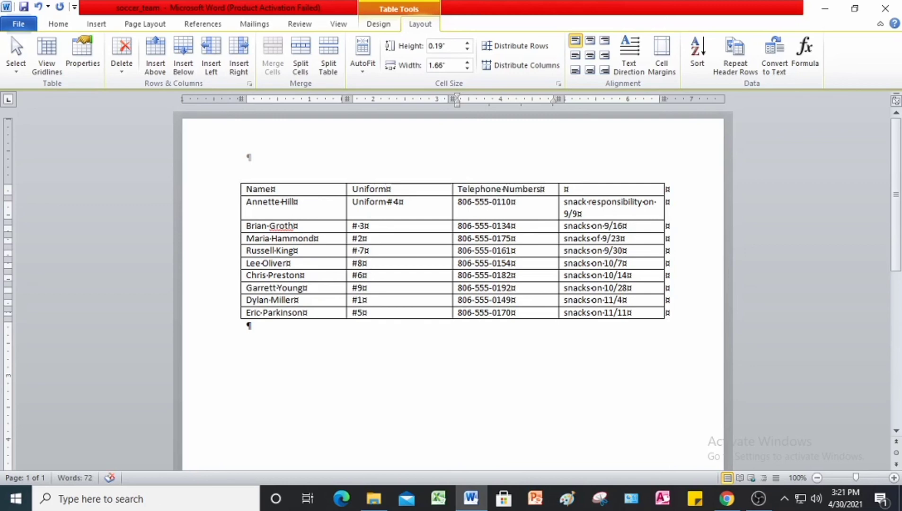
pyautogui.press('Tab')
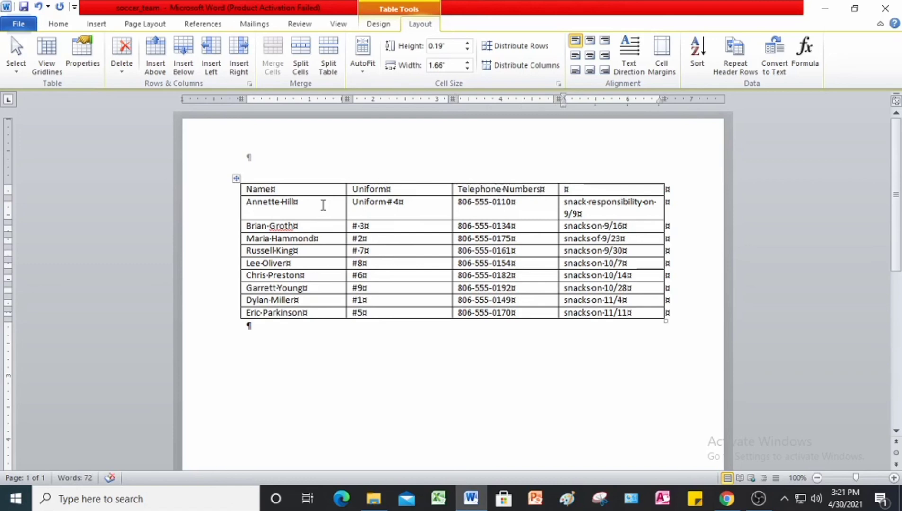
pyautogui.write('Snaks')
pyautogui.press('BackSpace')
pyautogui.press('BackSpace')
pyautogui.press('BackSpace')
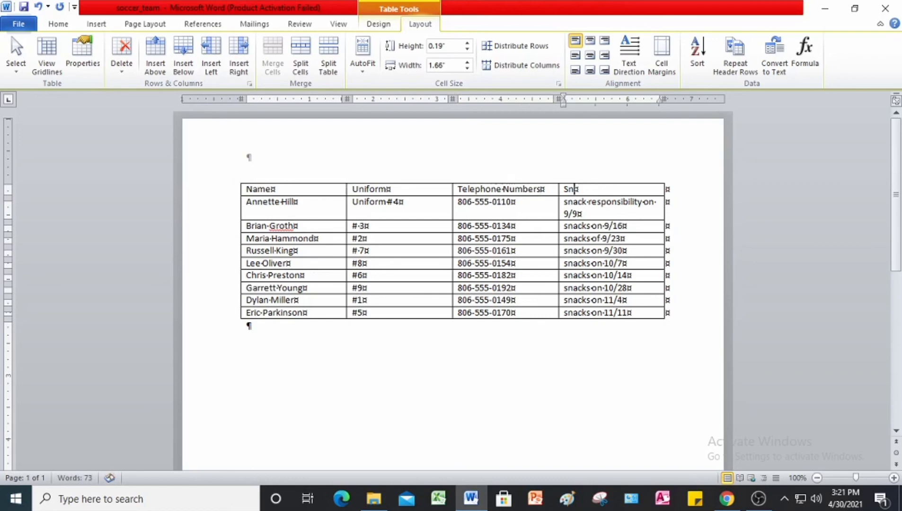
pyautogui.write('acks')
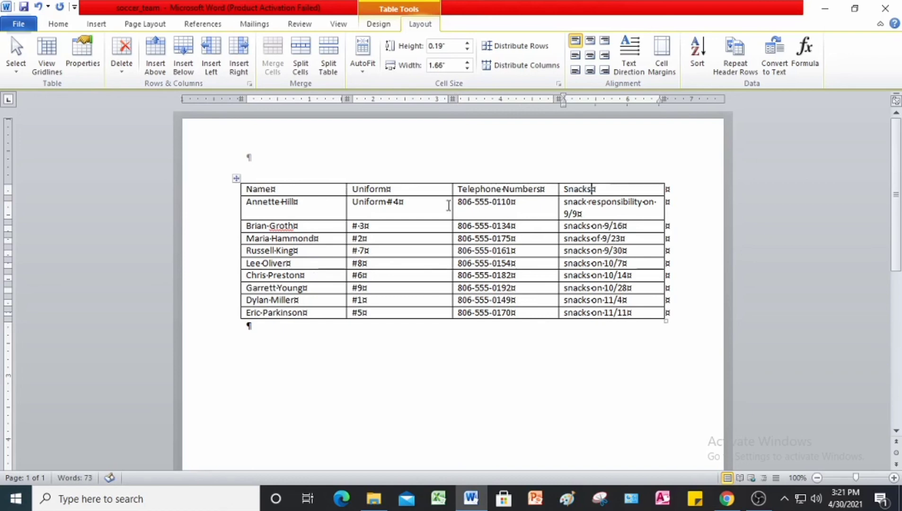
# Delete the word Uniform from the first player's uniform cell, leaving only # 4.
pyautogui.click(388, 202)
pyautogui.press('BackSpace')
pyautogui.press('BackSpace')
pyautogui.press('BackSpace')
pyautogui.press('BackSpace')
pyautogui.press('BackSpace')
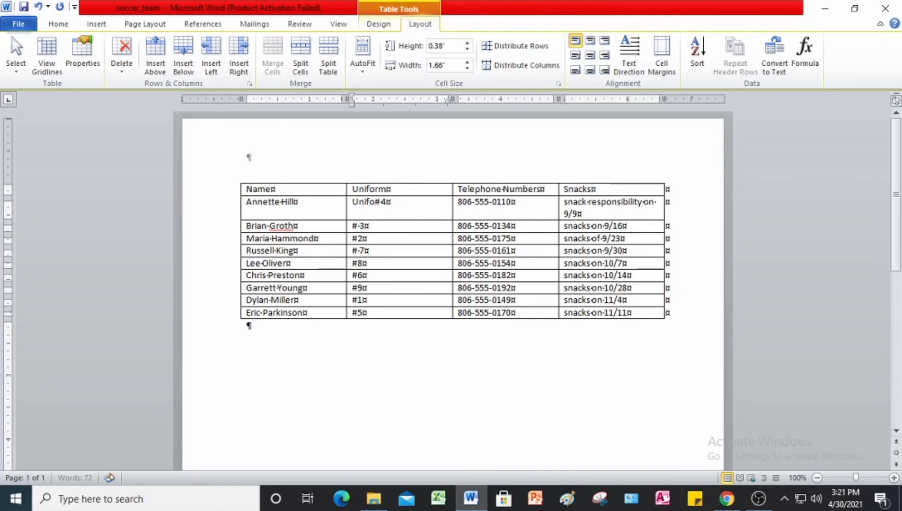
pyautogui.press('BackSpace')
pyautogui.press('BackSpace')
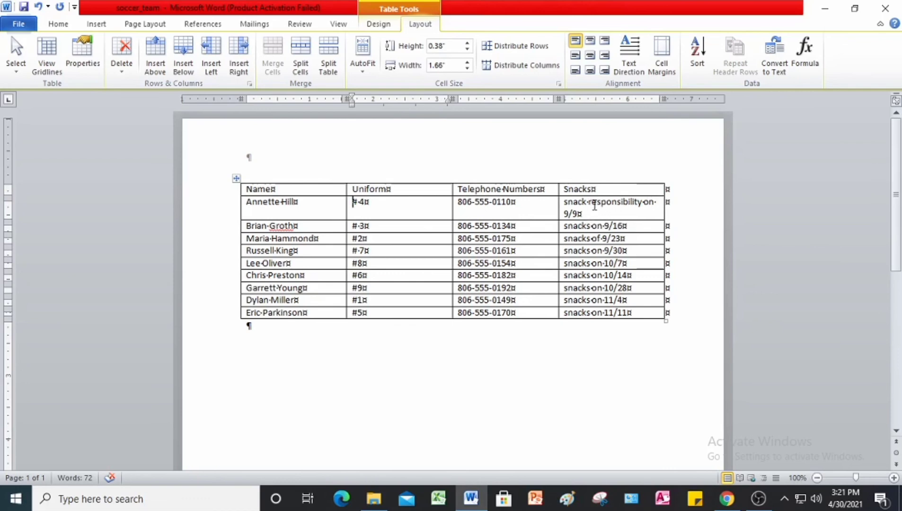
# Delete the word responsibility from the first player's snack entry and the space inside the # 7 uniform entry.
pyautogui.click(643, 202)
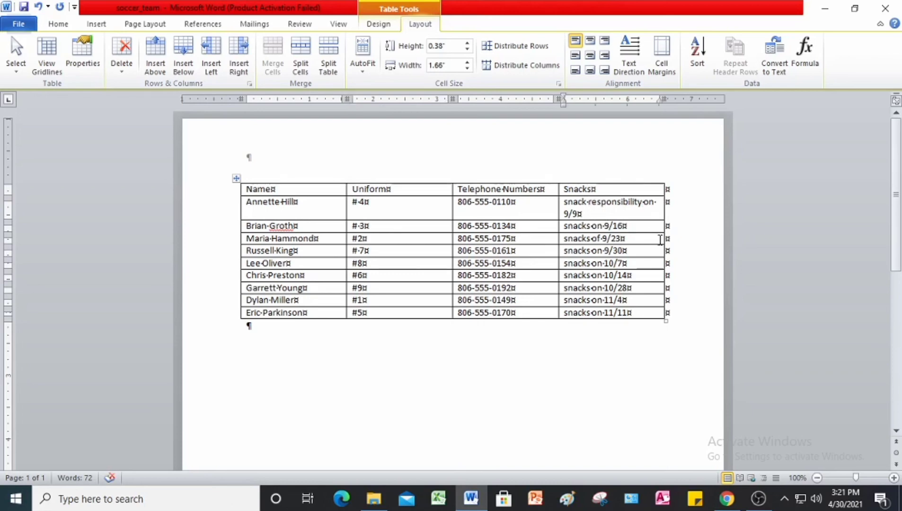
pyautogui.press('BackSpace')
pyautogui.press('BackSpace')
pyautogui.press('BackSpace')
pyautogui.press('BackSpace')
pyautogui.press('BackSpace')
pyautogui.press('BackSpace')
pyautogui.press('BackSpace')
pyautogui.press('BackSpace')
pyautogui.press('BackSpace')
pyautogui.press('BackSpace')
pyautogui.press('BackSpace')
pyautogui.press('BackSpace')
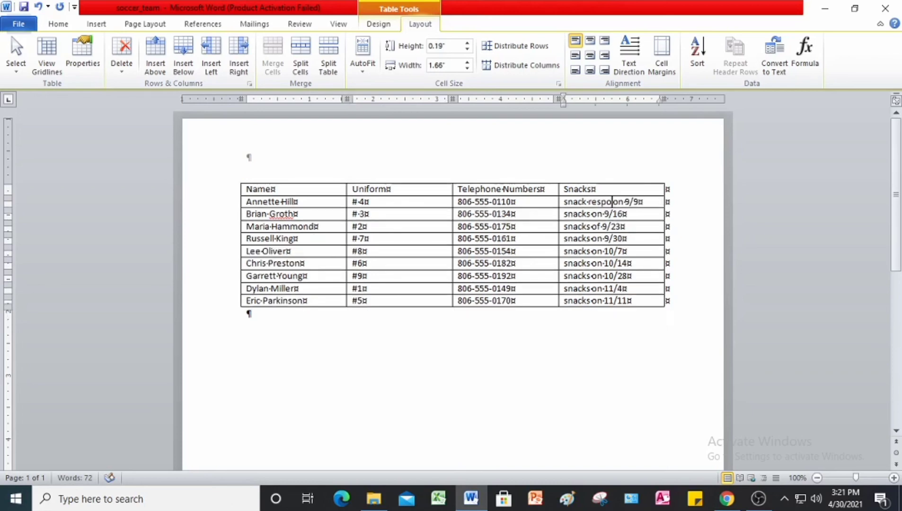
pyautogui.press('BackSpace')
pyautogui.press('BackSpace')
pyautogui.press('BackSpace')
pyautogui.press('BackSpace')
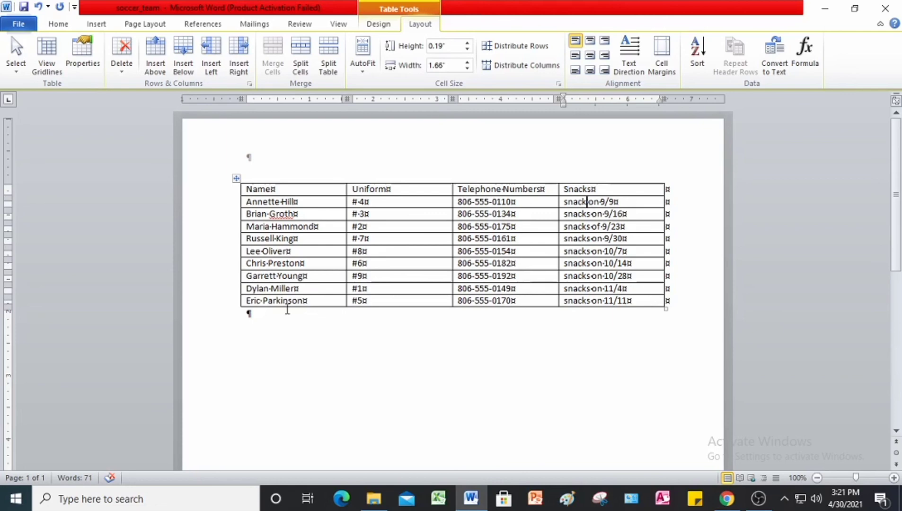
pyautogui.click(362, 239)
pyautogui.press('BackSpace')
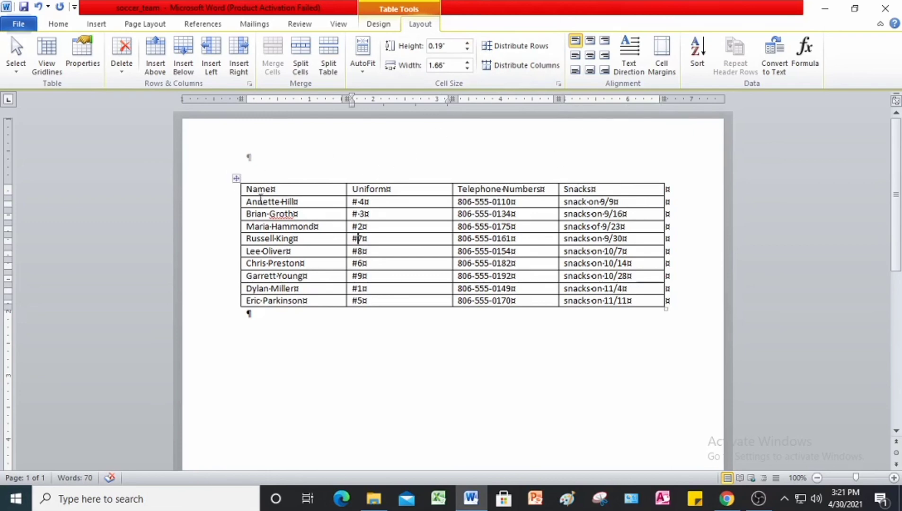
# Apply the built-in red grid table style with a solid red header row and first column and banded pink rows to the whole roster table.
pyautogui.click(236, 178)
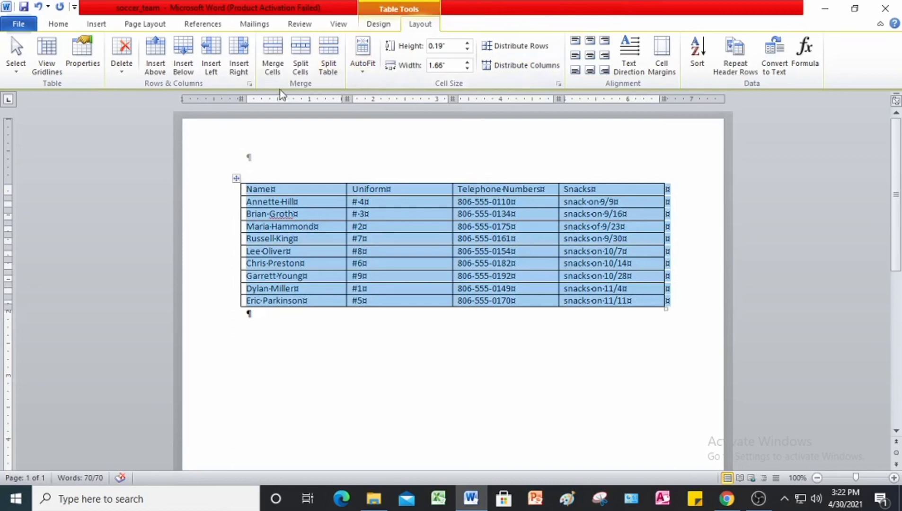
pyautogui.click(379, 25)
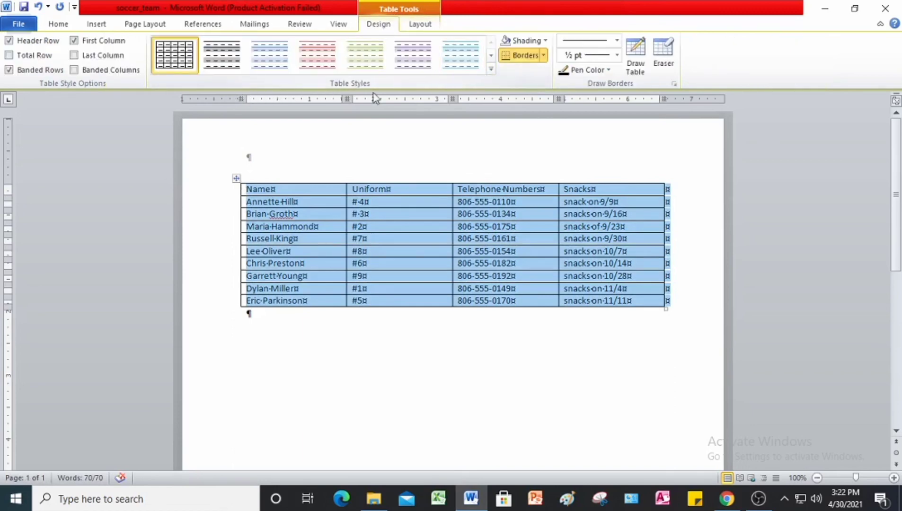
pyautogui.click(490, 69)
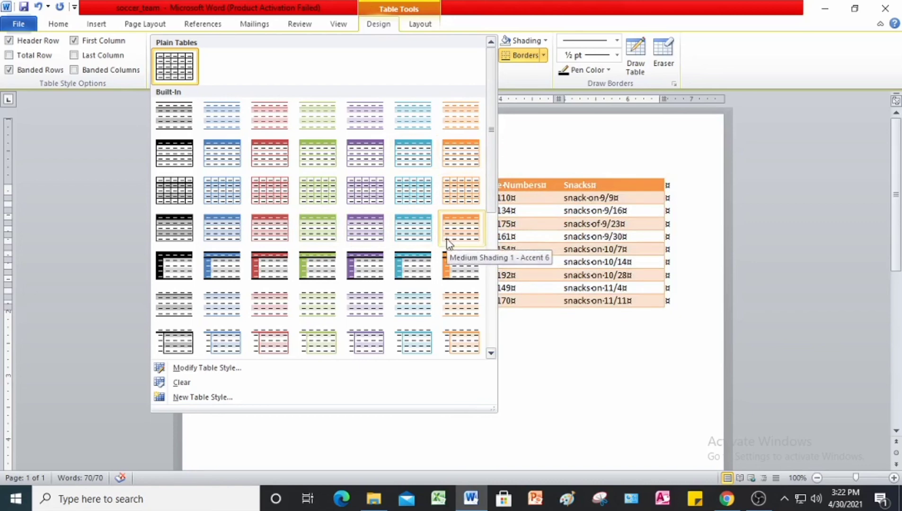
pyautogui.scroll(-5, 445, 288)
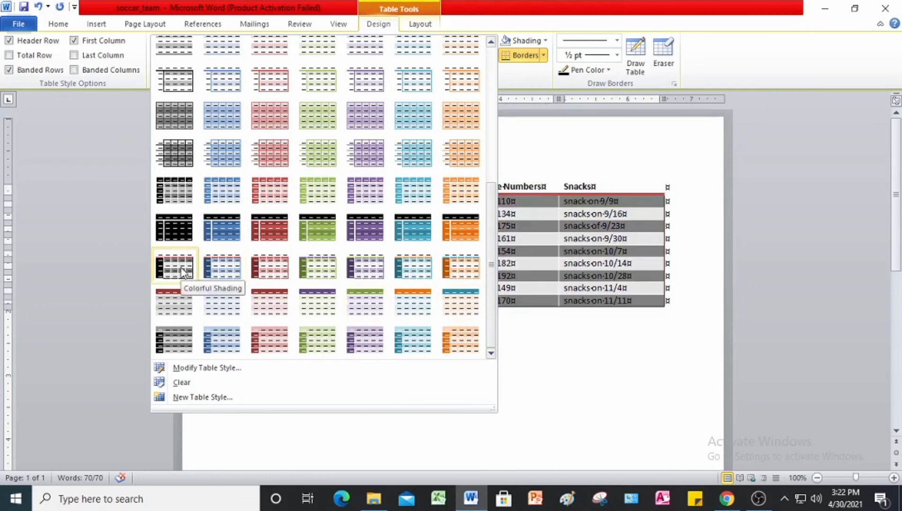
pyautogui.scroll(5, 184, 270)
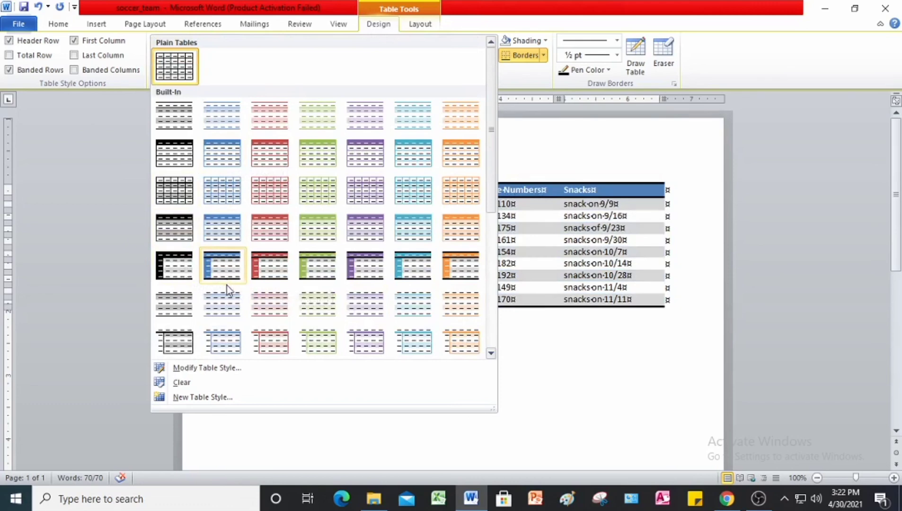
pyautogui.scroll(-3, 227, 286)
pyautogui.scroll(-3, 227, 289)
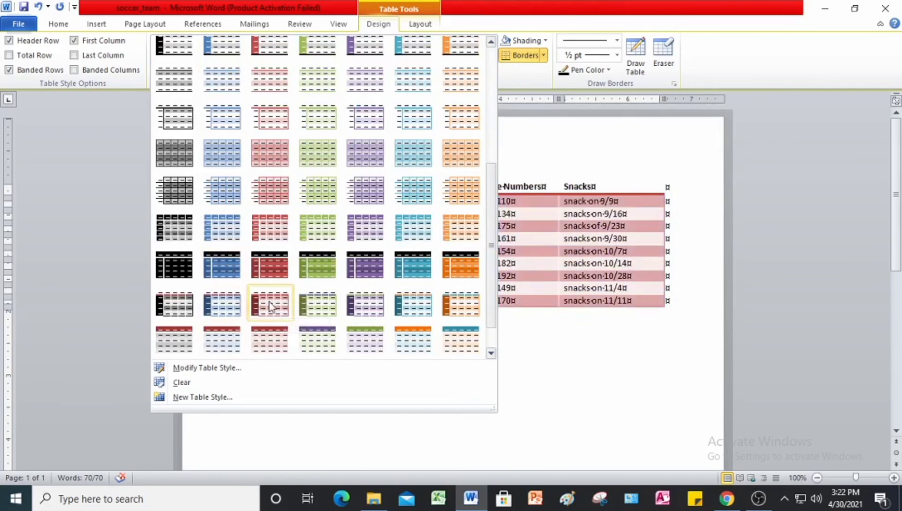
pyautogui.click(271, 229)
pyautogui.click(459, 355)
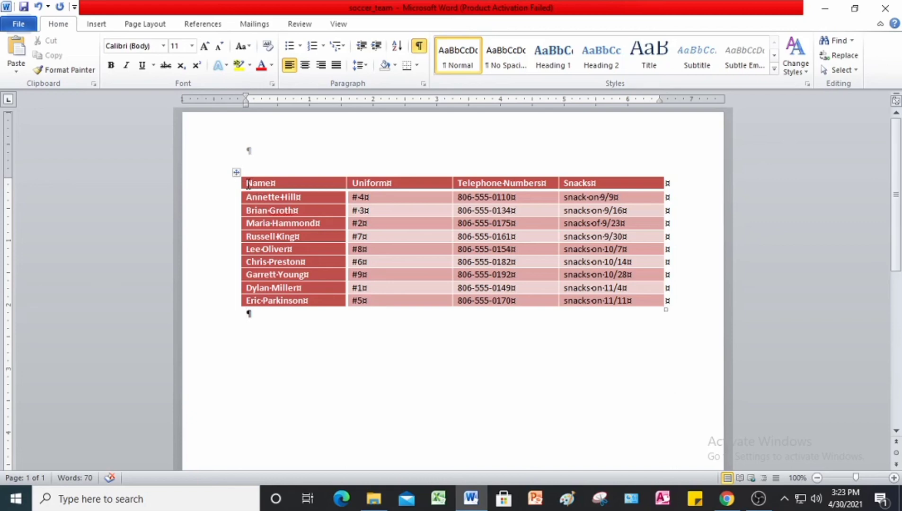
# Center the header row text horizontally and vertically in its cells.
pyautogui.moveTo(246, 184); pyautogui.dragTo(618, 183)
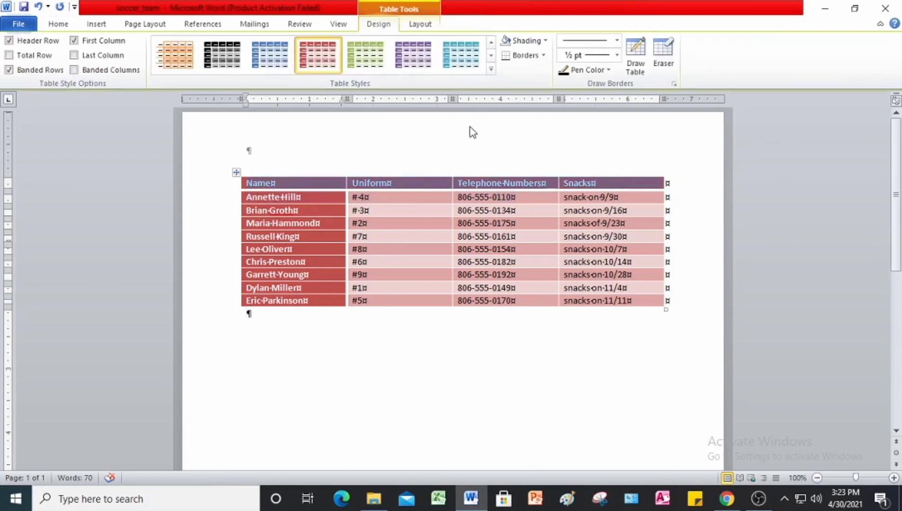
pyautogui.click(425, 26)
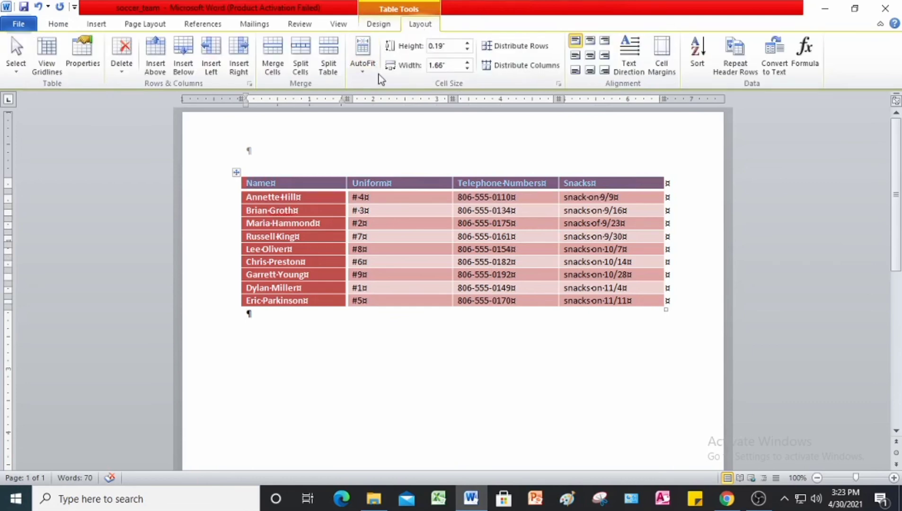
pyautogui.click(590, 57)
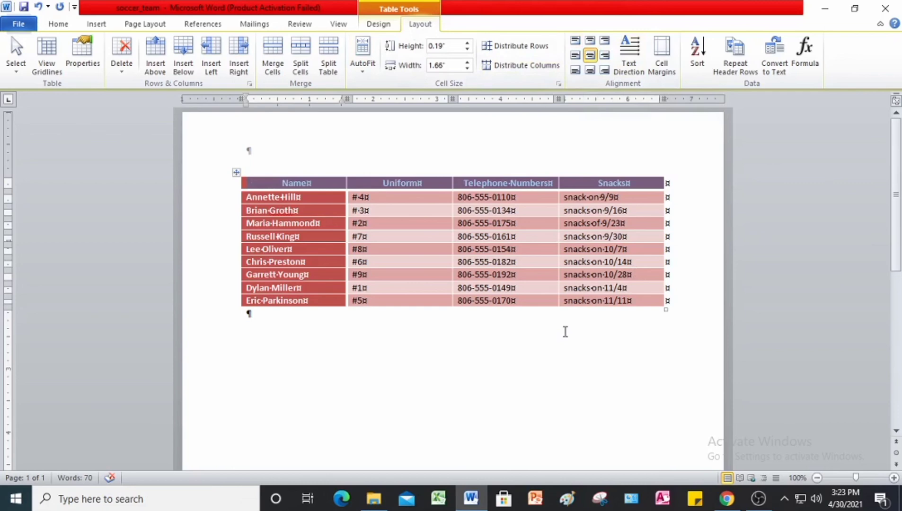
pyautogui.click(422, 275)
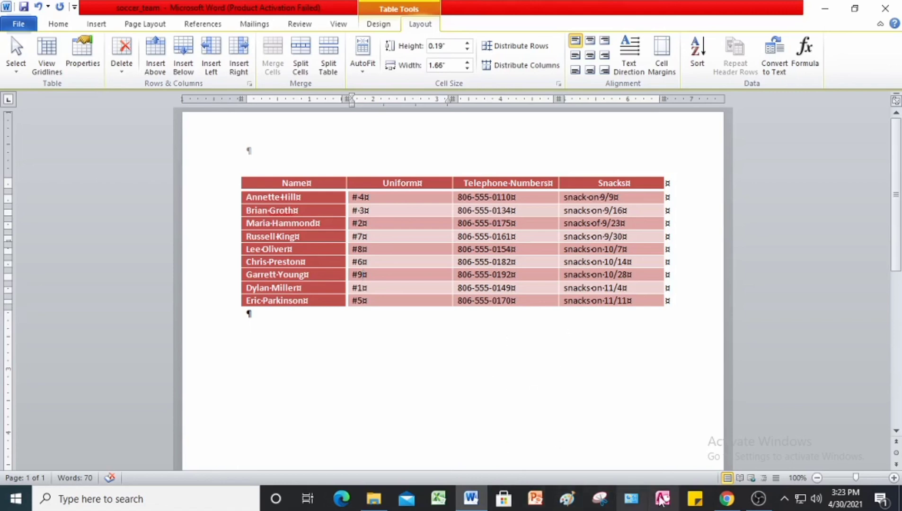
# Check Figure 6-20 and the save instruction in the Project 6 PDF, then save the Word document as soccer_roster in the Answer folder.
pyautogui.click(726, 498)
pyautogui.scroll(-8, 450, 313)
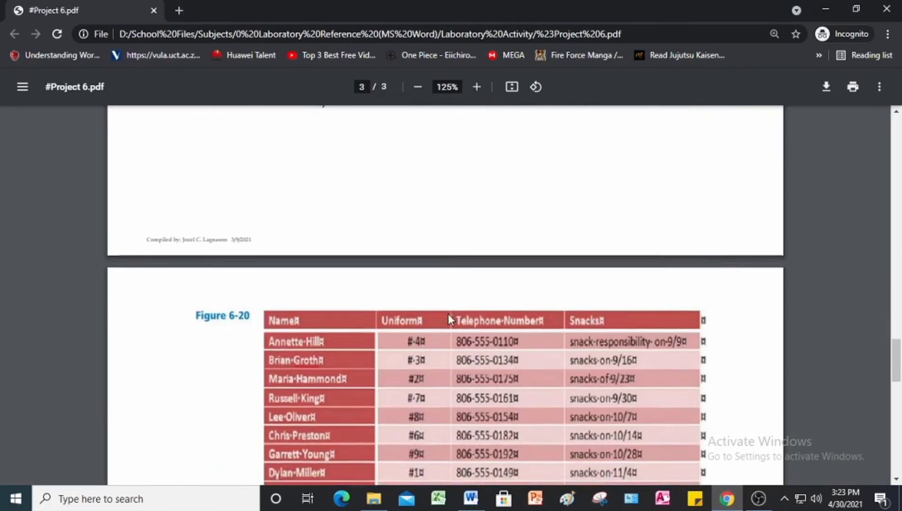
pyautogui.scroll(-4, 448, 314)
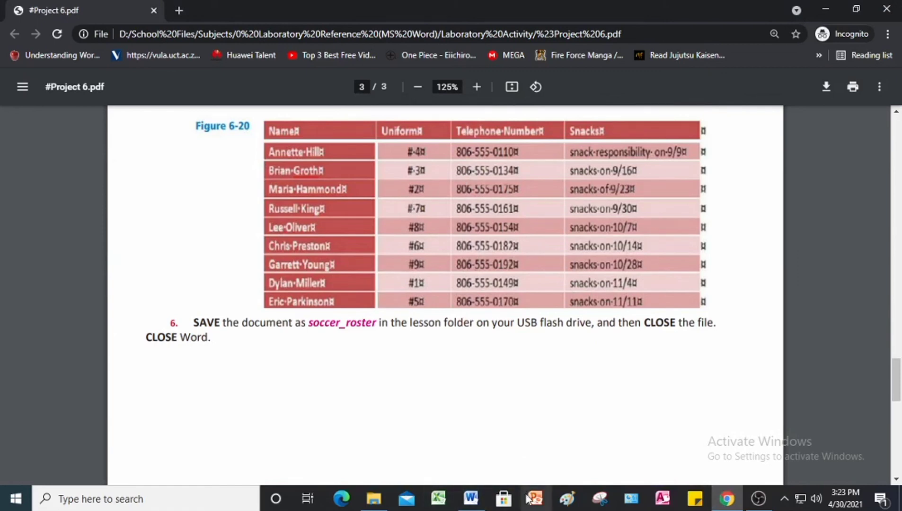
pyautogui.click(475, 502)
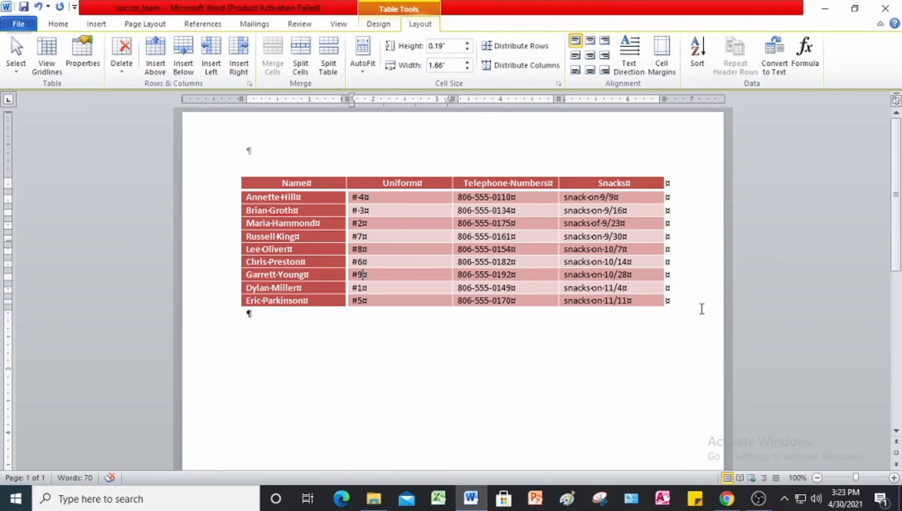
pyautogui.click(19, 26)
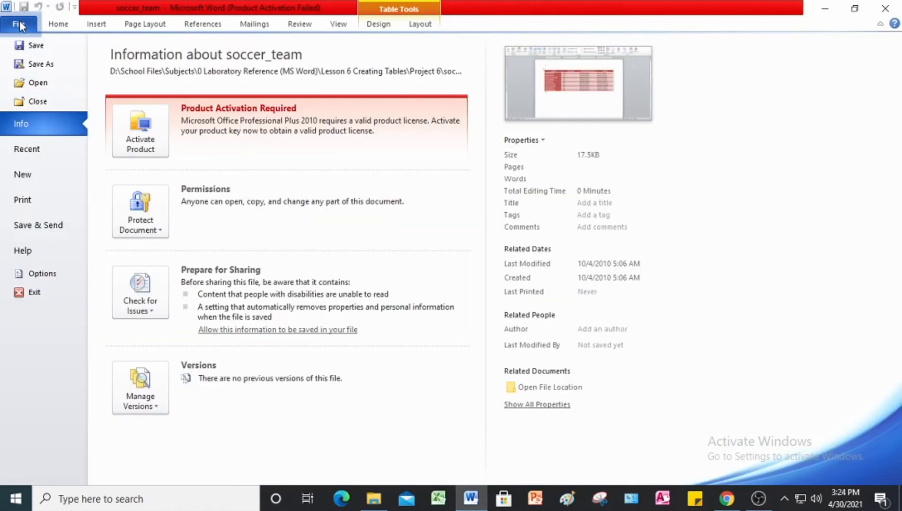
pyautogui.click(47, 70)
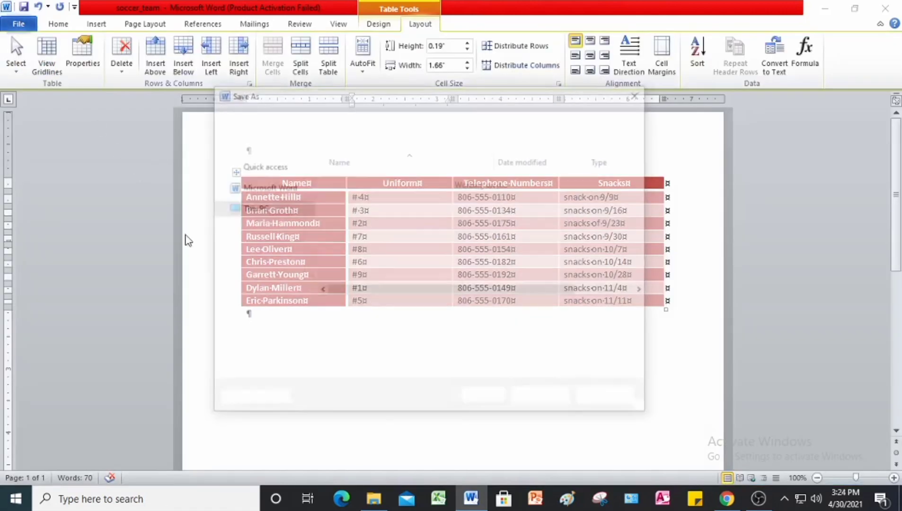
pyautogui.doubleClick(360, 180)
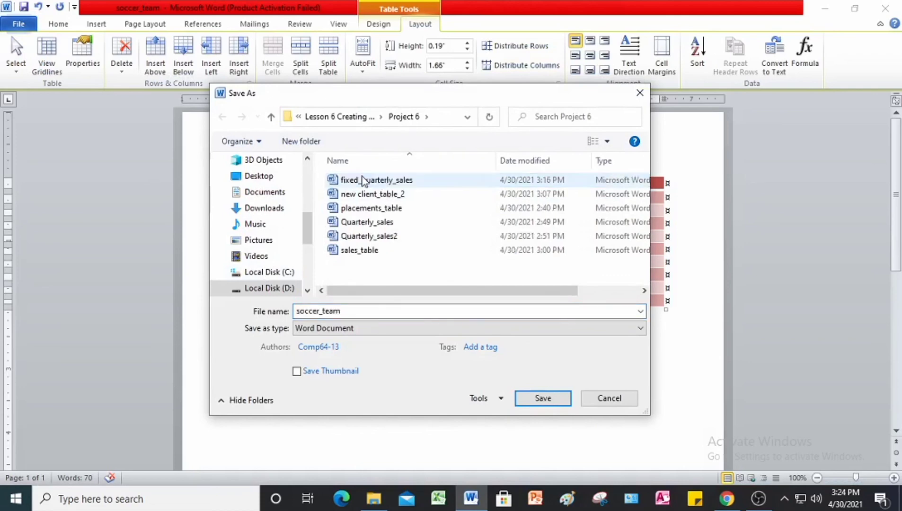
pyautogui.click(352, 311)
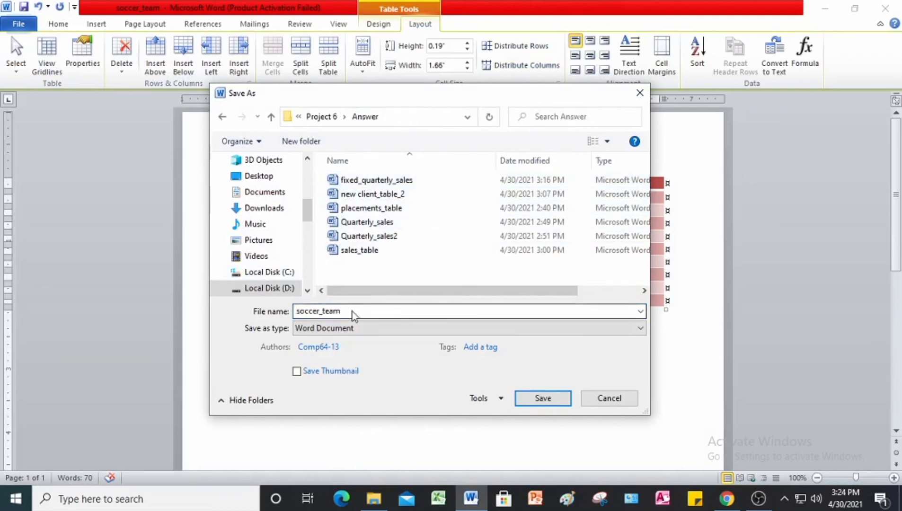
pyautogui.doubleClick(352, 311)
pyautogui.click(352, 311)
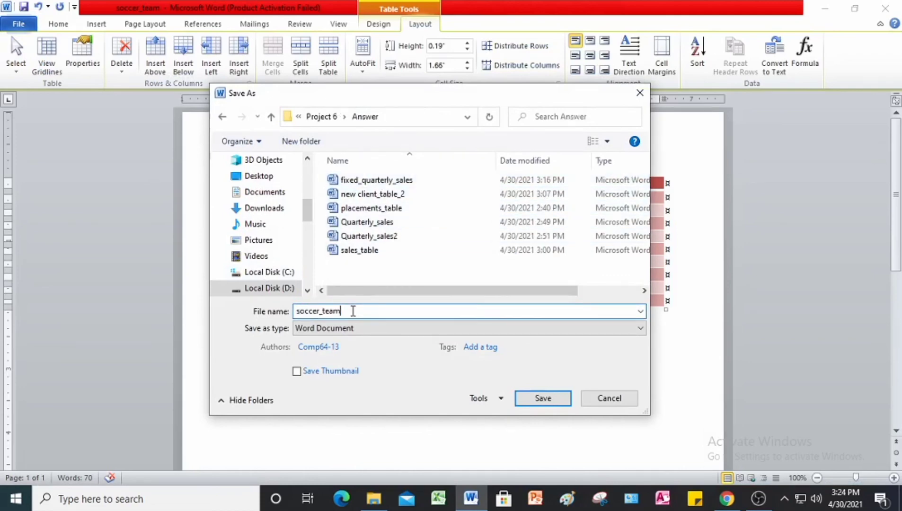
pyautogui.press('BackSpace')
pyautogui.press('BackSpace')
pyautogui.press('BackSpace')
pyautogui.press('BackSpace')
pyautogui.write('Ro')
pyautogui.press('BackSpace')
pyautogui.press('BackSpace')
pyautogui.write('roster')
pyautogui.click(542, 398)
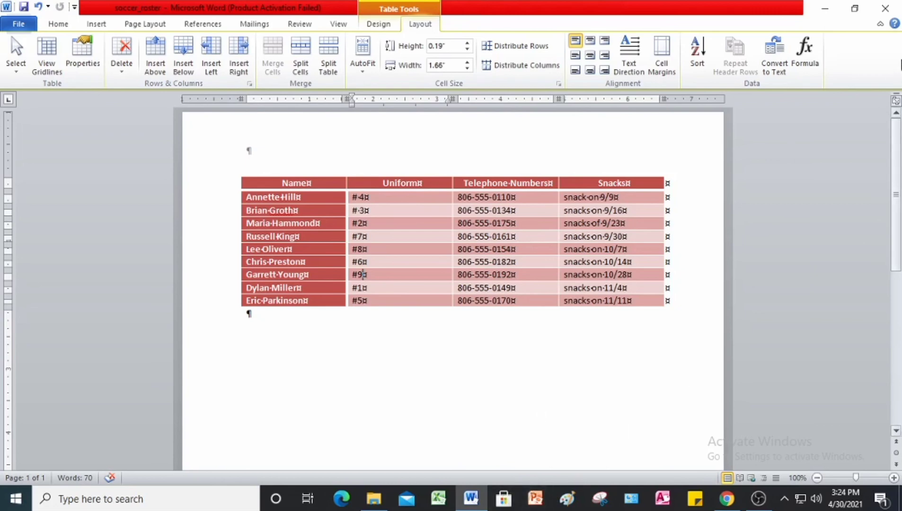
# Close the soccer_roster document along with Word and go back to the first page of the Project 6 PDF.
pyautogui.click(886, 9)
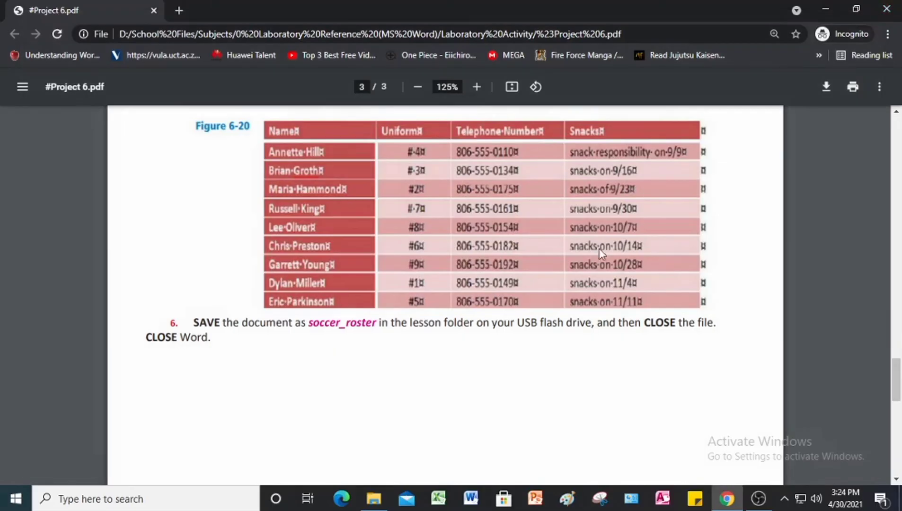
pyautogui.scroll(5, 599, 252)
pyautogui.scroll(5, 598, 252)
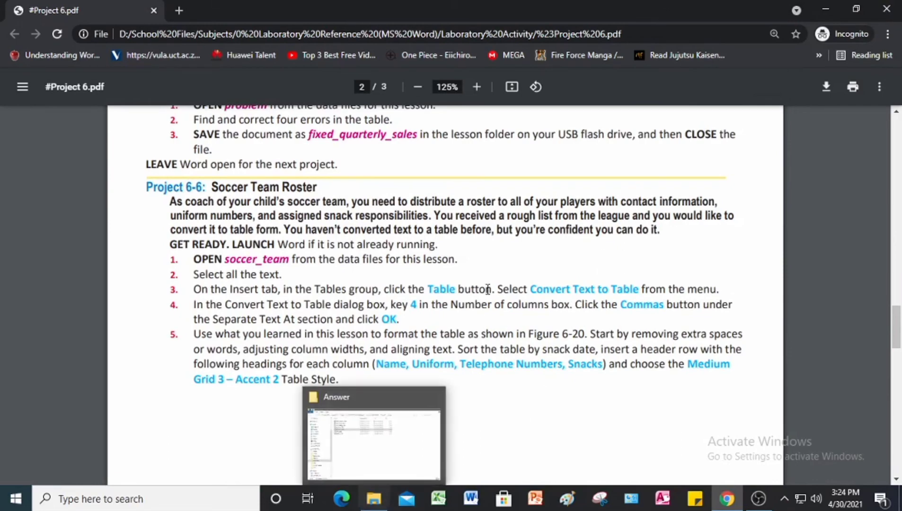
pyautogui.scroll(20, 487, 289)
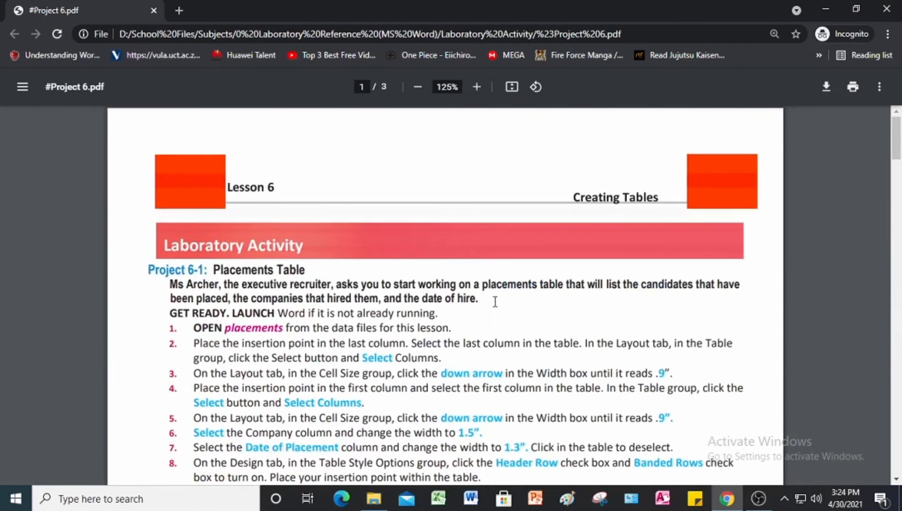
# Check each saved document in the Answer folder in File Explorer, from fixed_quarterly_sales to soccer_roster, and return to the Project 6 PDF.
pyautogui.click(384, 506)
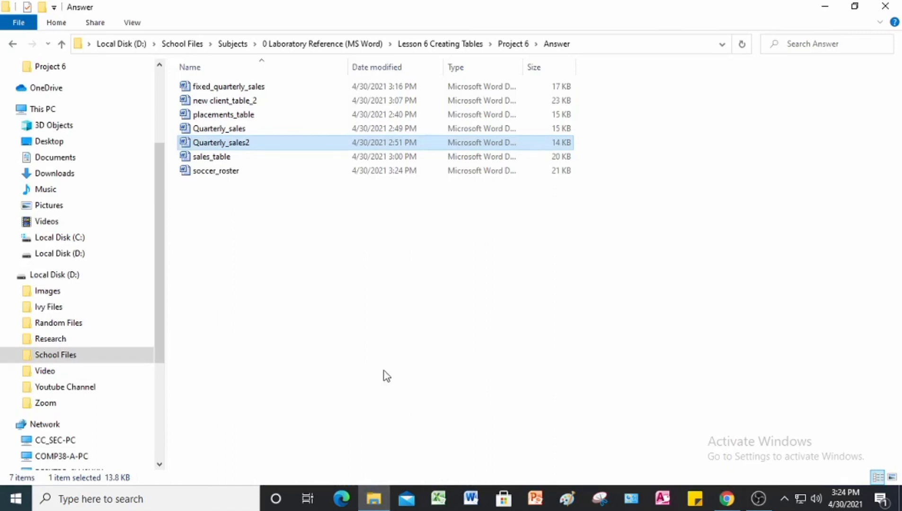
pyautogui.click(239, 92)
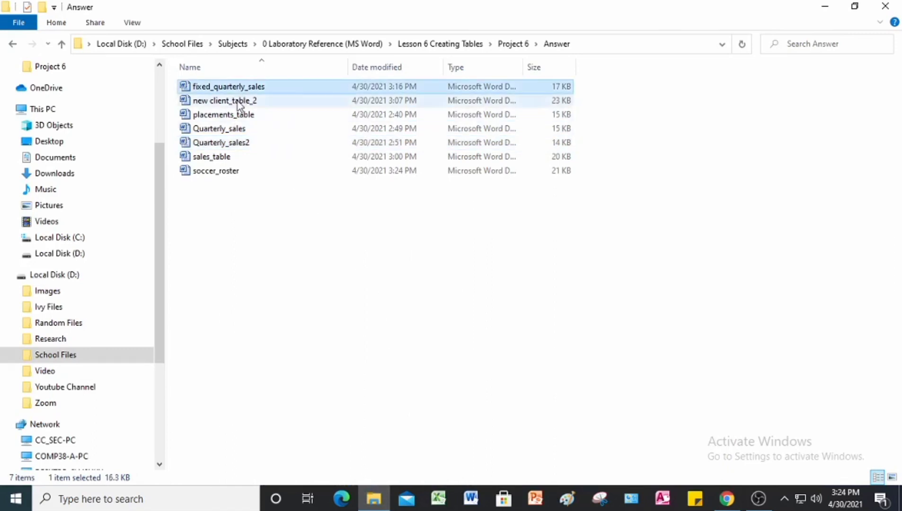
pyautogui.click(238, 100)
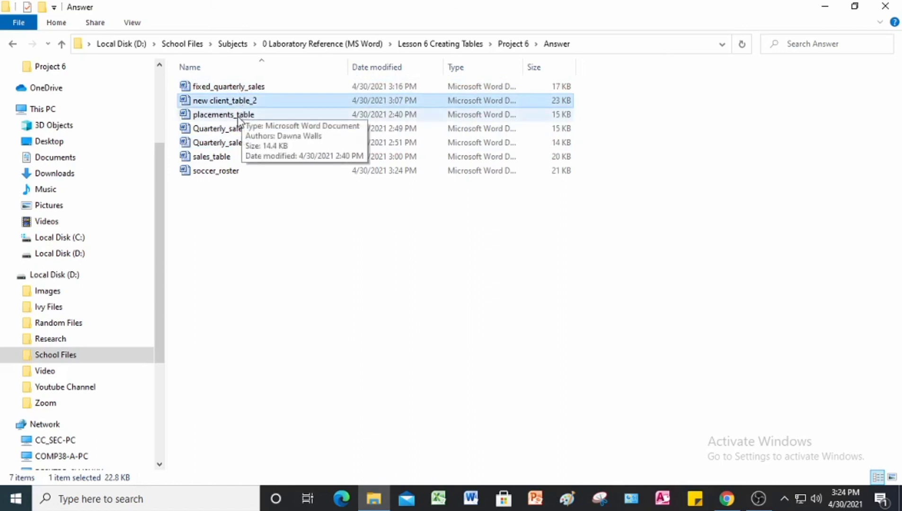
pyautogui.click(238, 116)
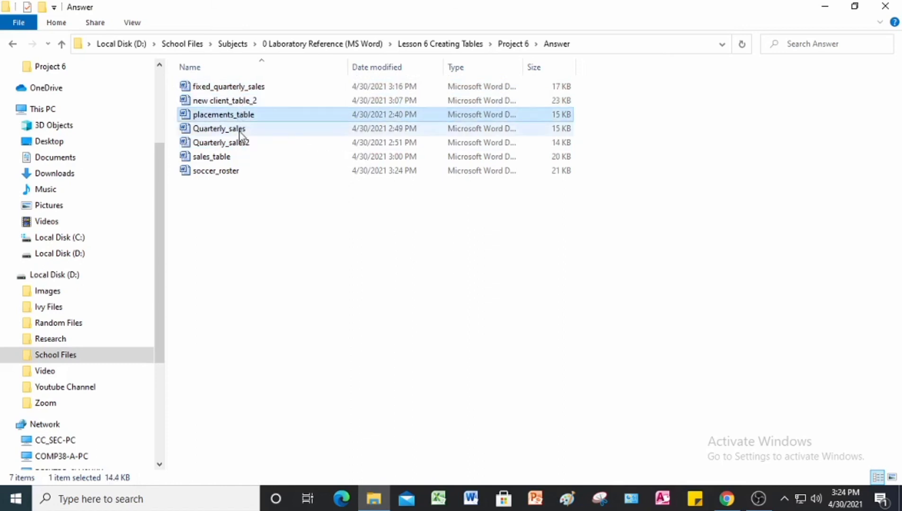
pyautogui.click(241, 132)
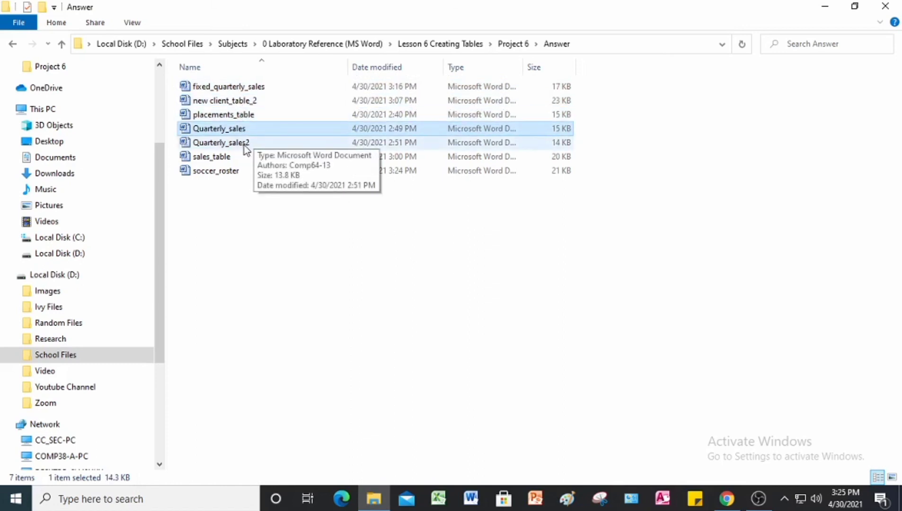
pyautogui.click(244, 146)
pyautogui.click(228, 160)
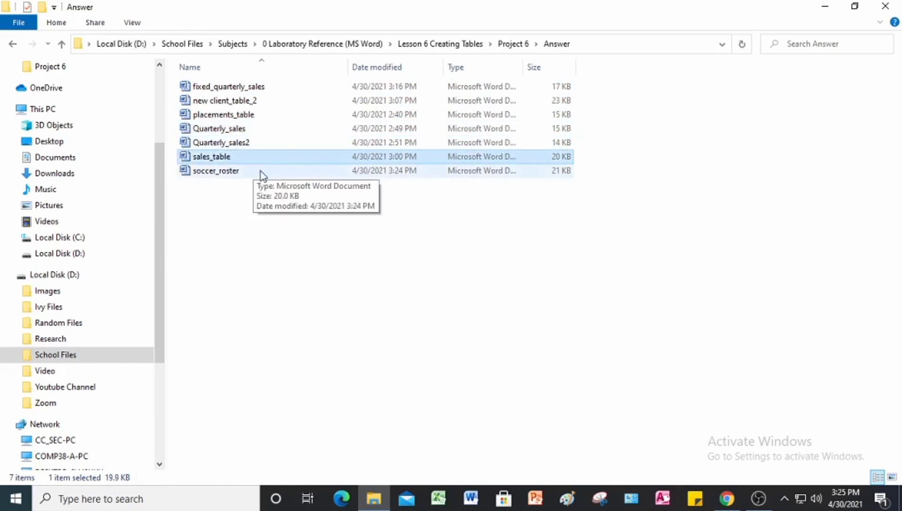
pyautogui.click(237, 175)
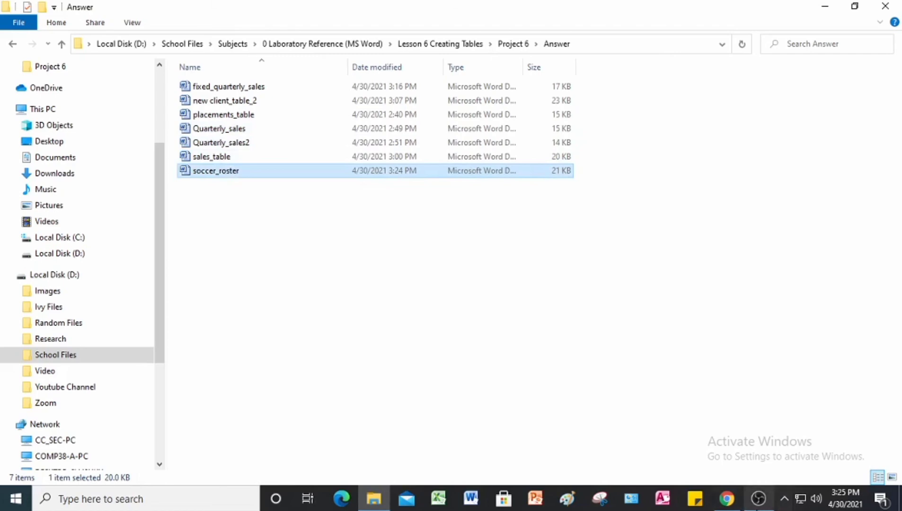
pyautogui.click(727, 499)
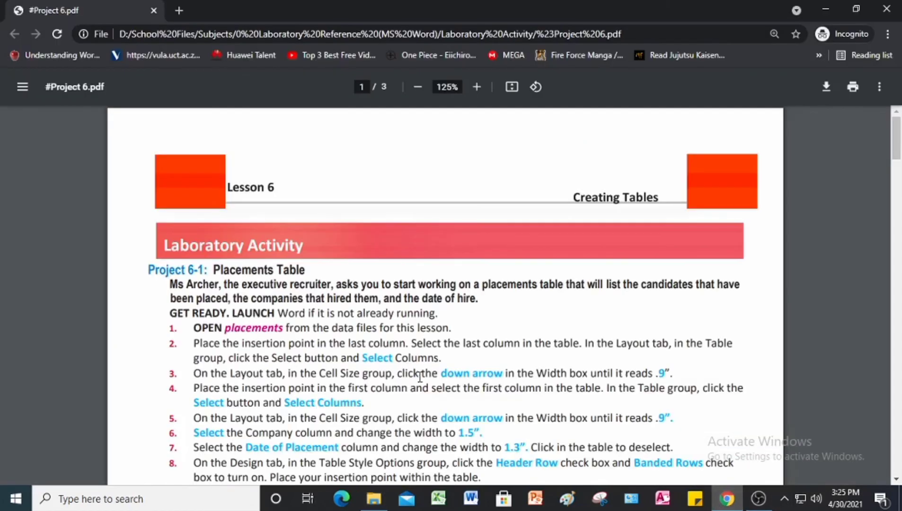